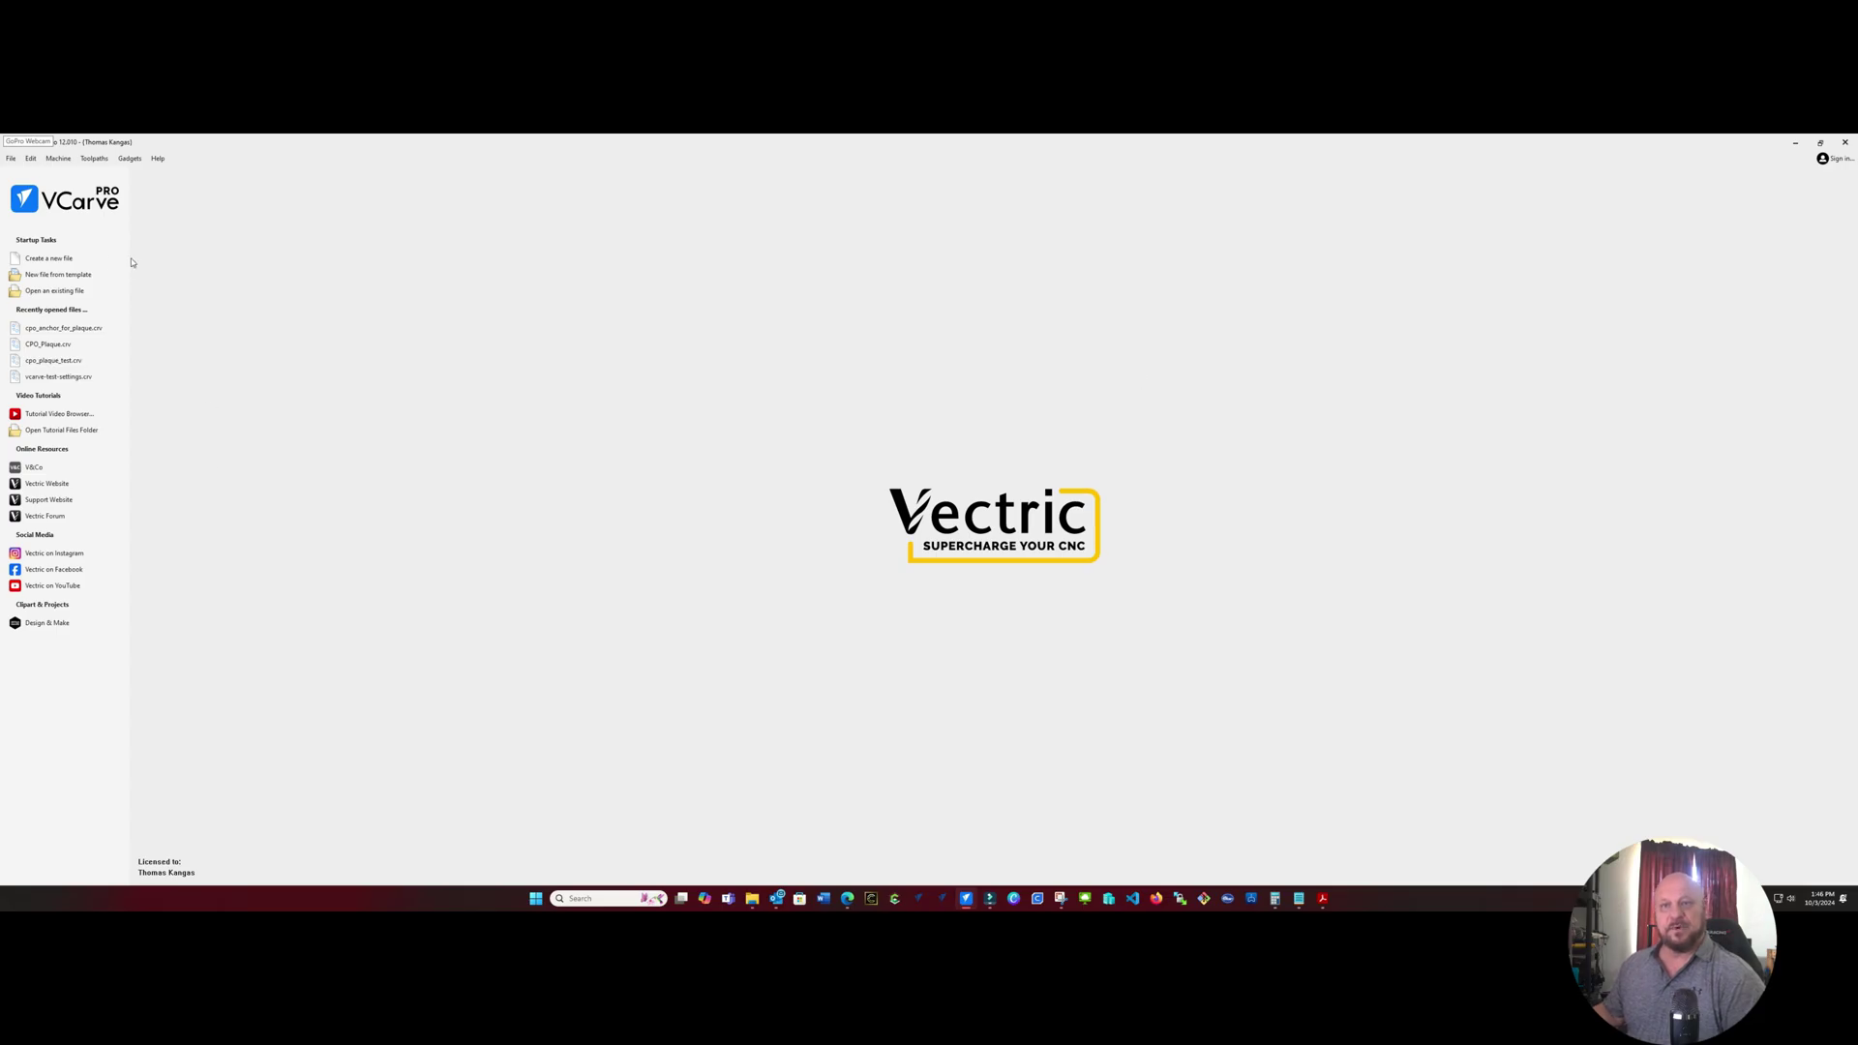
Start a new job sized 305 × 172 mm with 42 mm material thickness
left_click(61, 260)
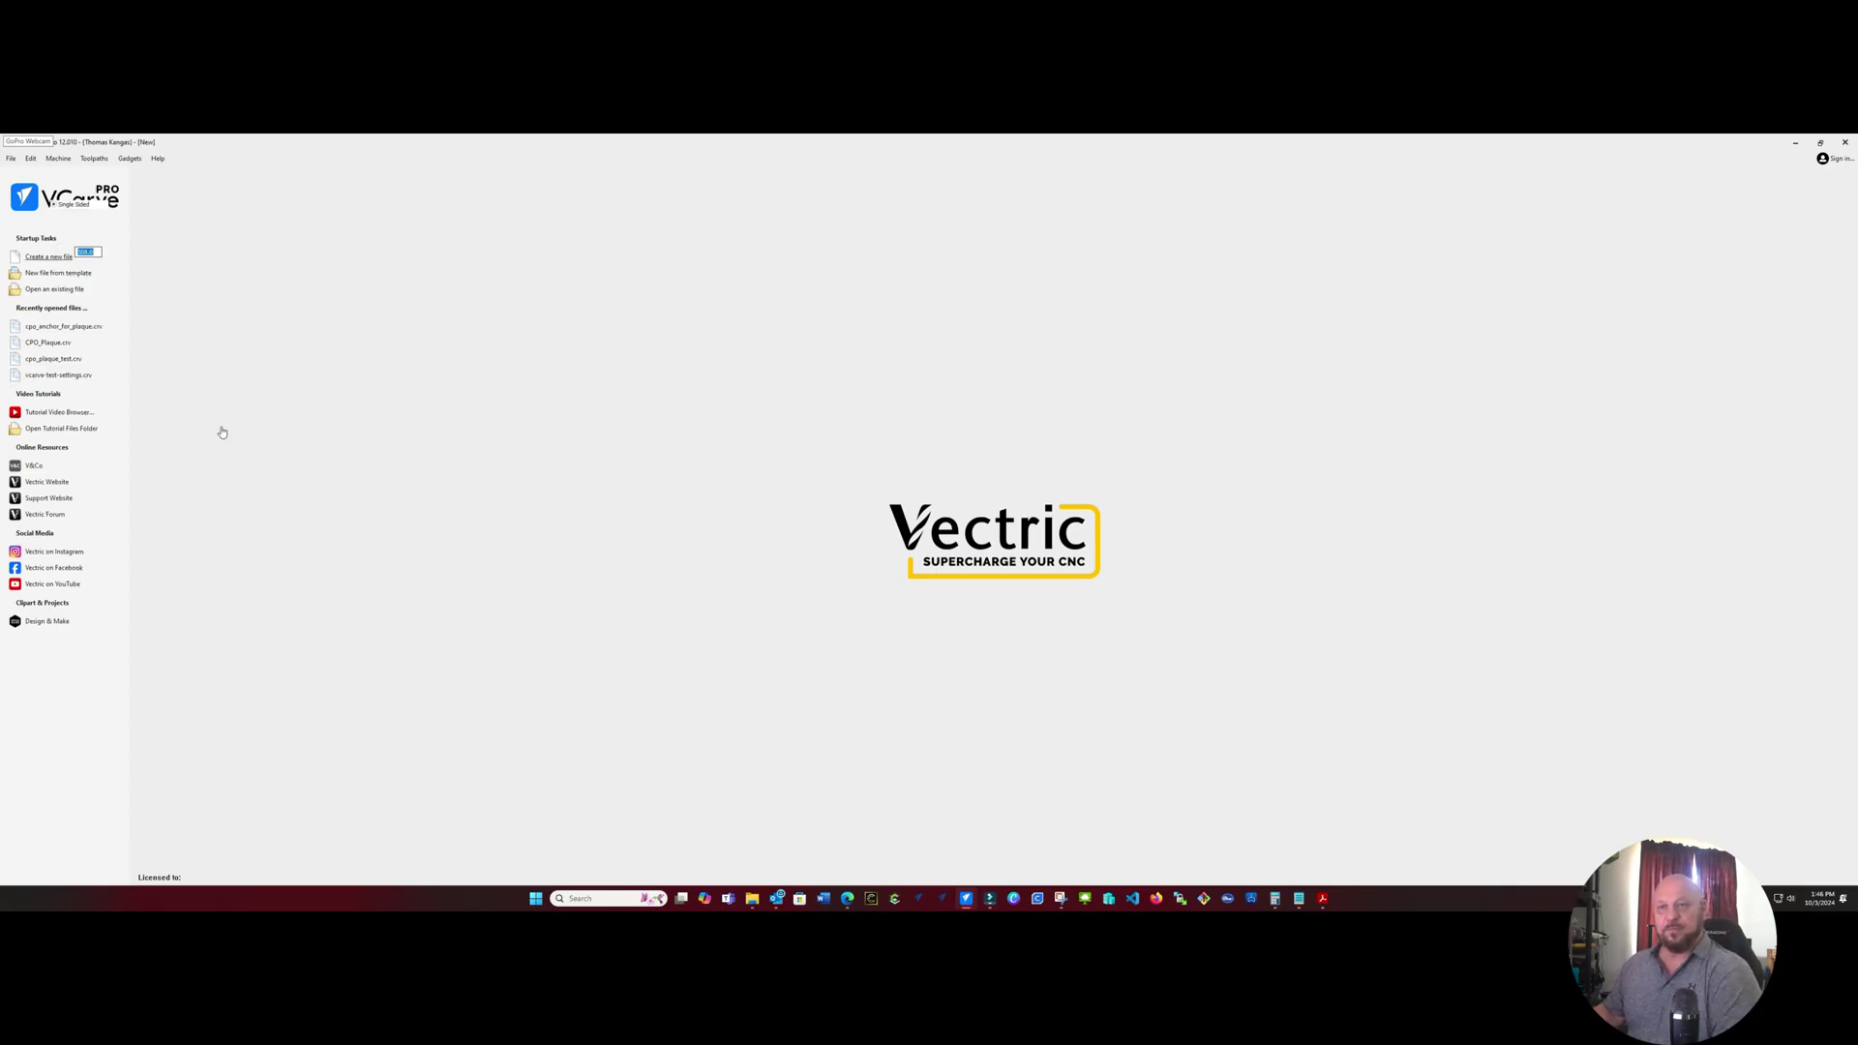
double_click(94, 253)
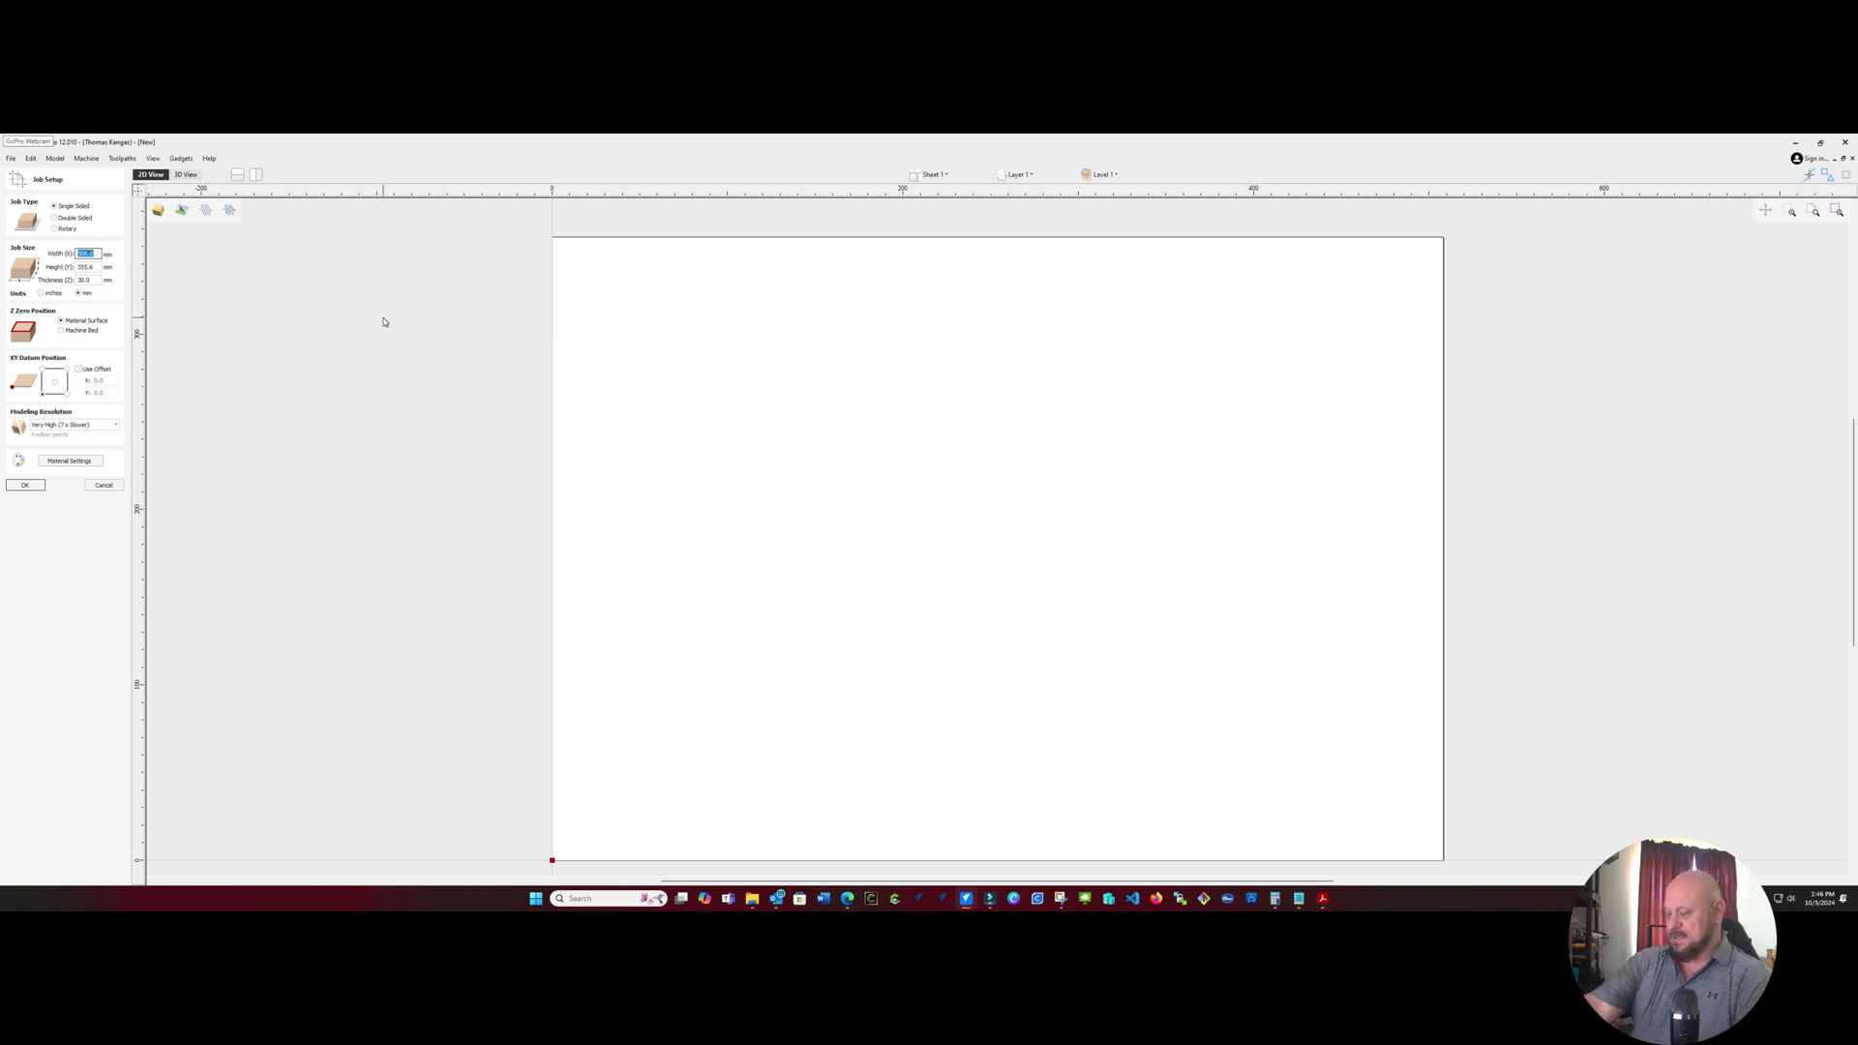
type("305")
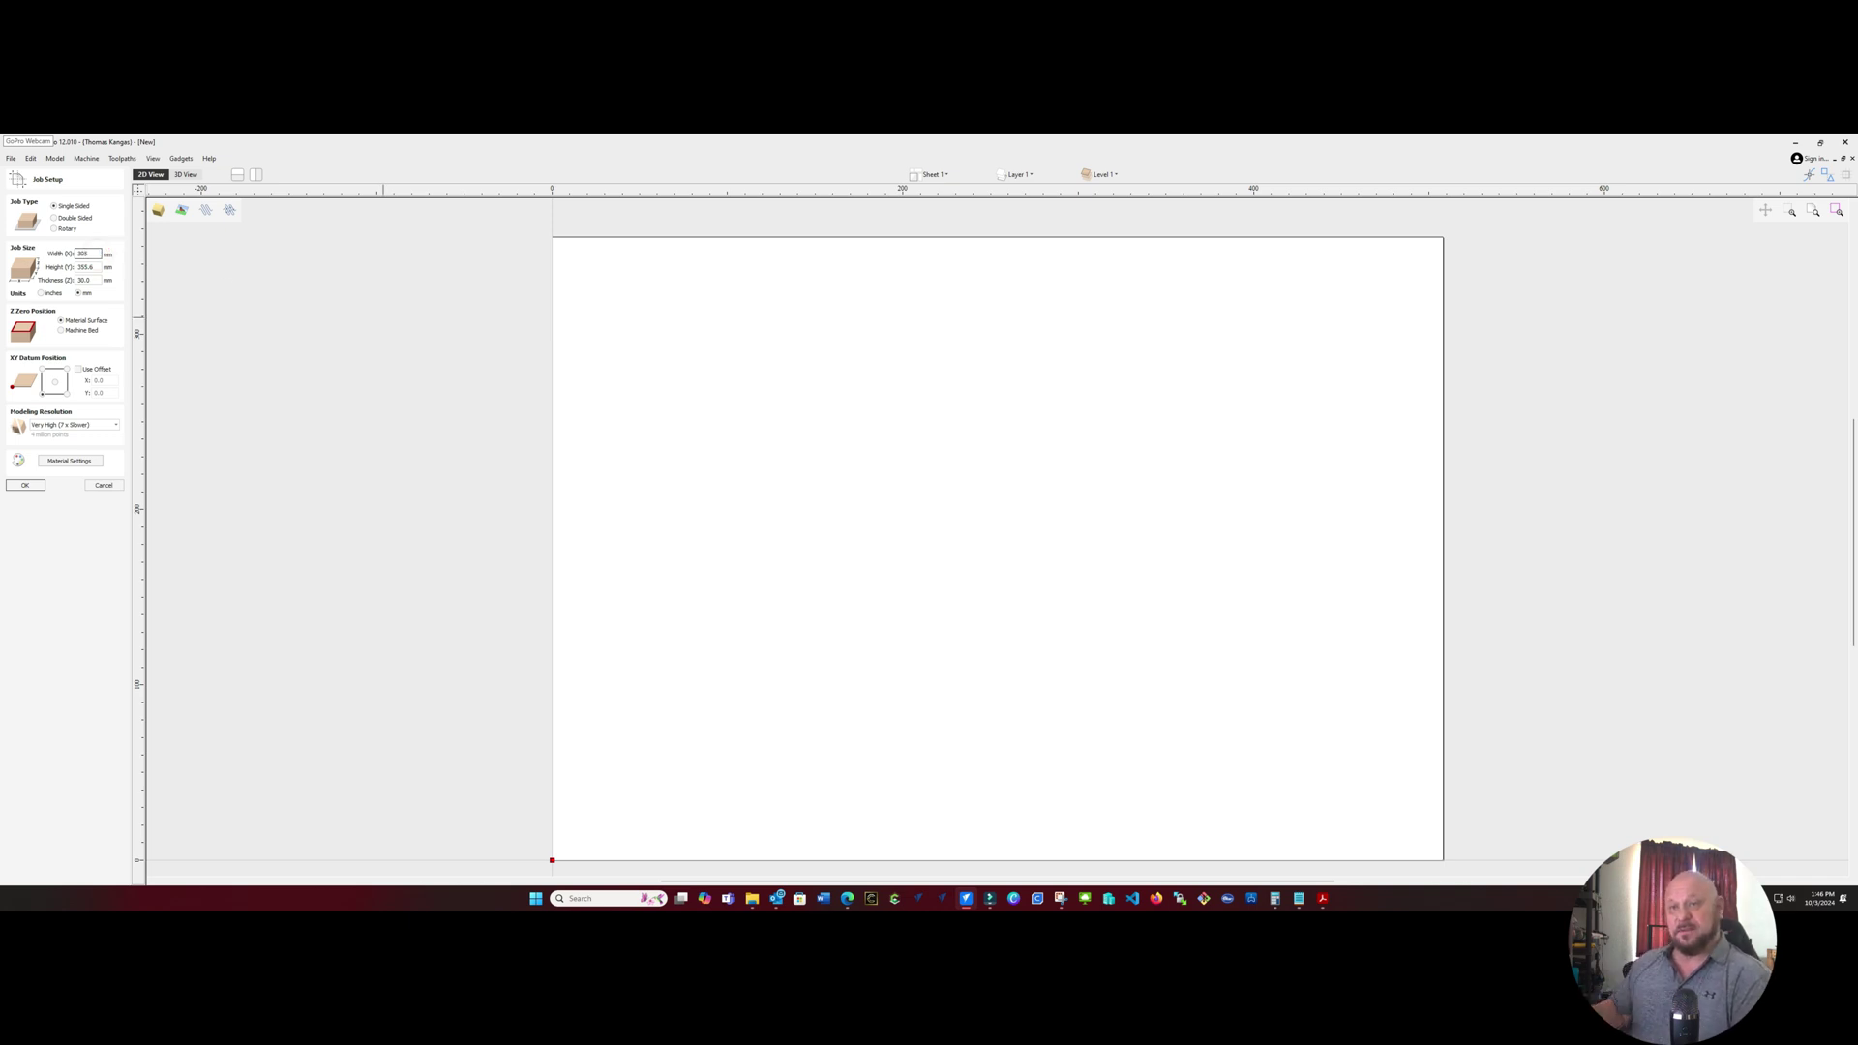
key("Tab")
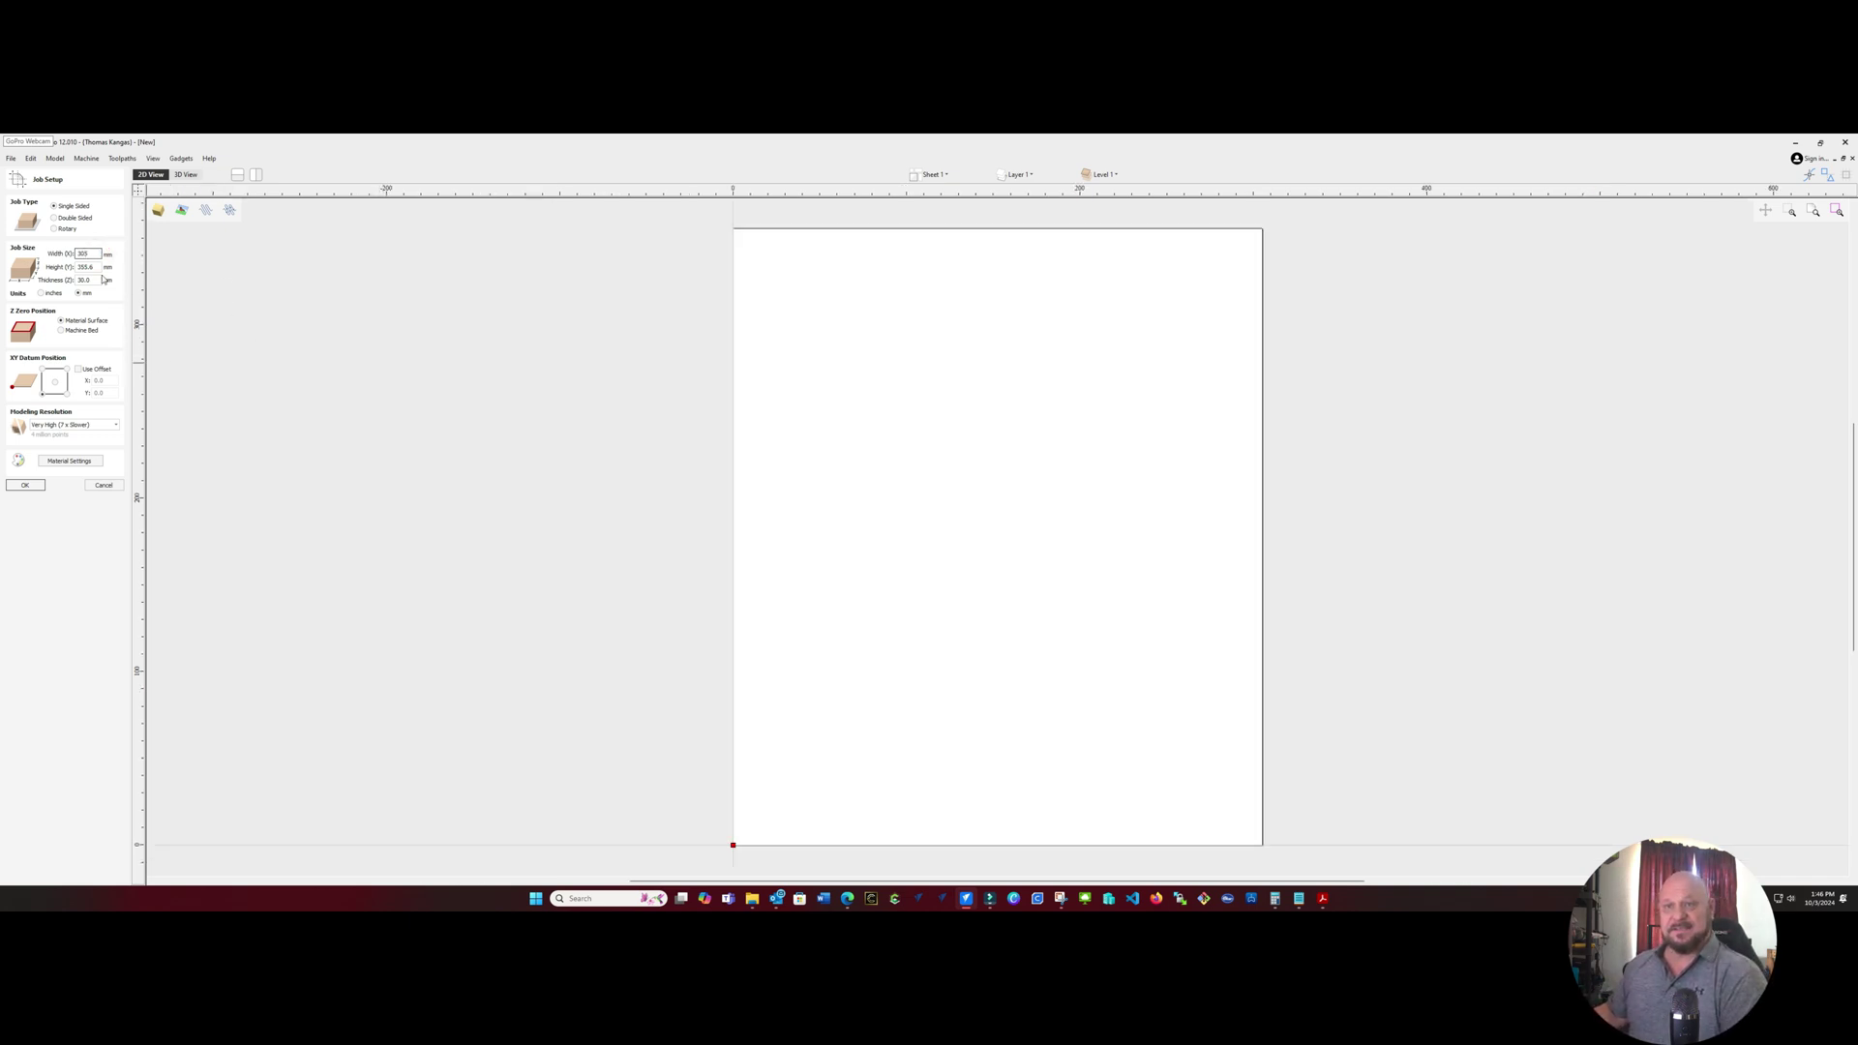
left_click(86, 266)
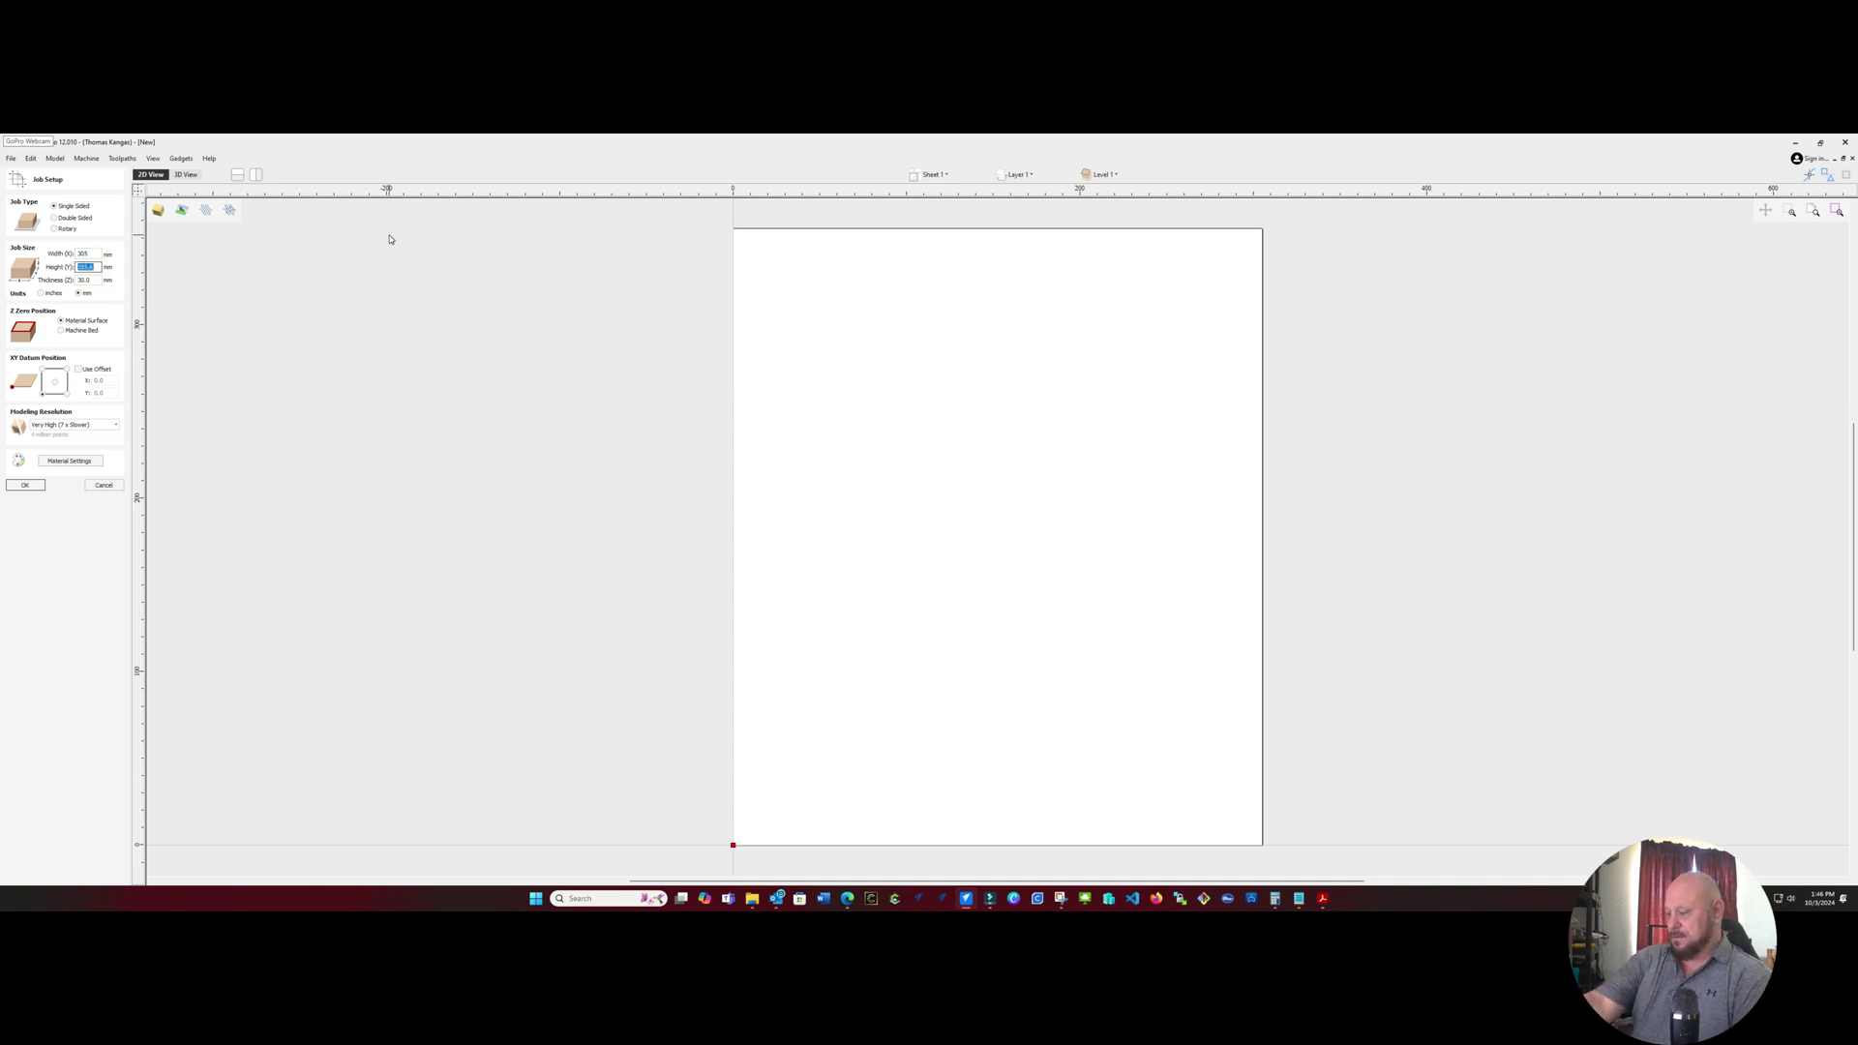
type("172")
key("Tab")
left_click(85, 280)
key("BackSpace")
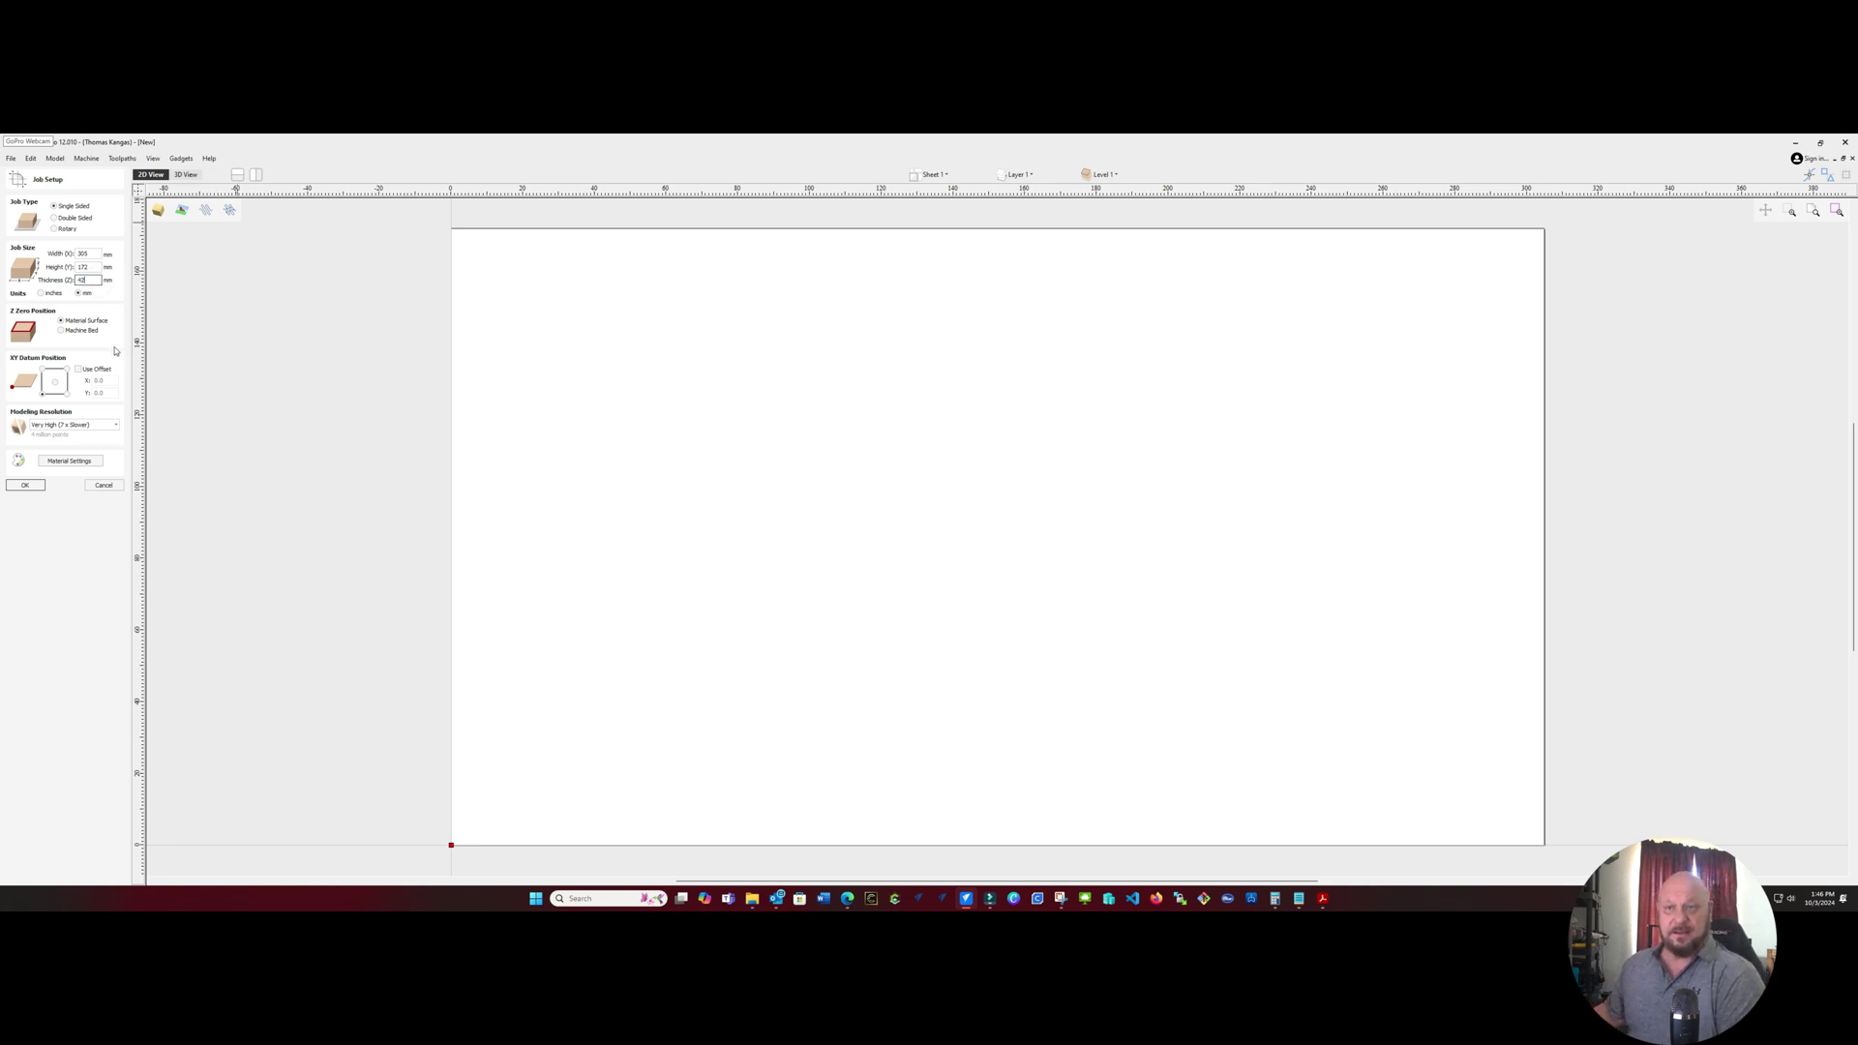
type("42")
Give the material a Walnut Light appearance and confirm the job setup
left_click(70, 461)
left_click(136, 489)
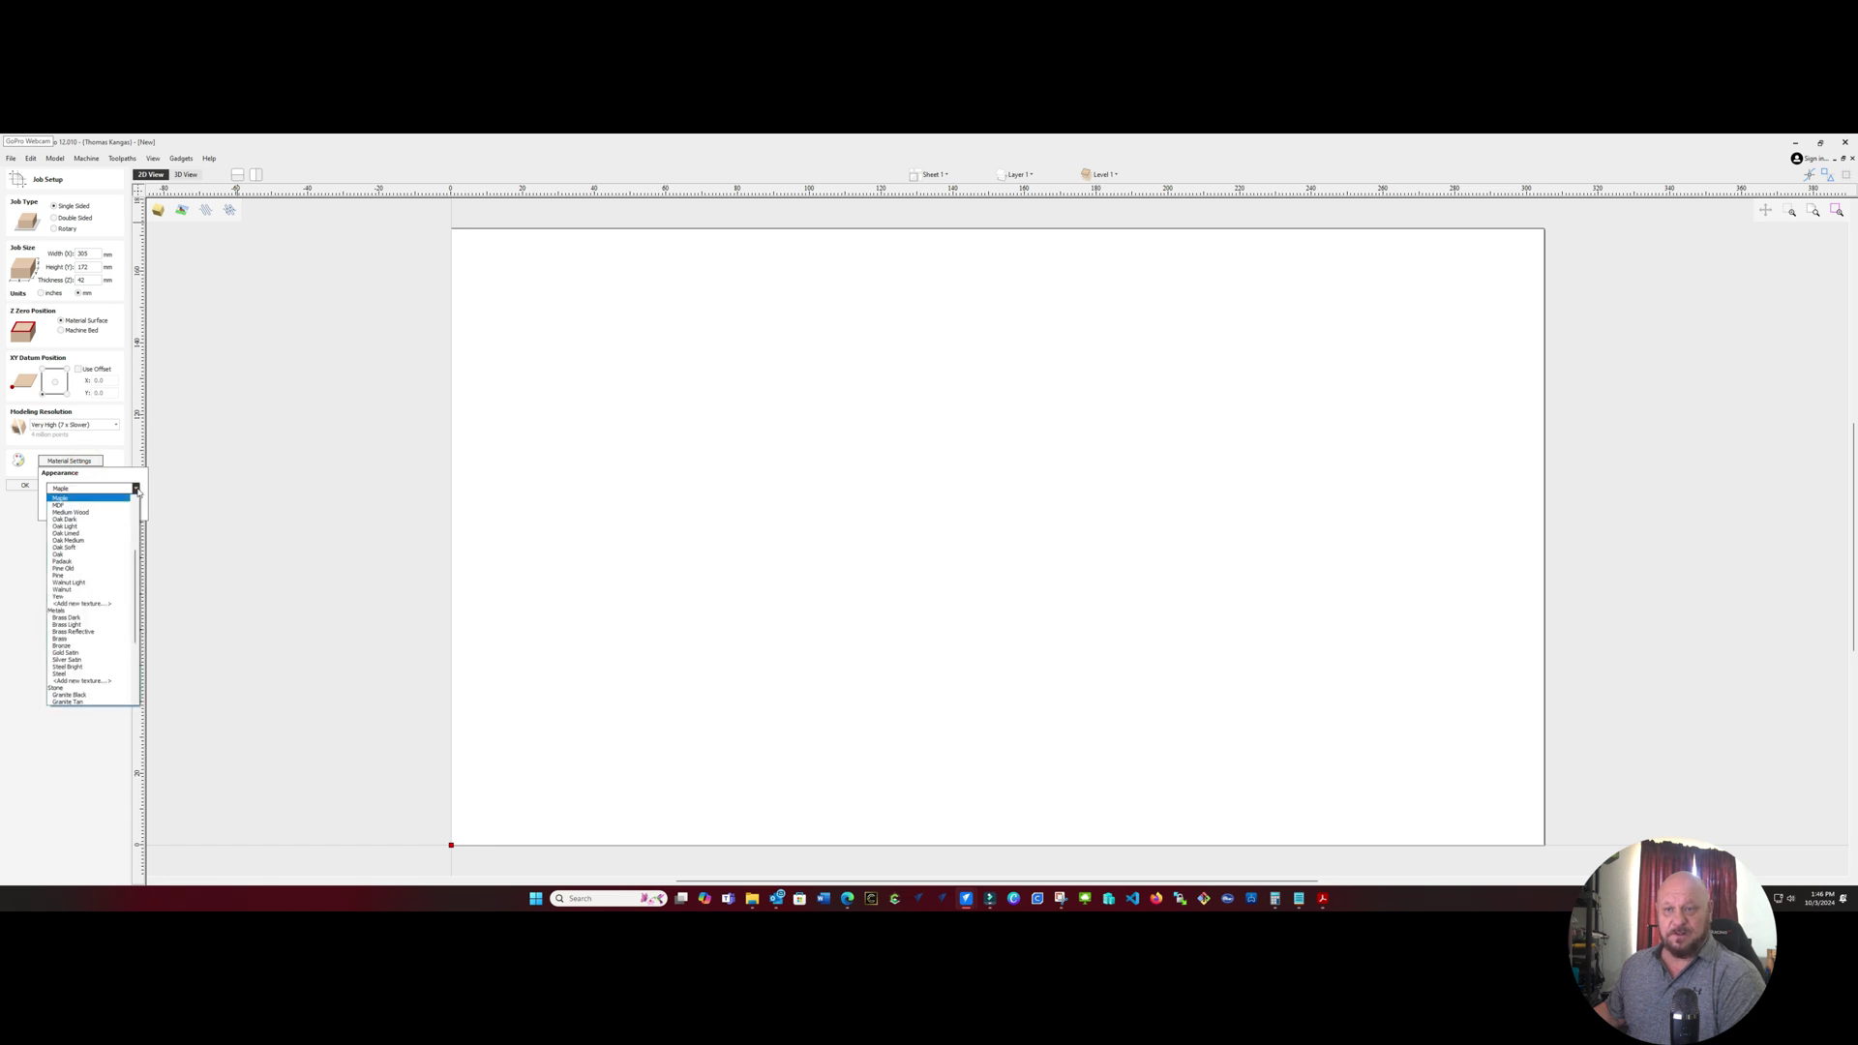
left_click(84, 583)
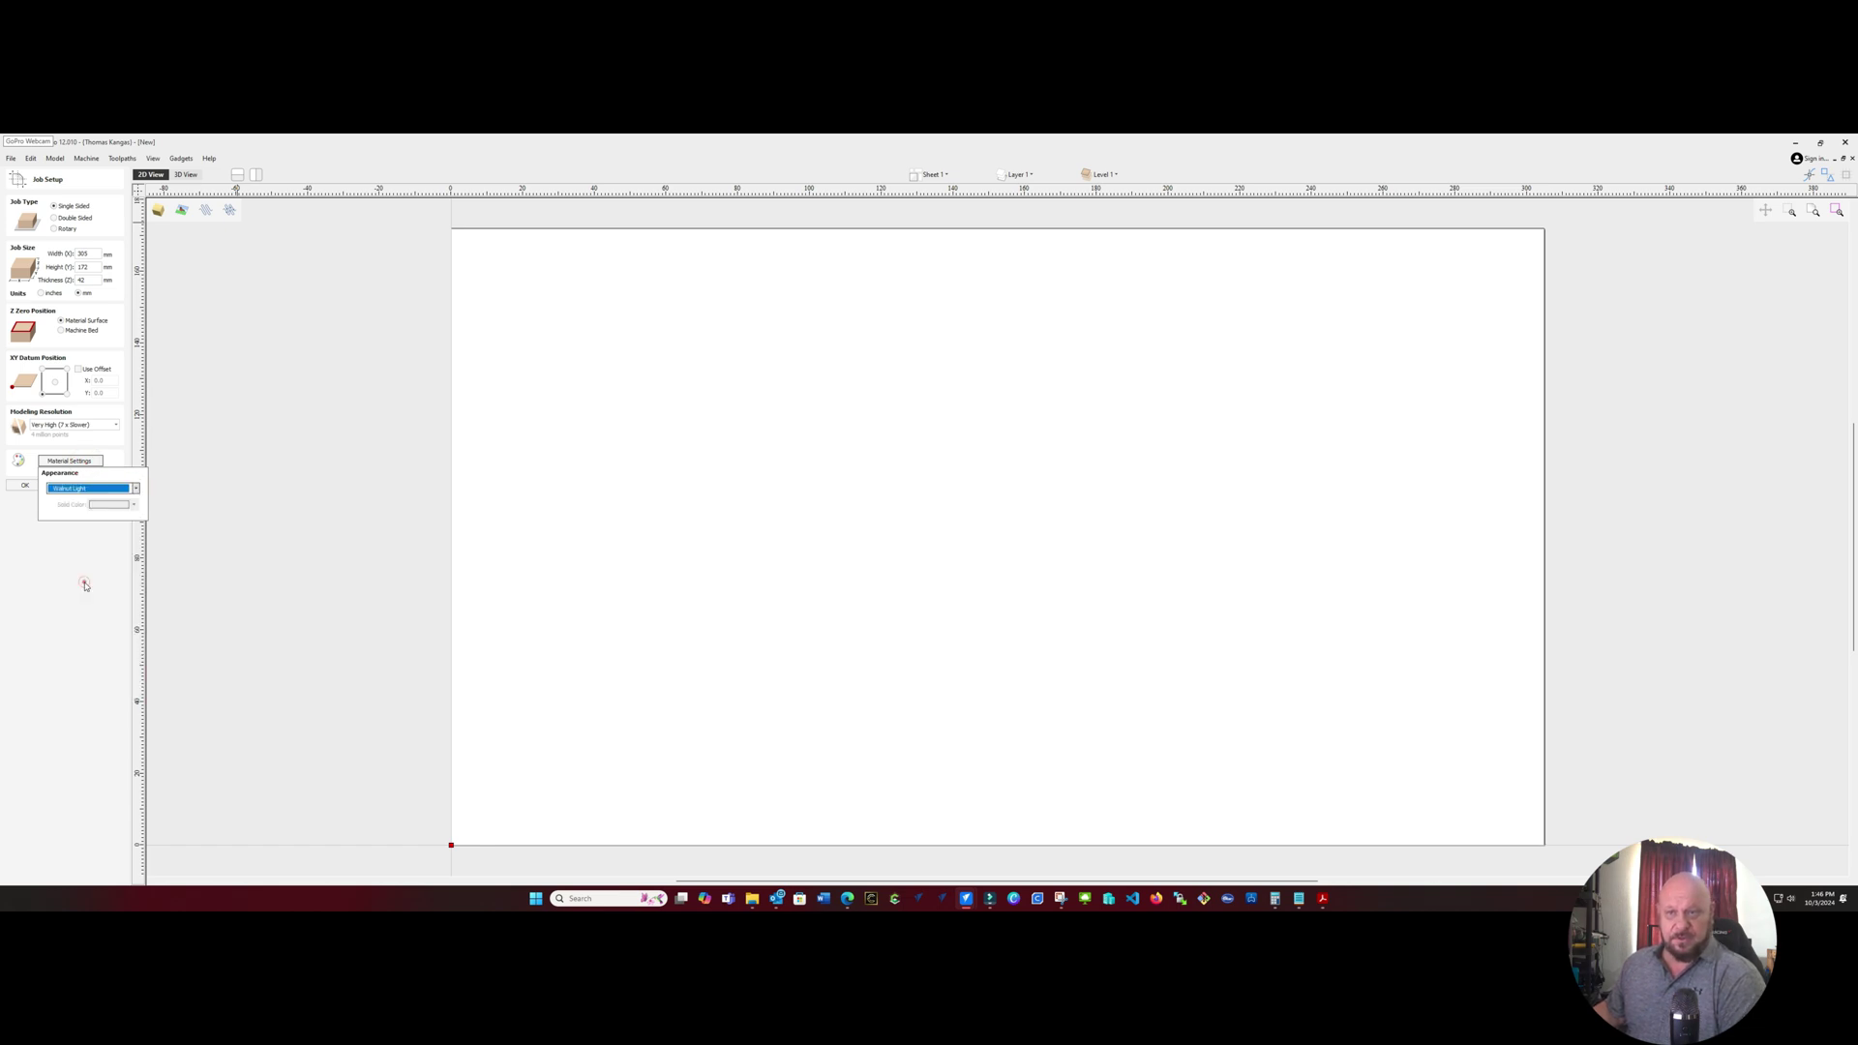
left_click(18, 487)
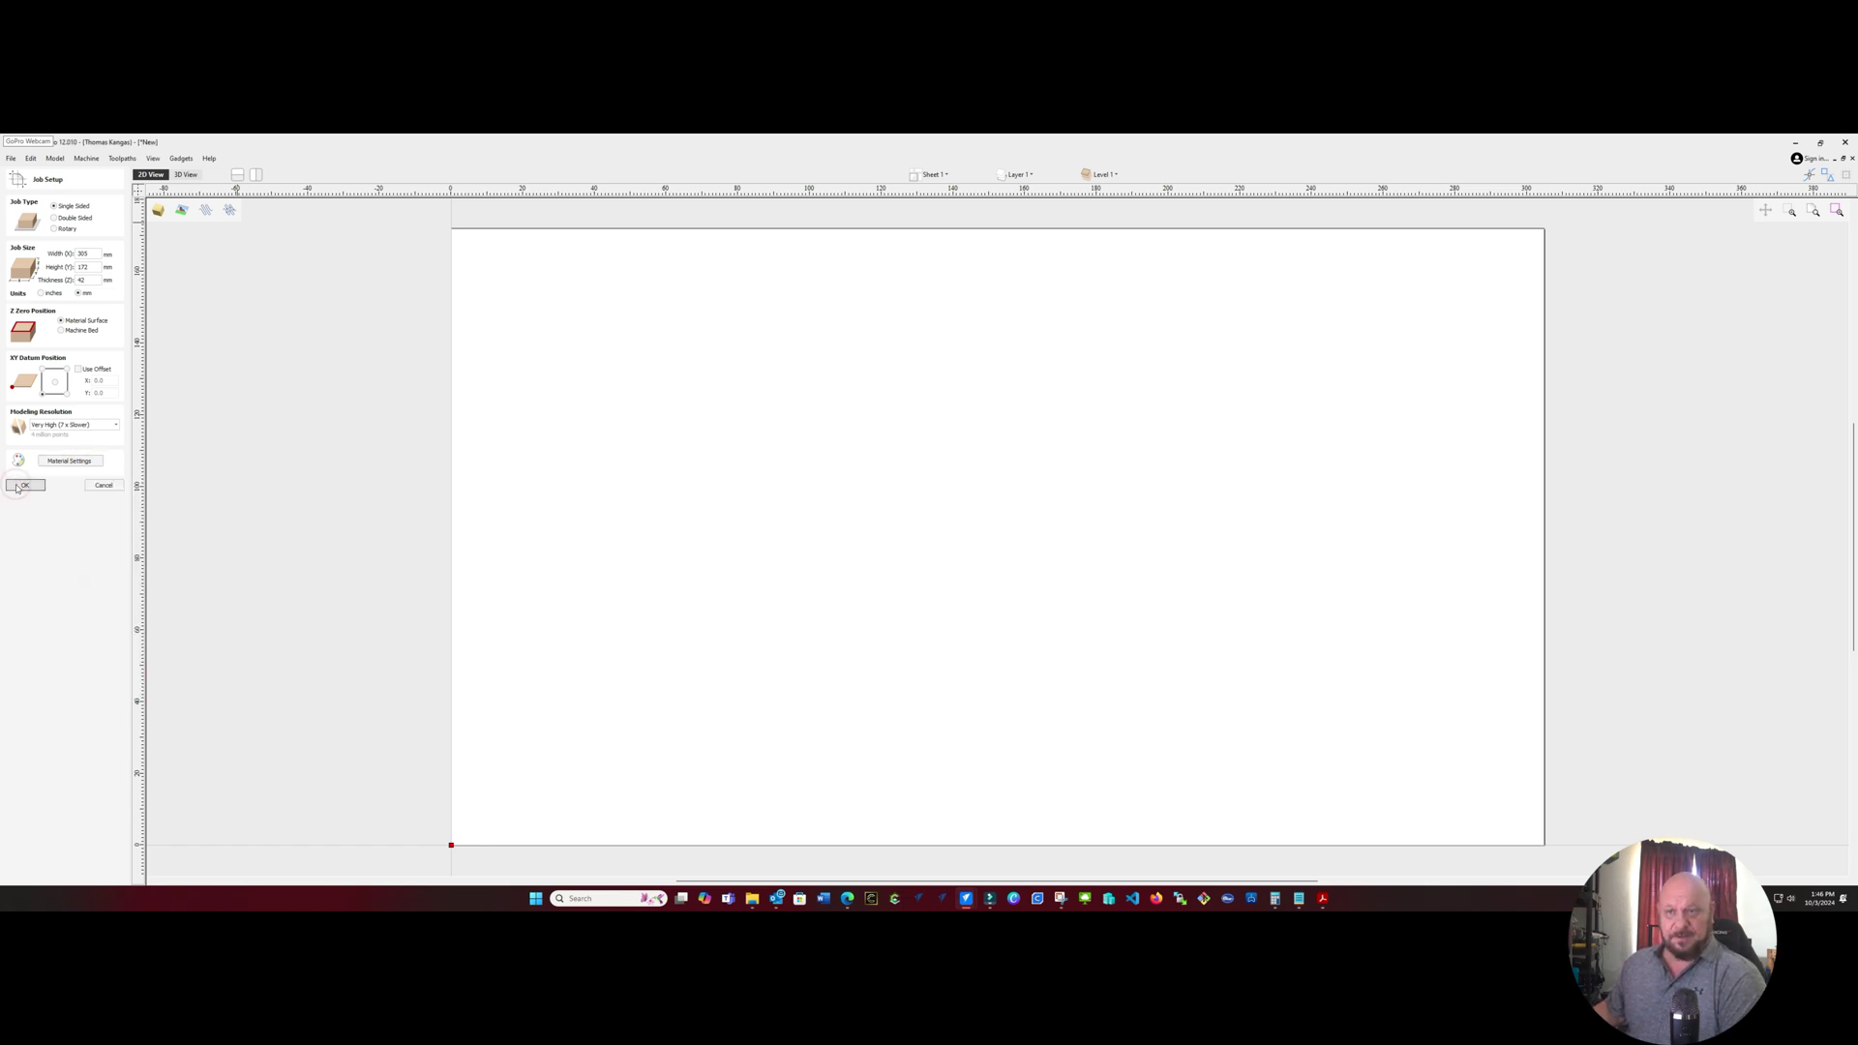
left_click(18, 488)
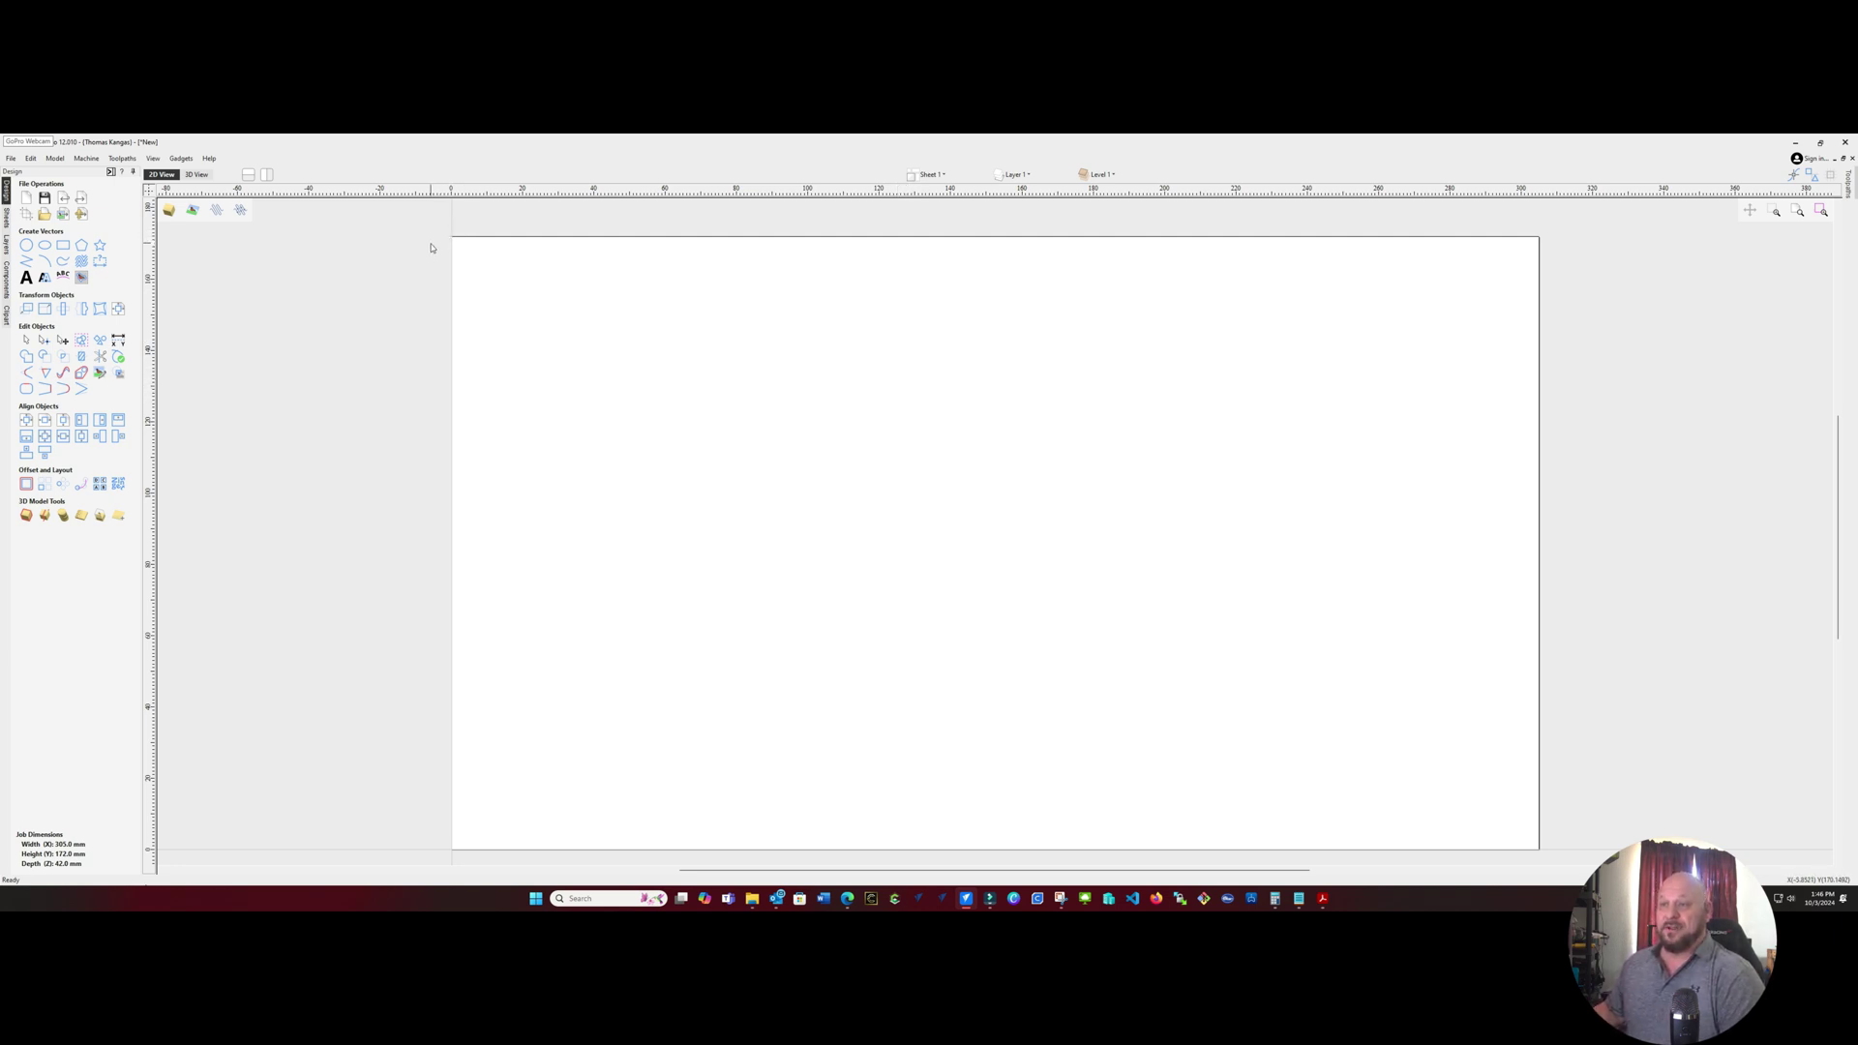
Switch to the Design tools and choose the Draw Rectangle tool
left_click(402, 341)
left_click(1659, 508)
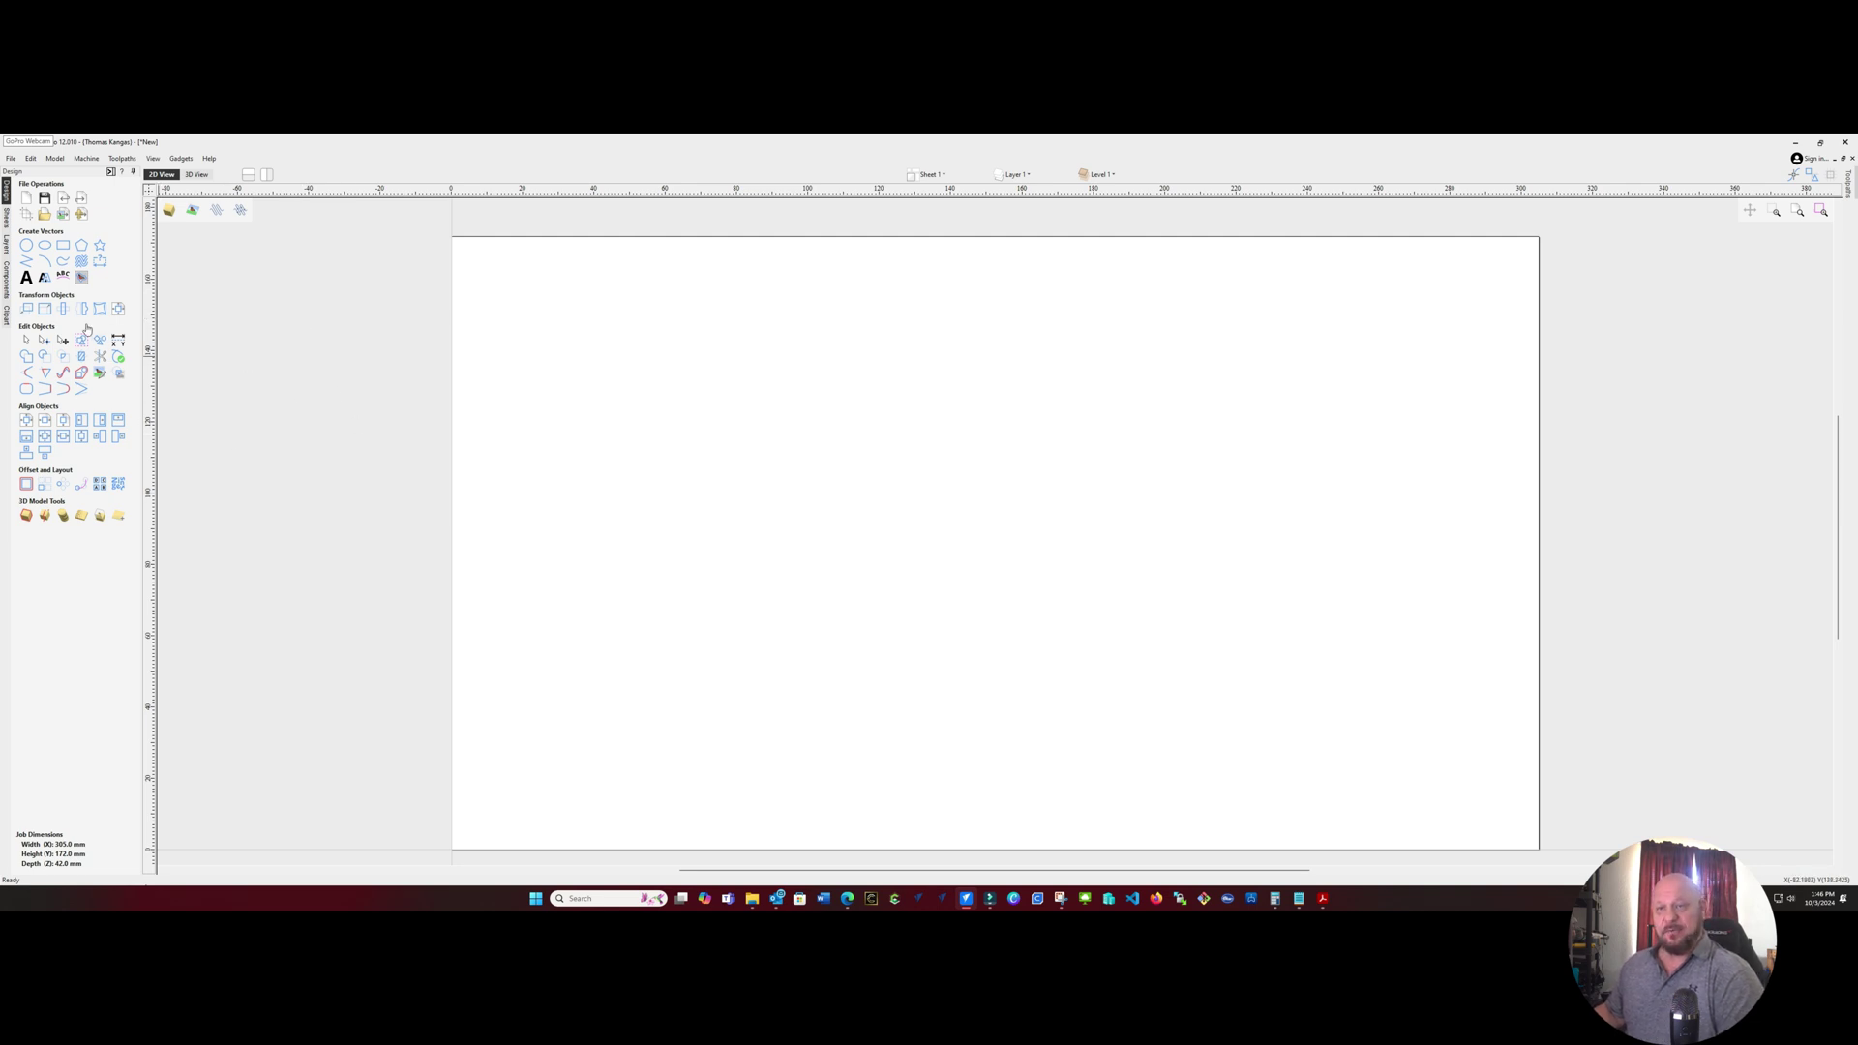
Create a 355 × 222 mm rectangle as the enlarged border
left_click(63, 246)
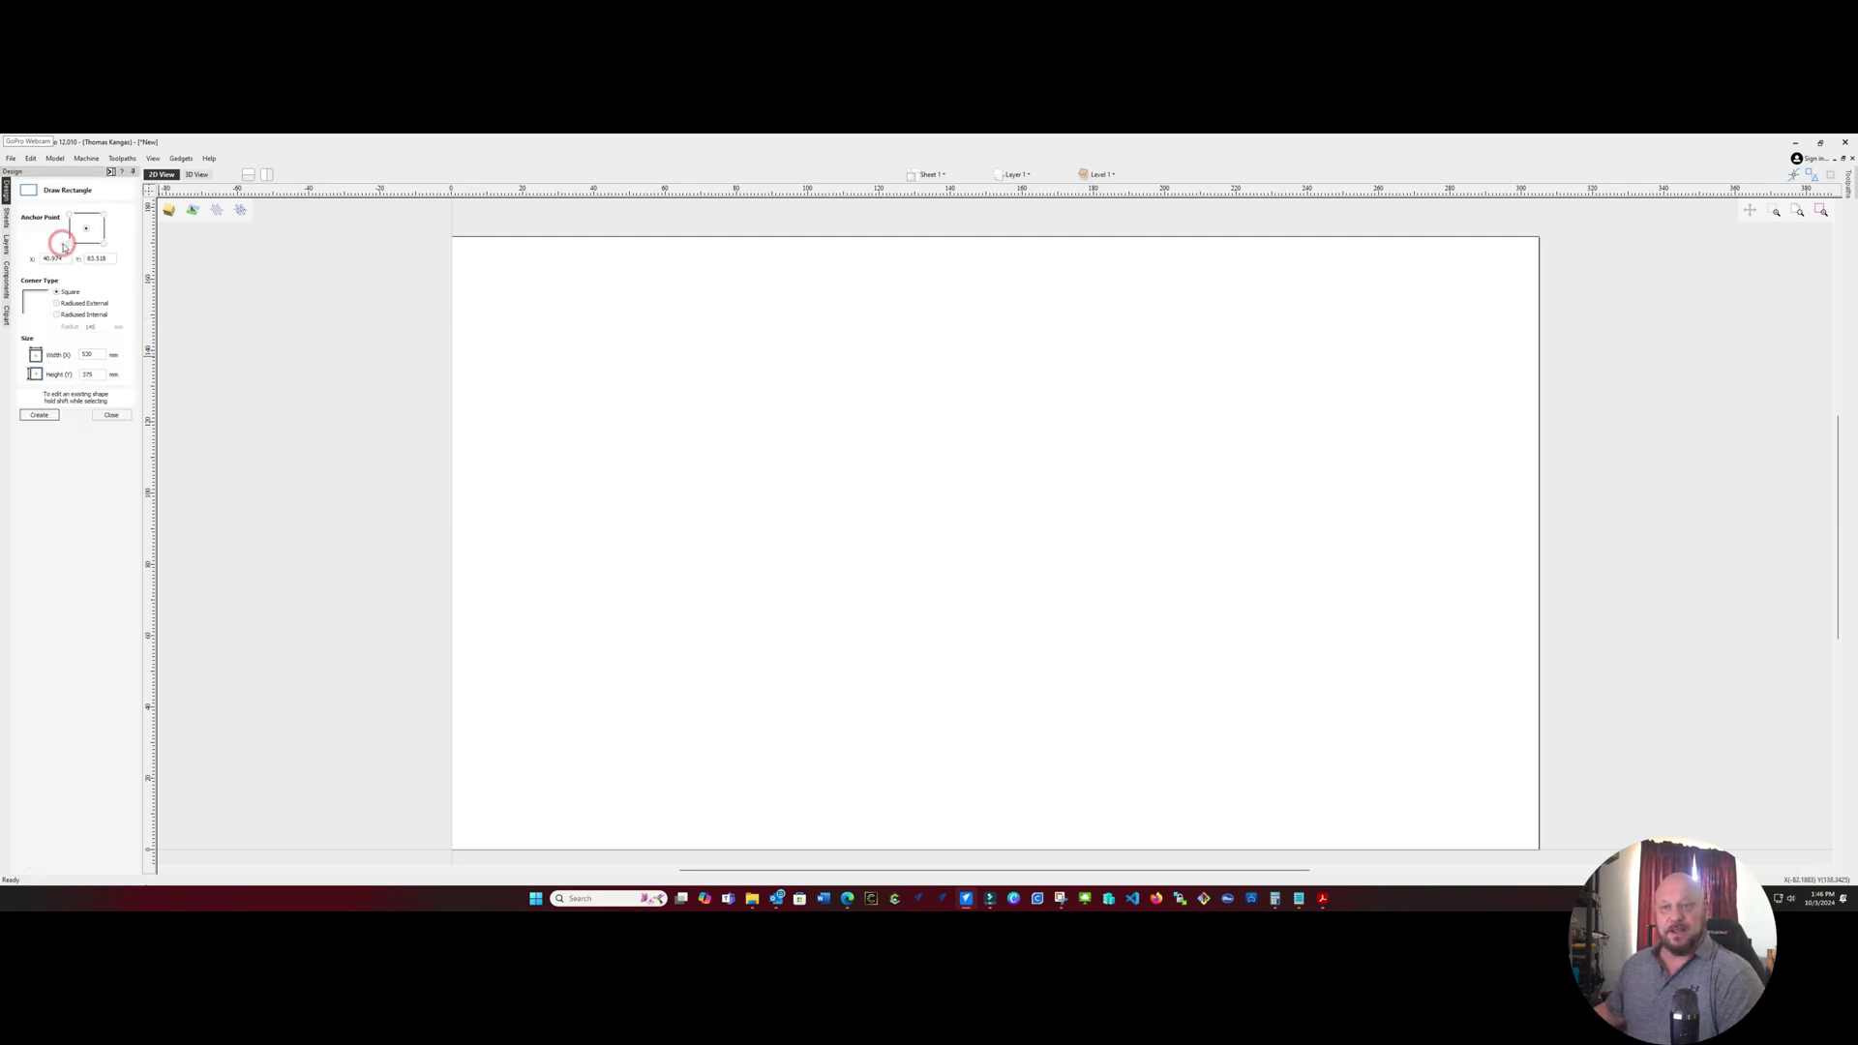
left_click(96, 355)
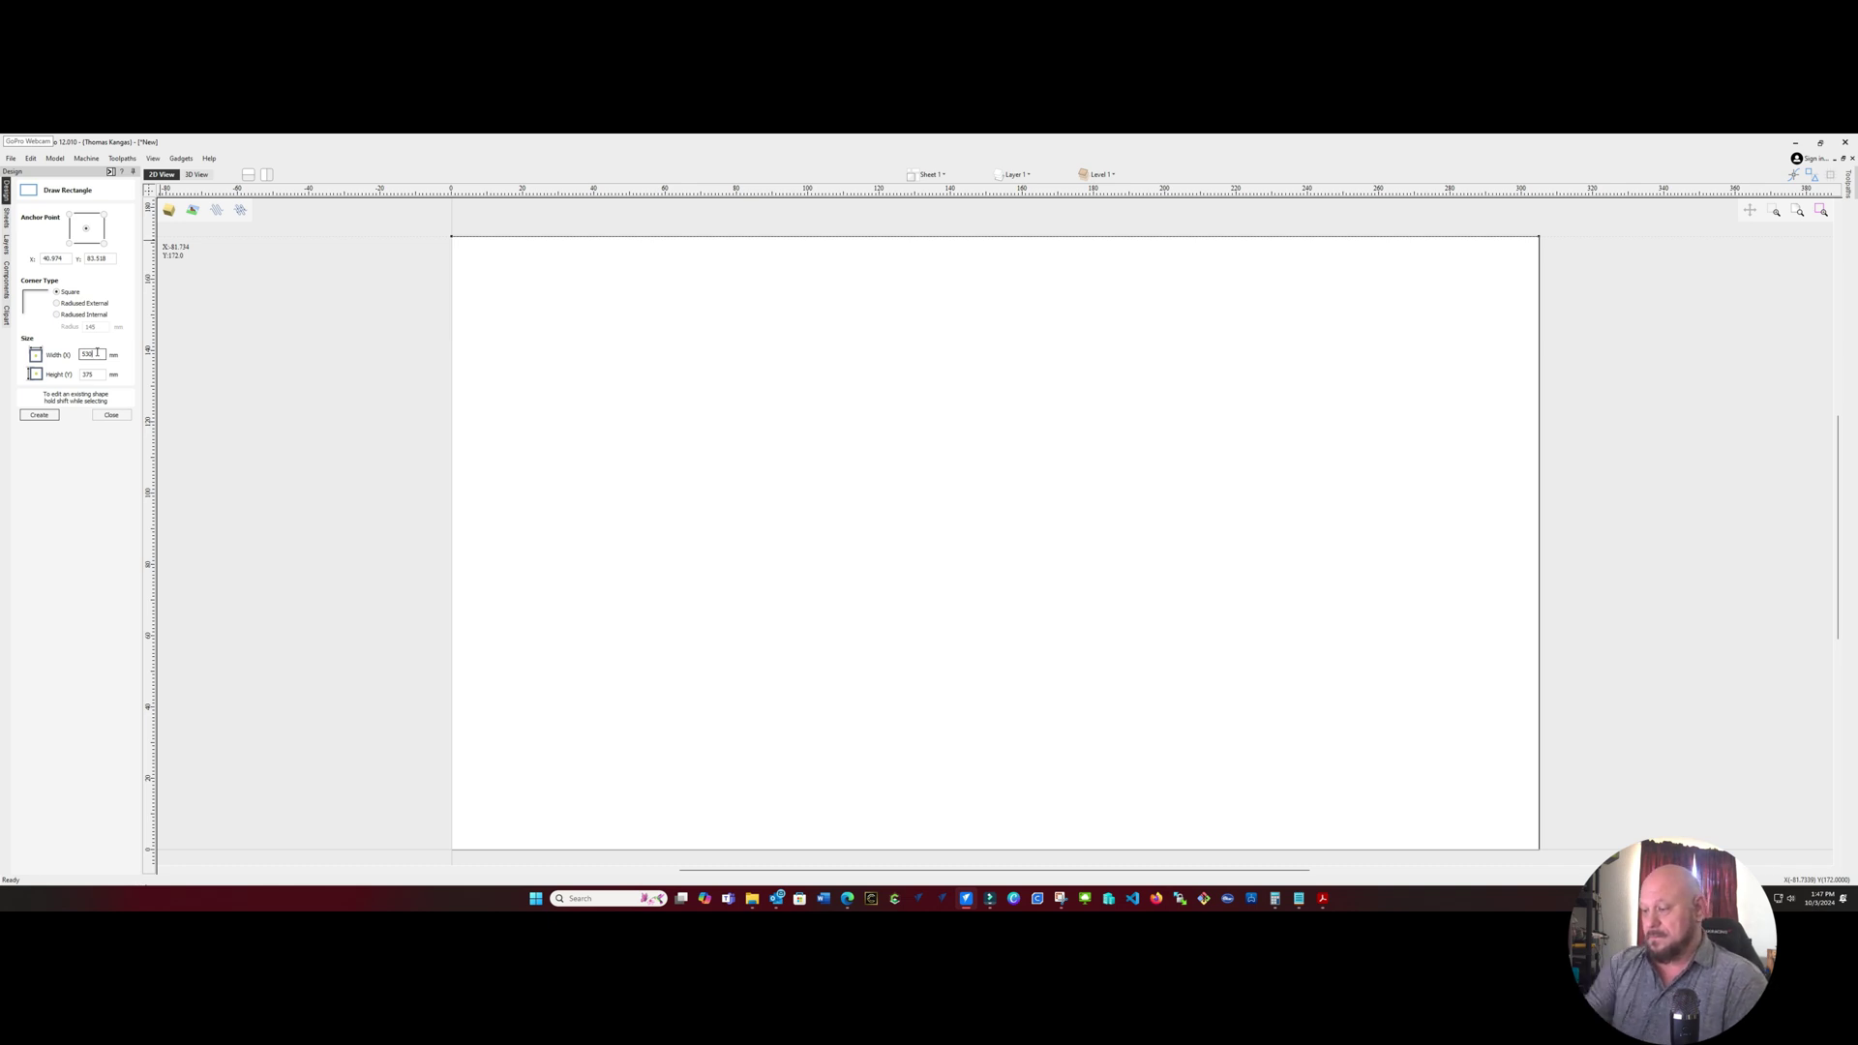
double_click(101, 355)
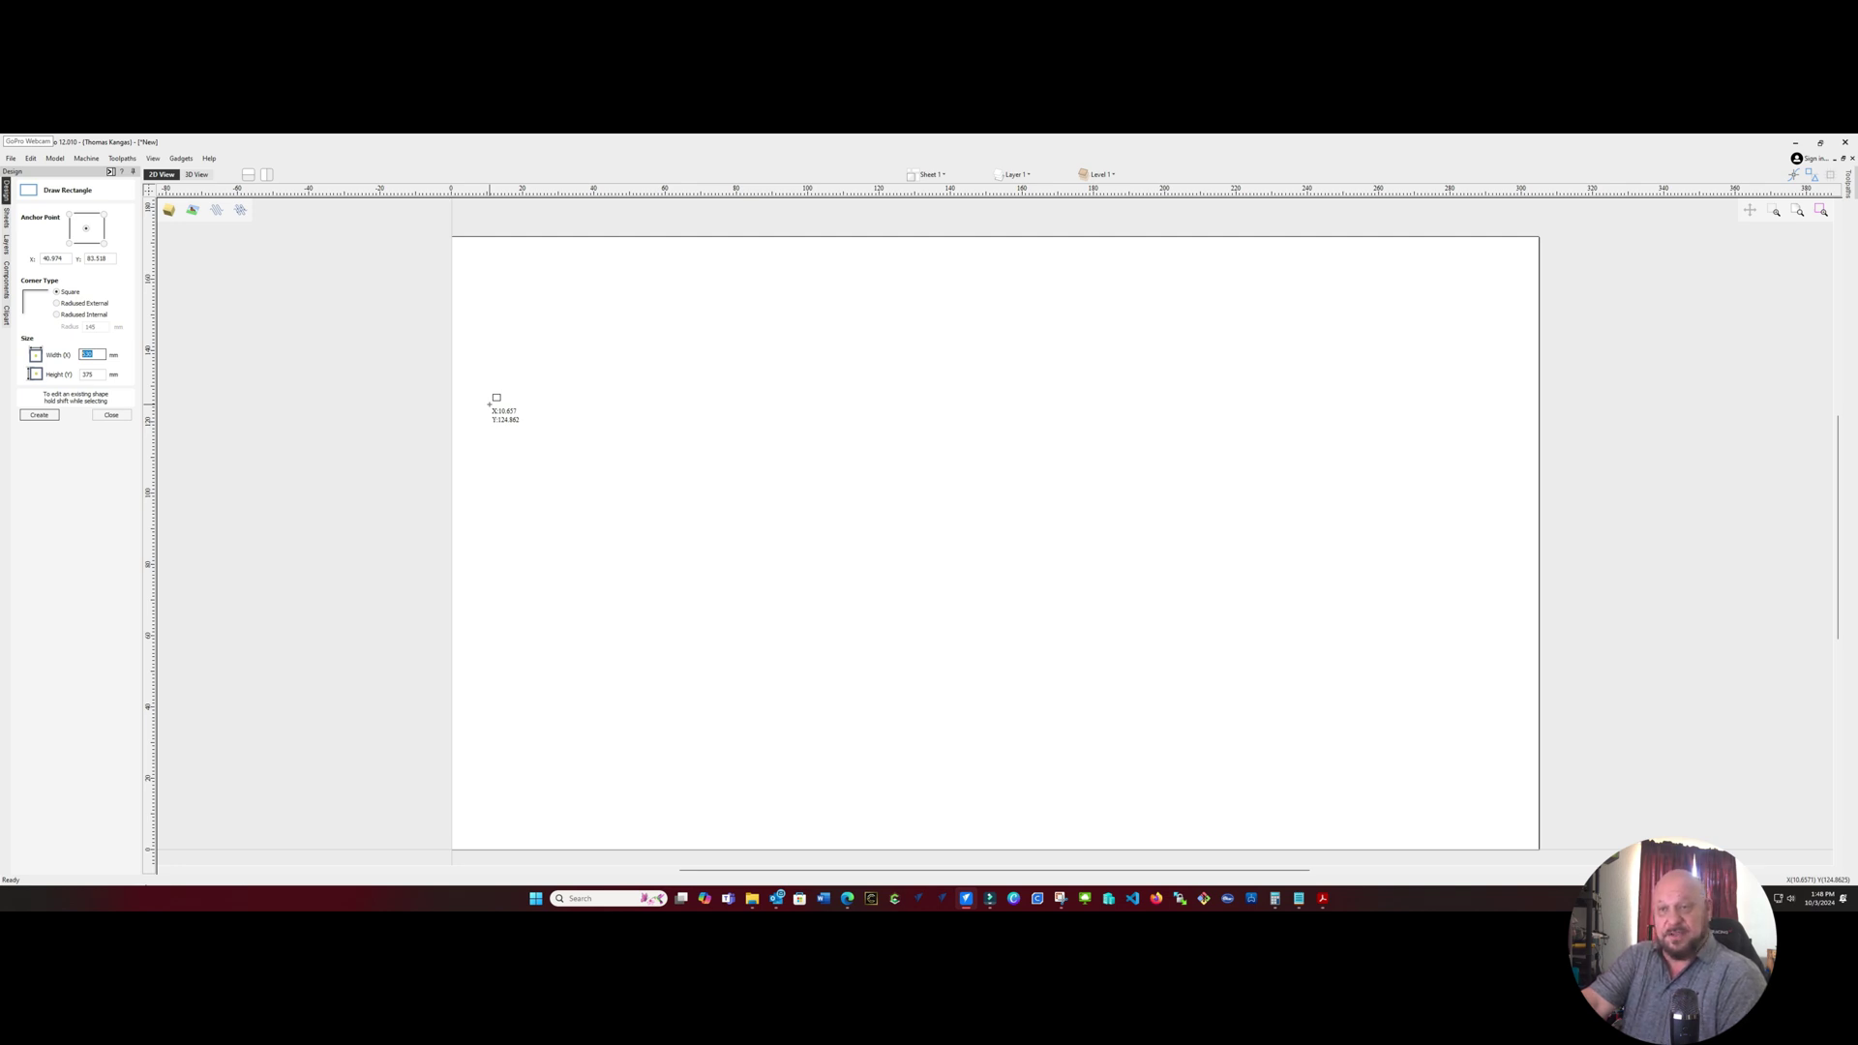
type("30")
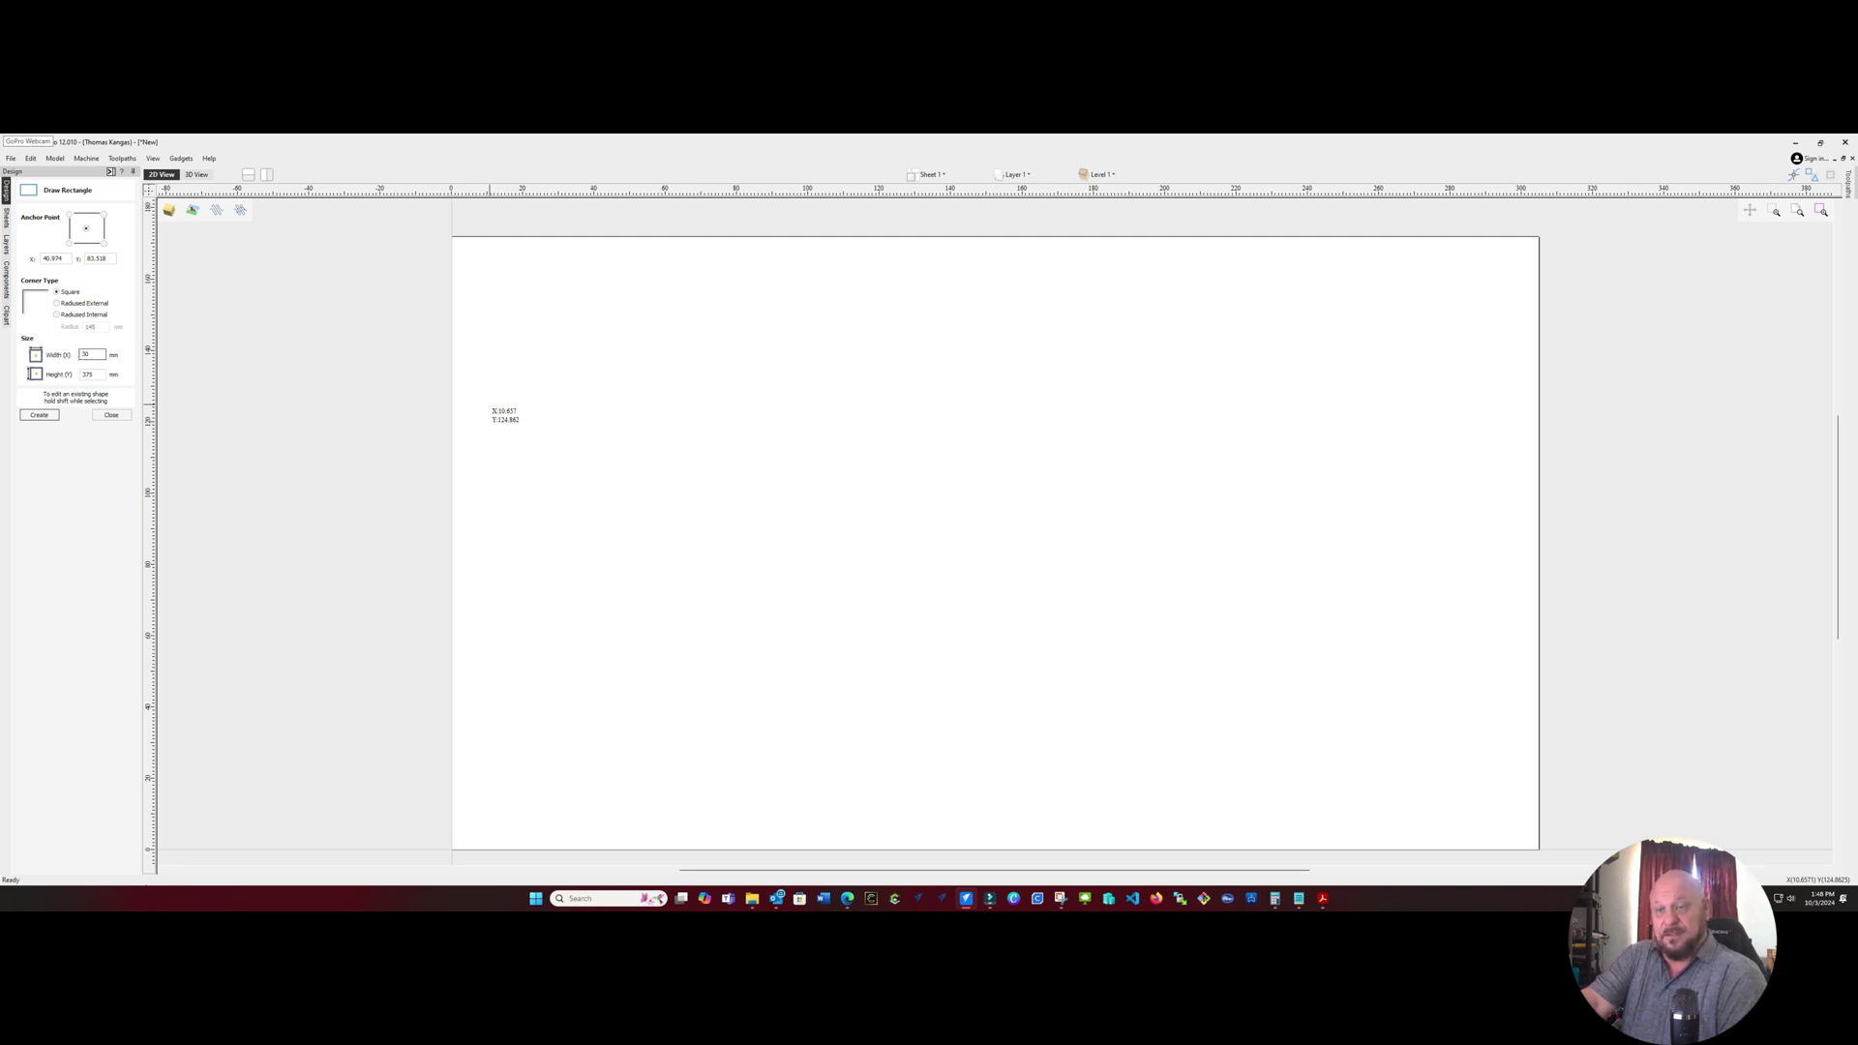
type("55")
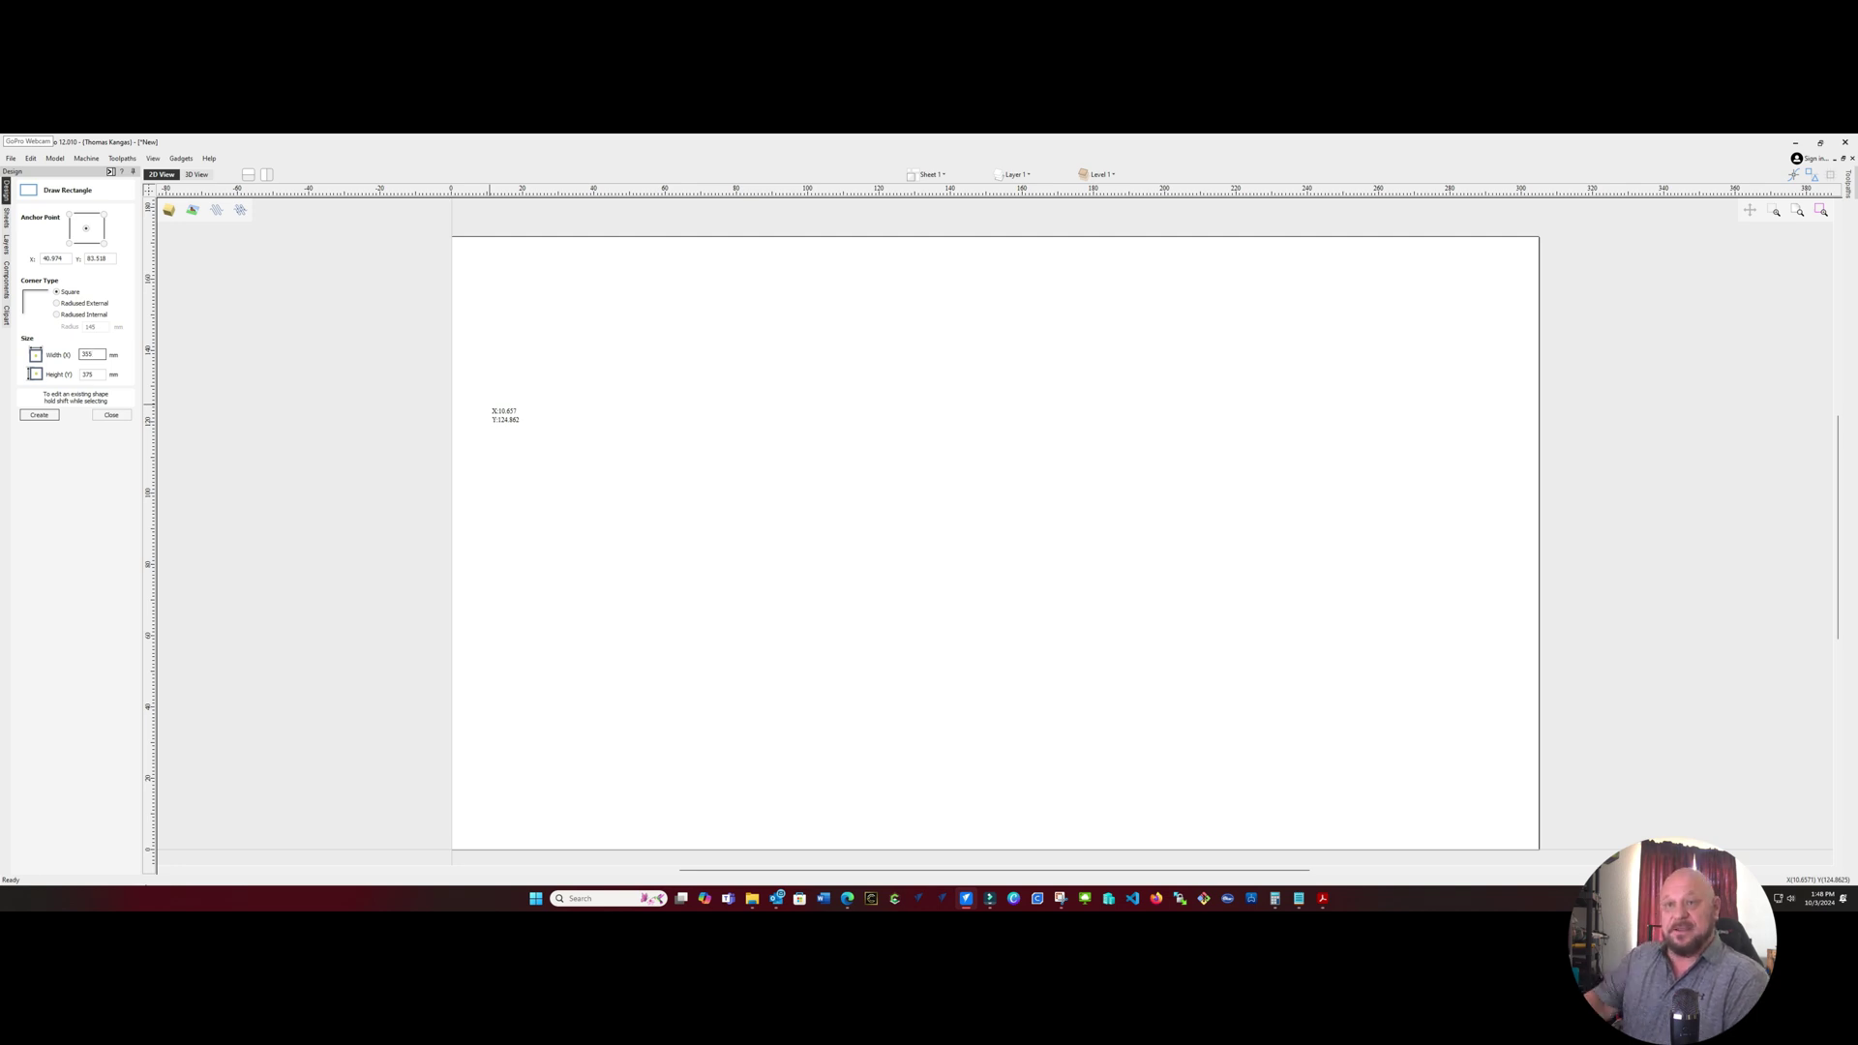
key("Tab")
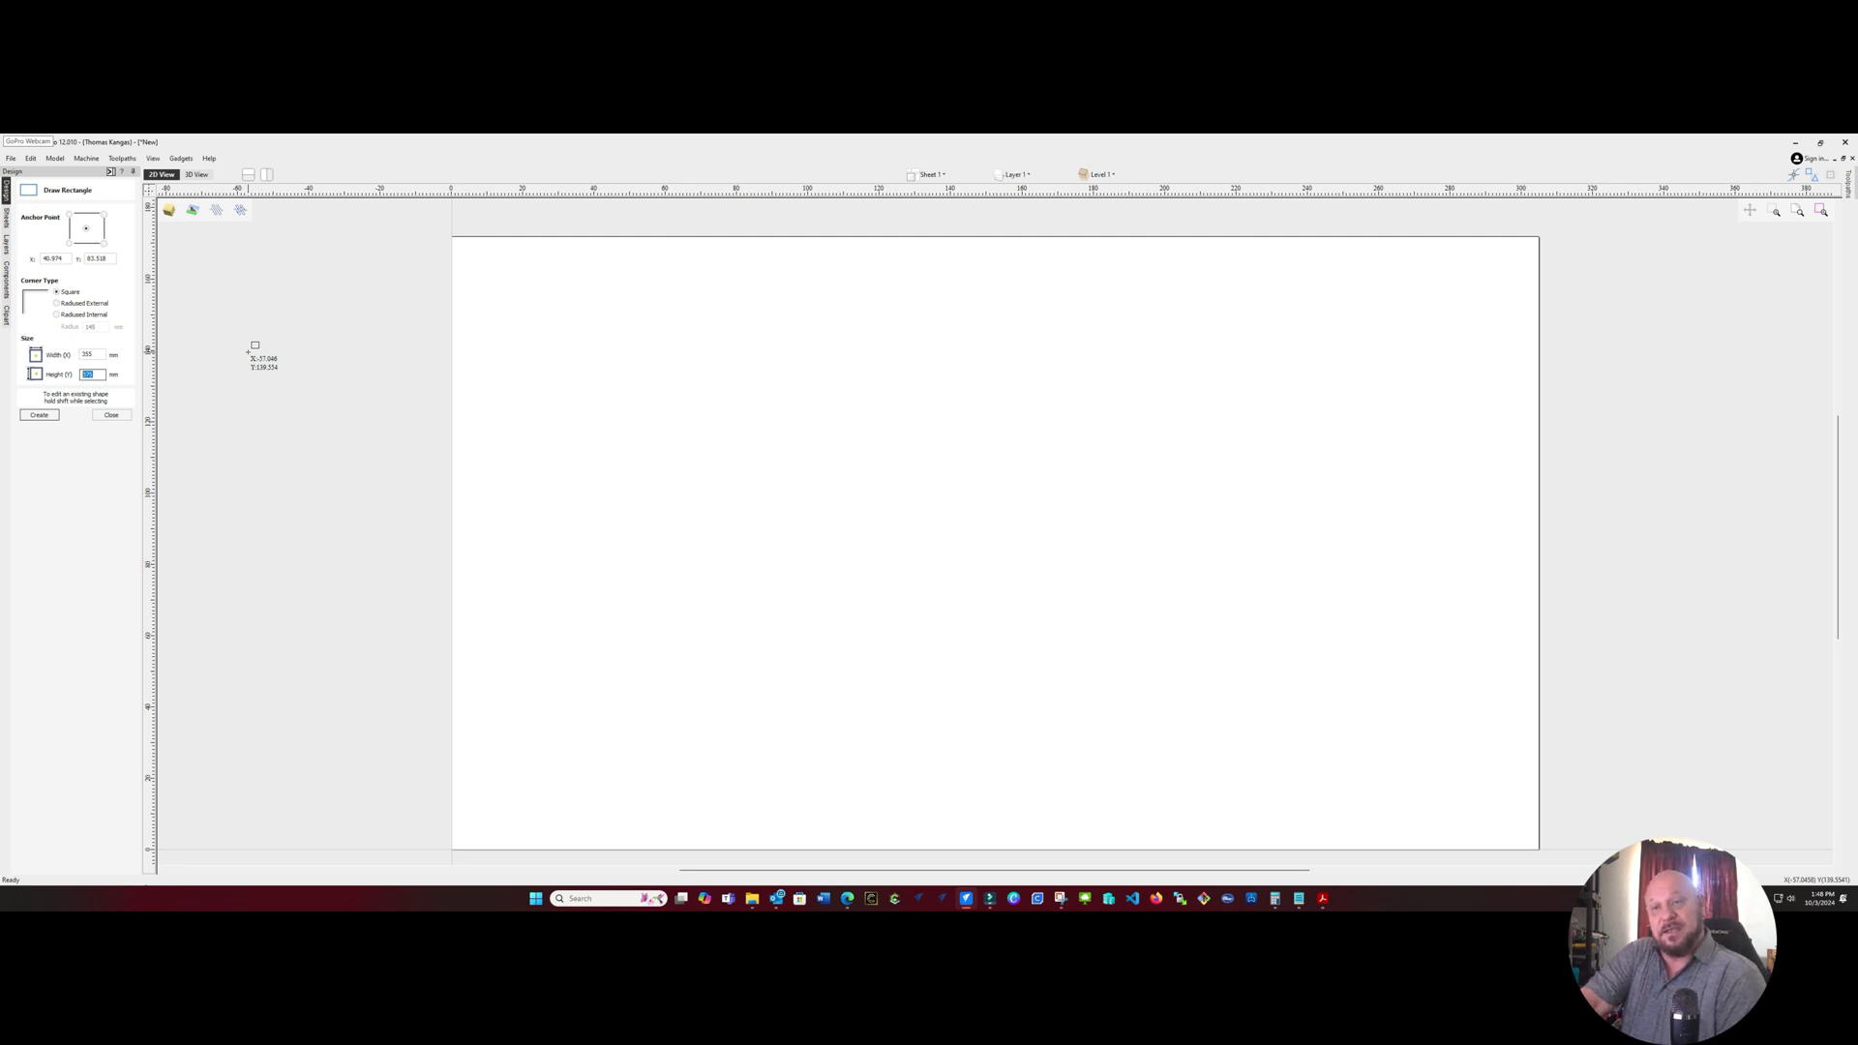
type("222")
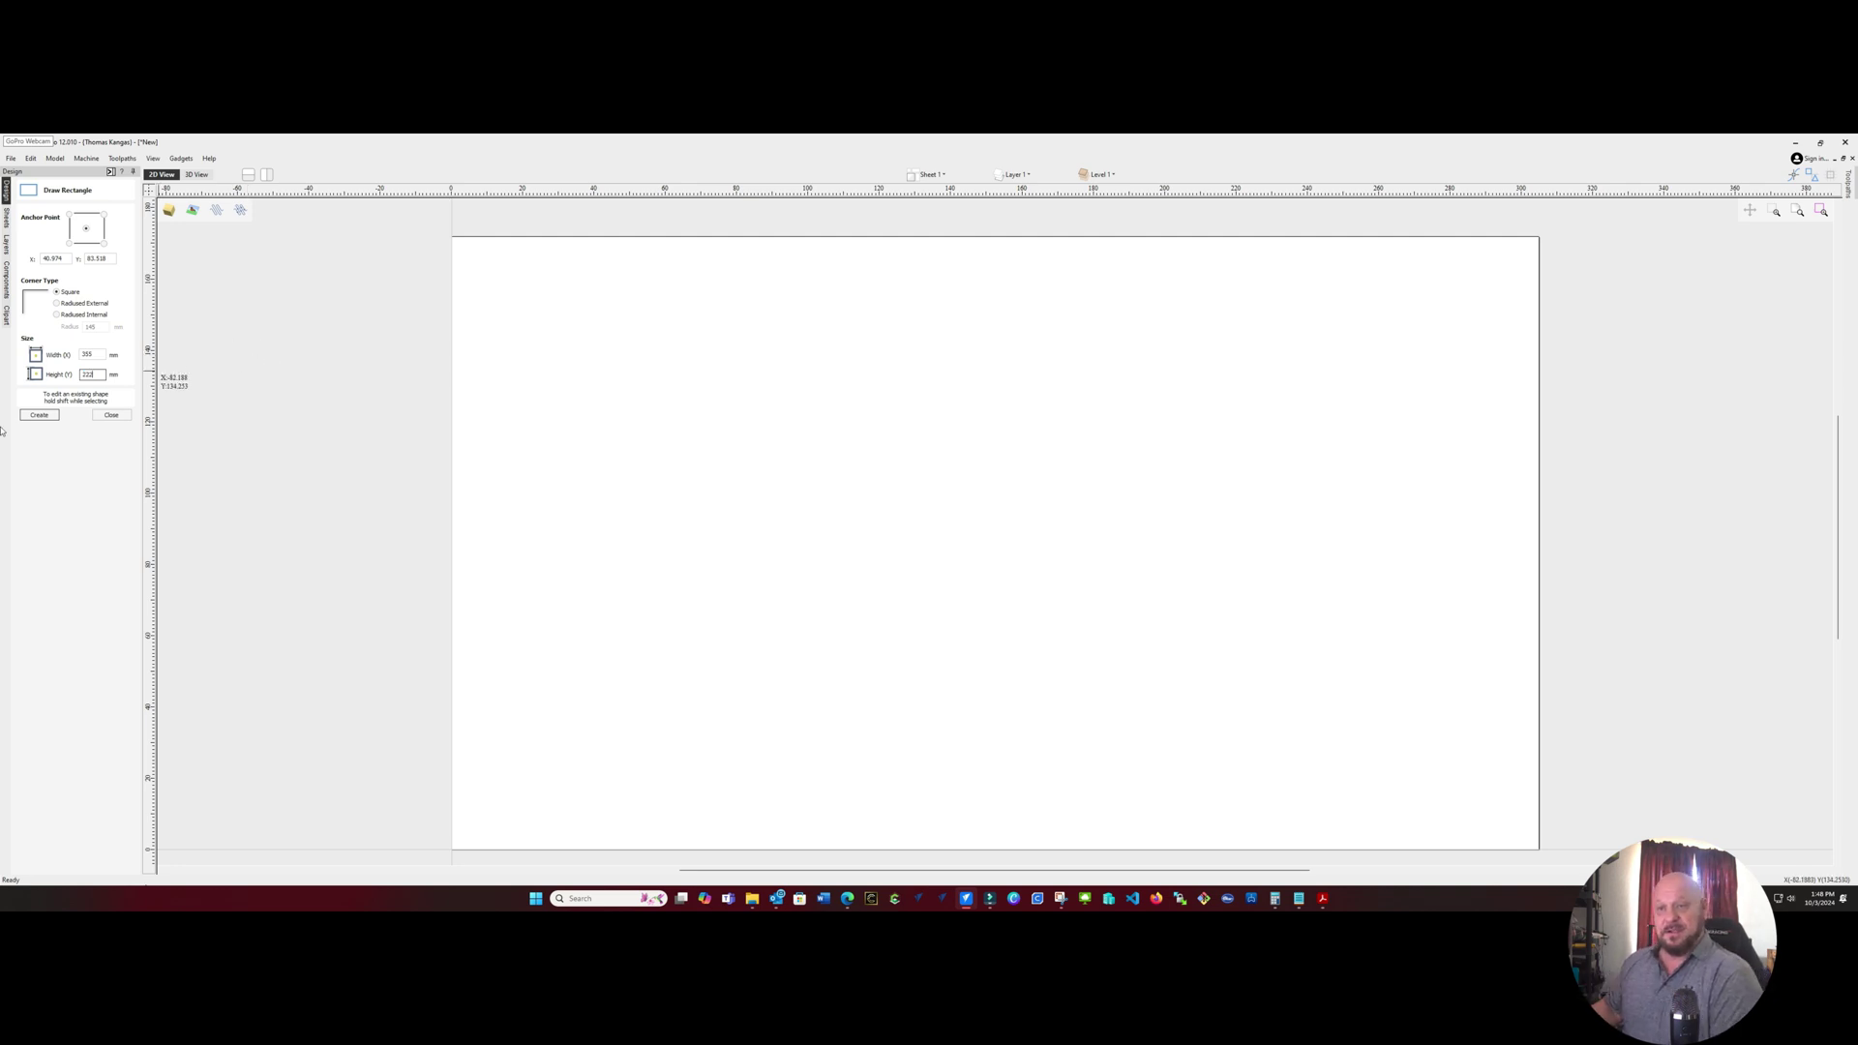
left_click(40, 415)
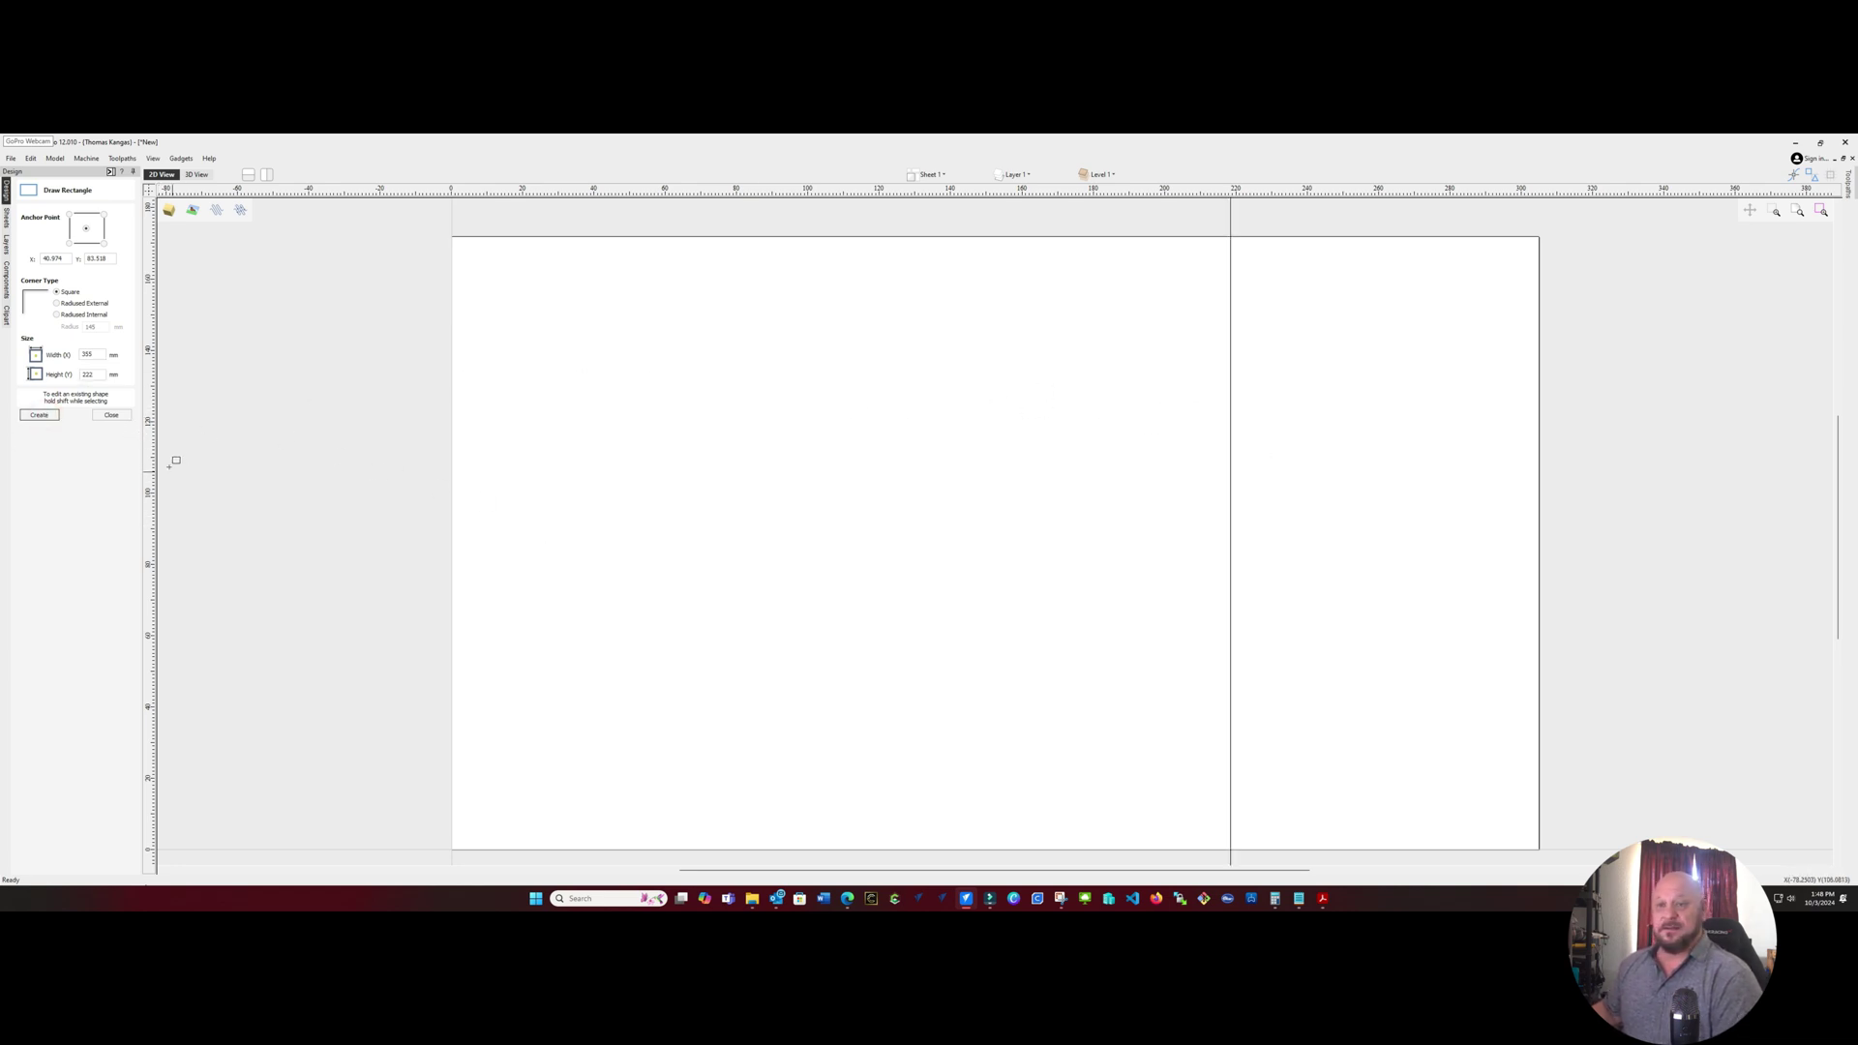
Center the 355 × 222 mm rectangle in the material and zoom out
left_click(114, 414)
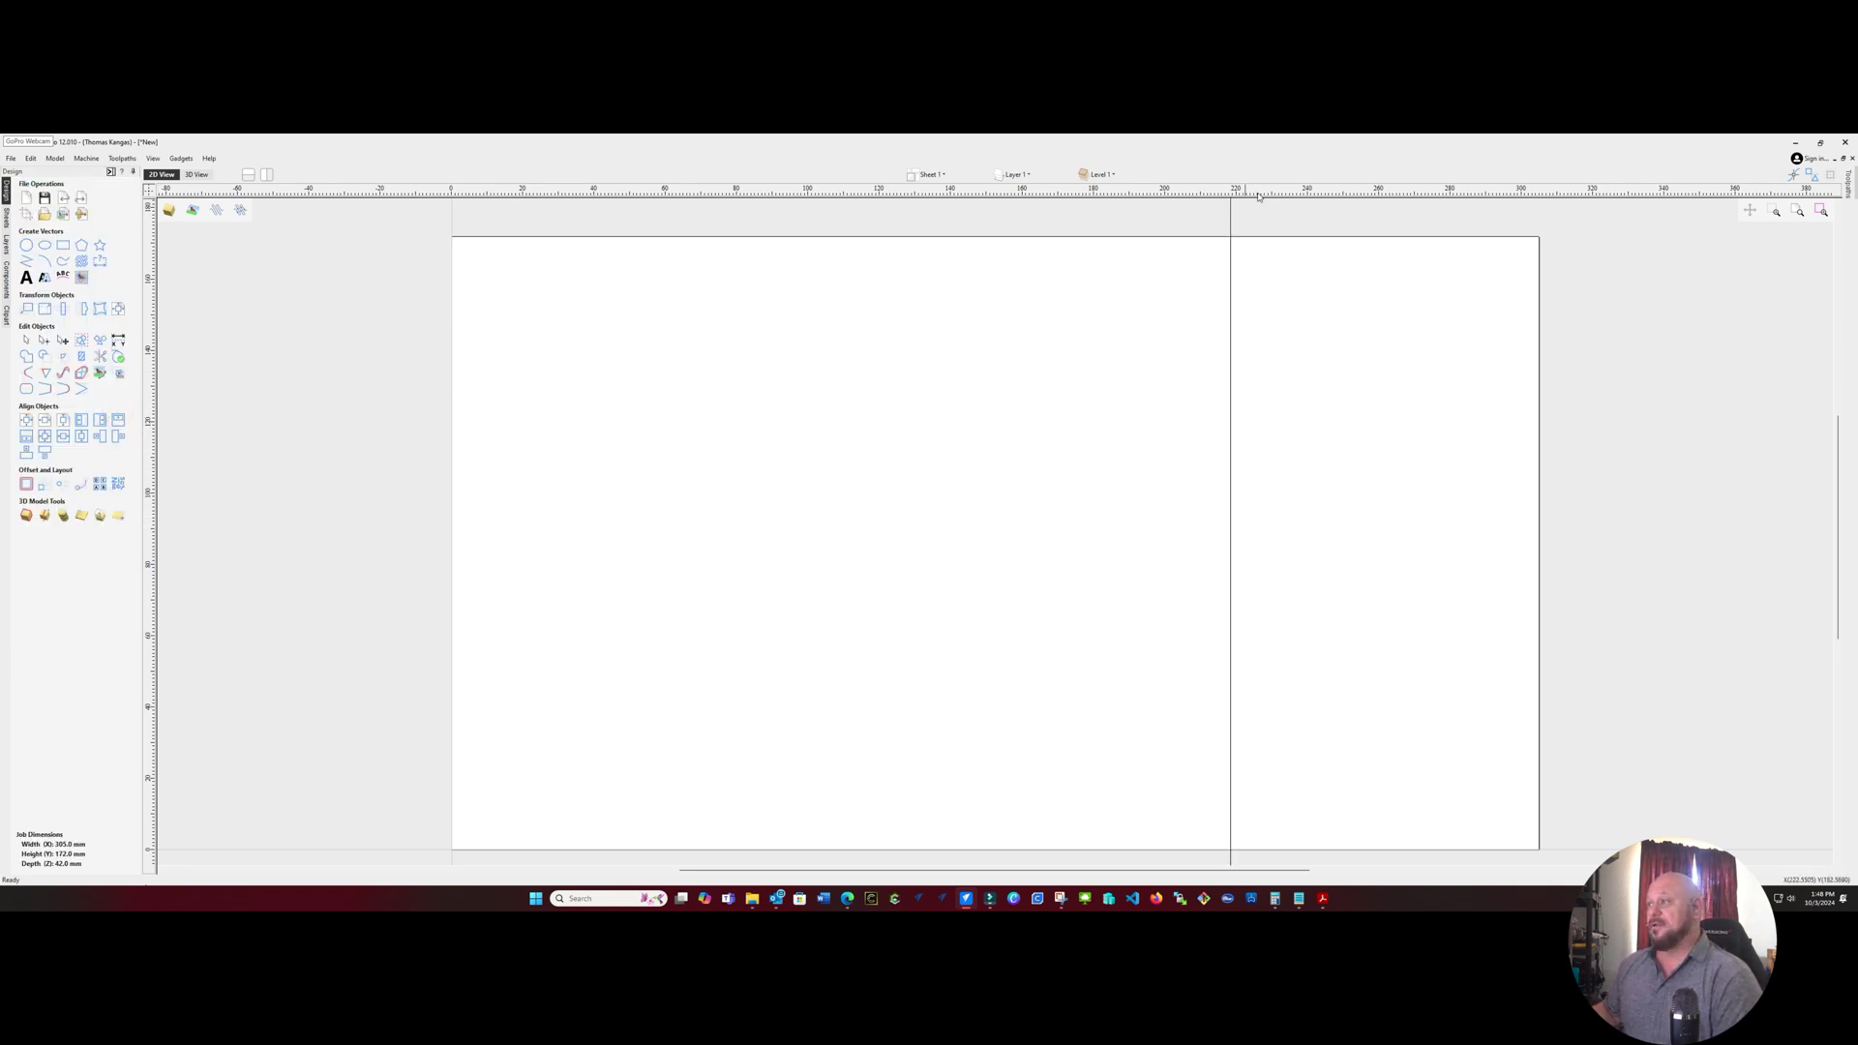
left_click(1231, 223)
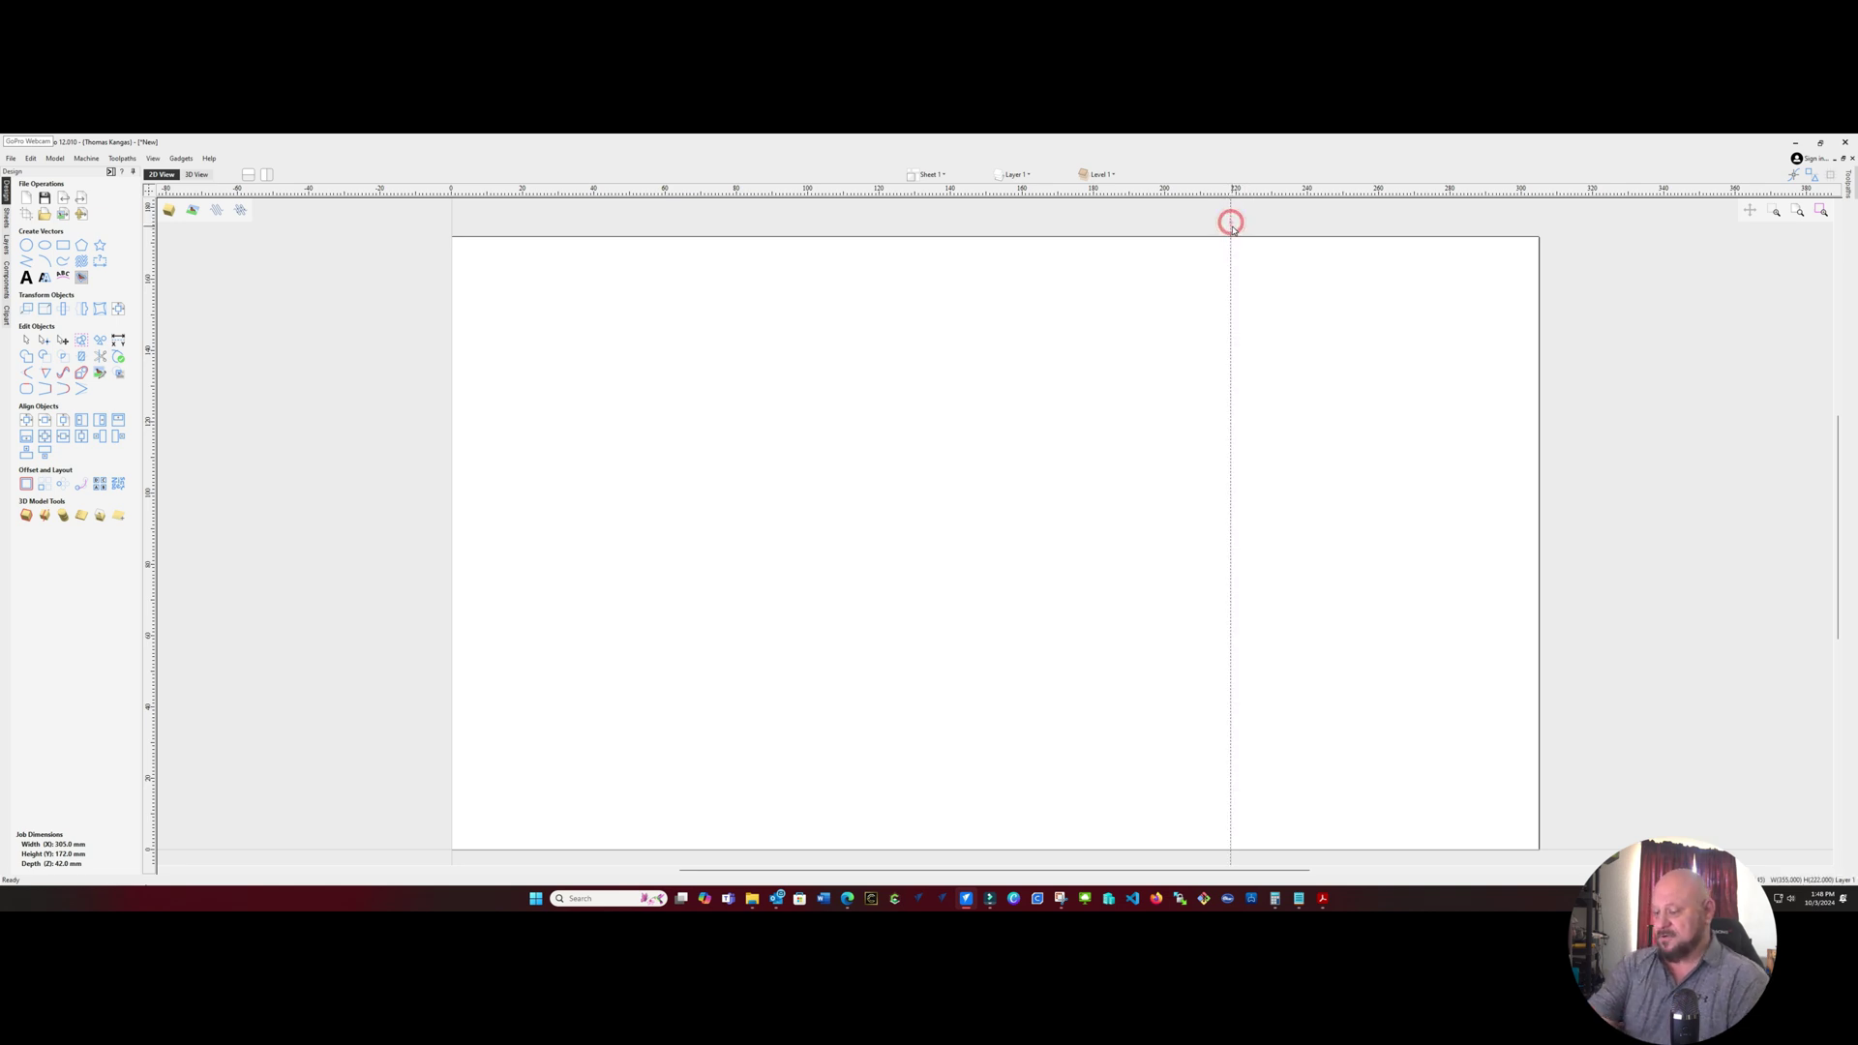
left_click(1232, 226)
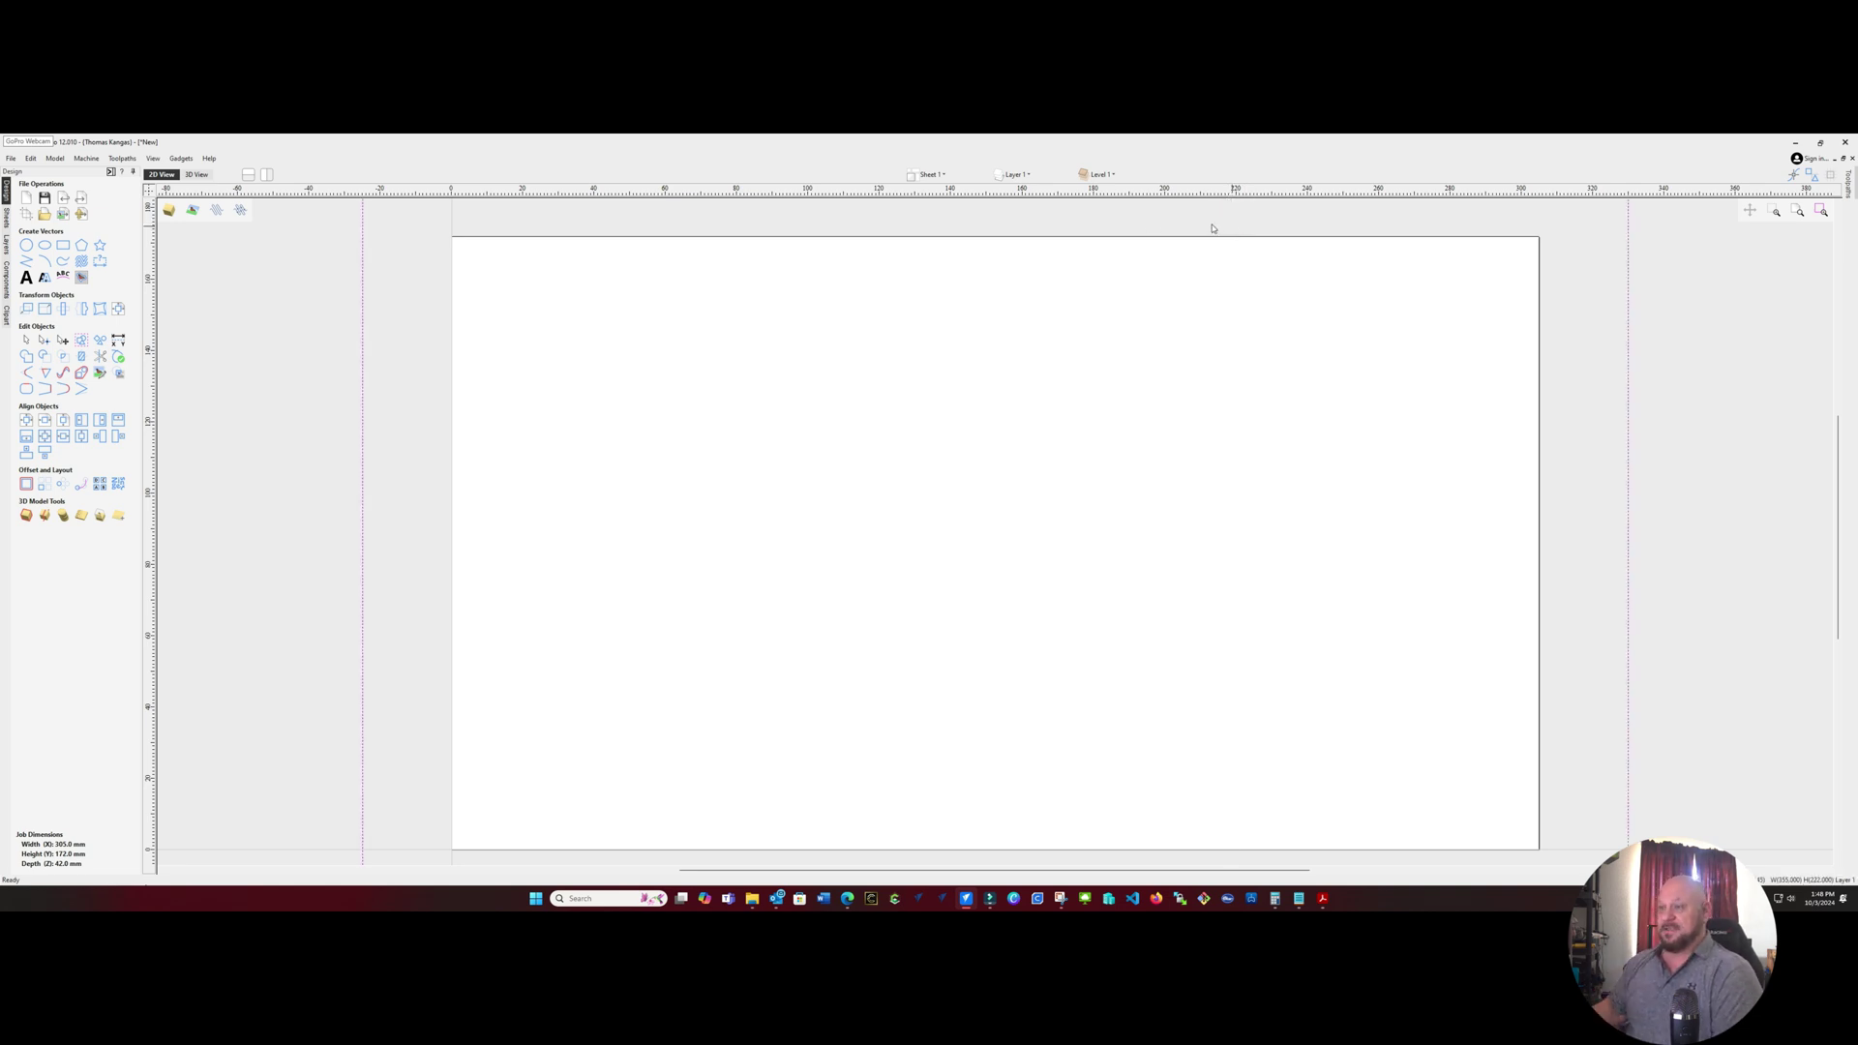
scroll(1060, 327, "down", 2)
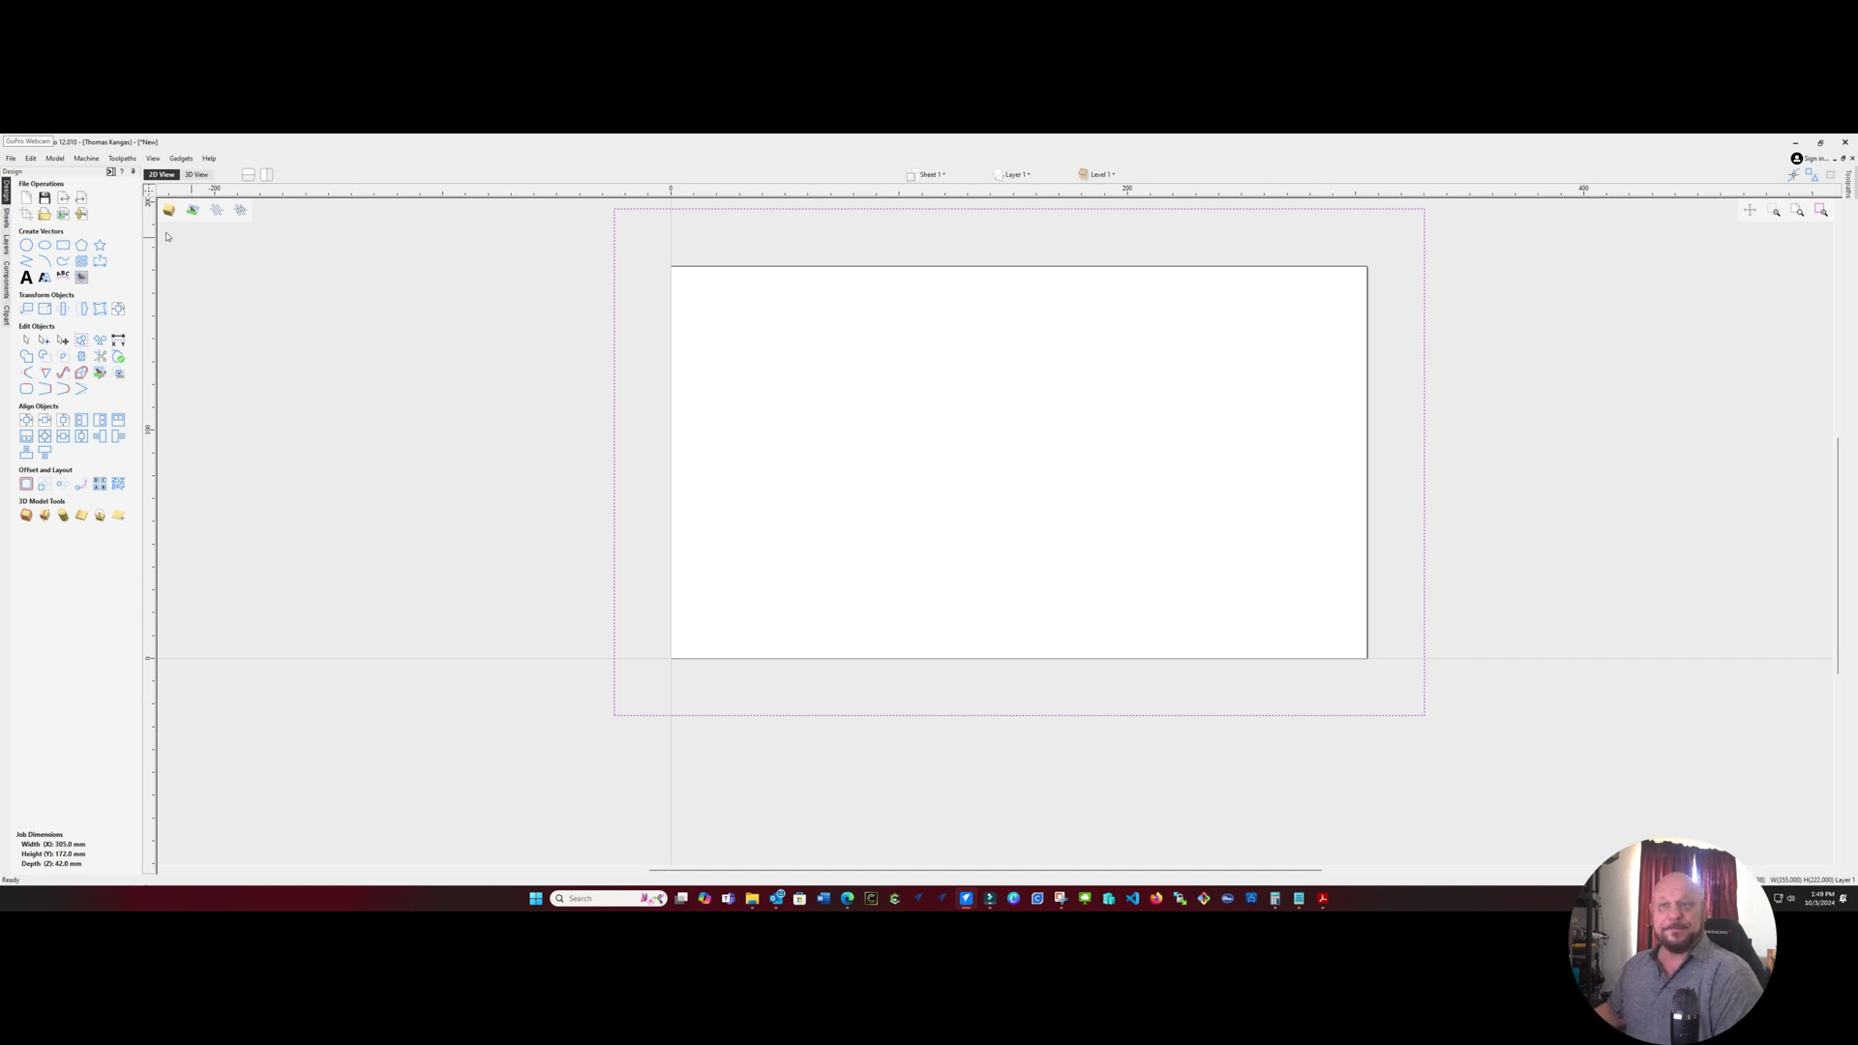
Set up a raster pocket toolpath from 0.0 to 0.5 depth with the 1 1/2" surfacing end mill
left_click(109, 174)
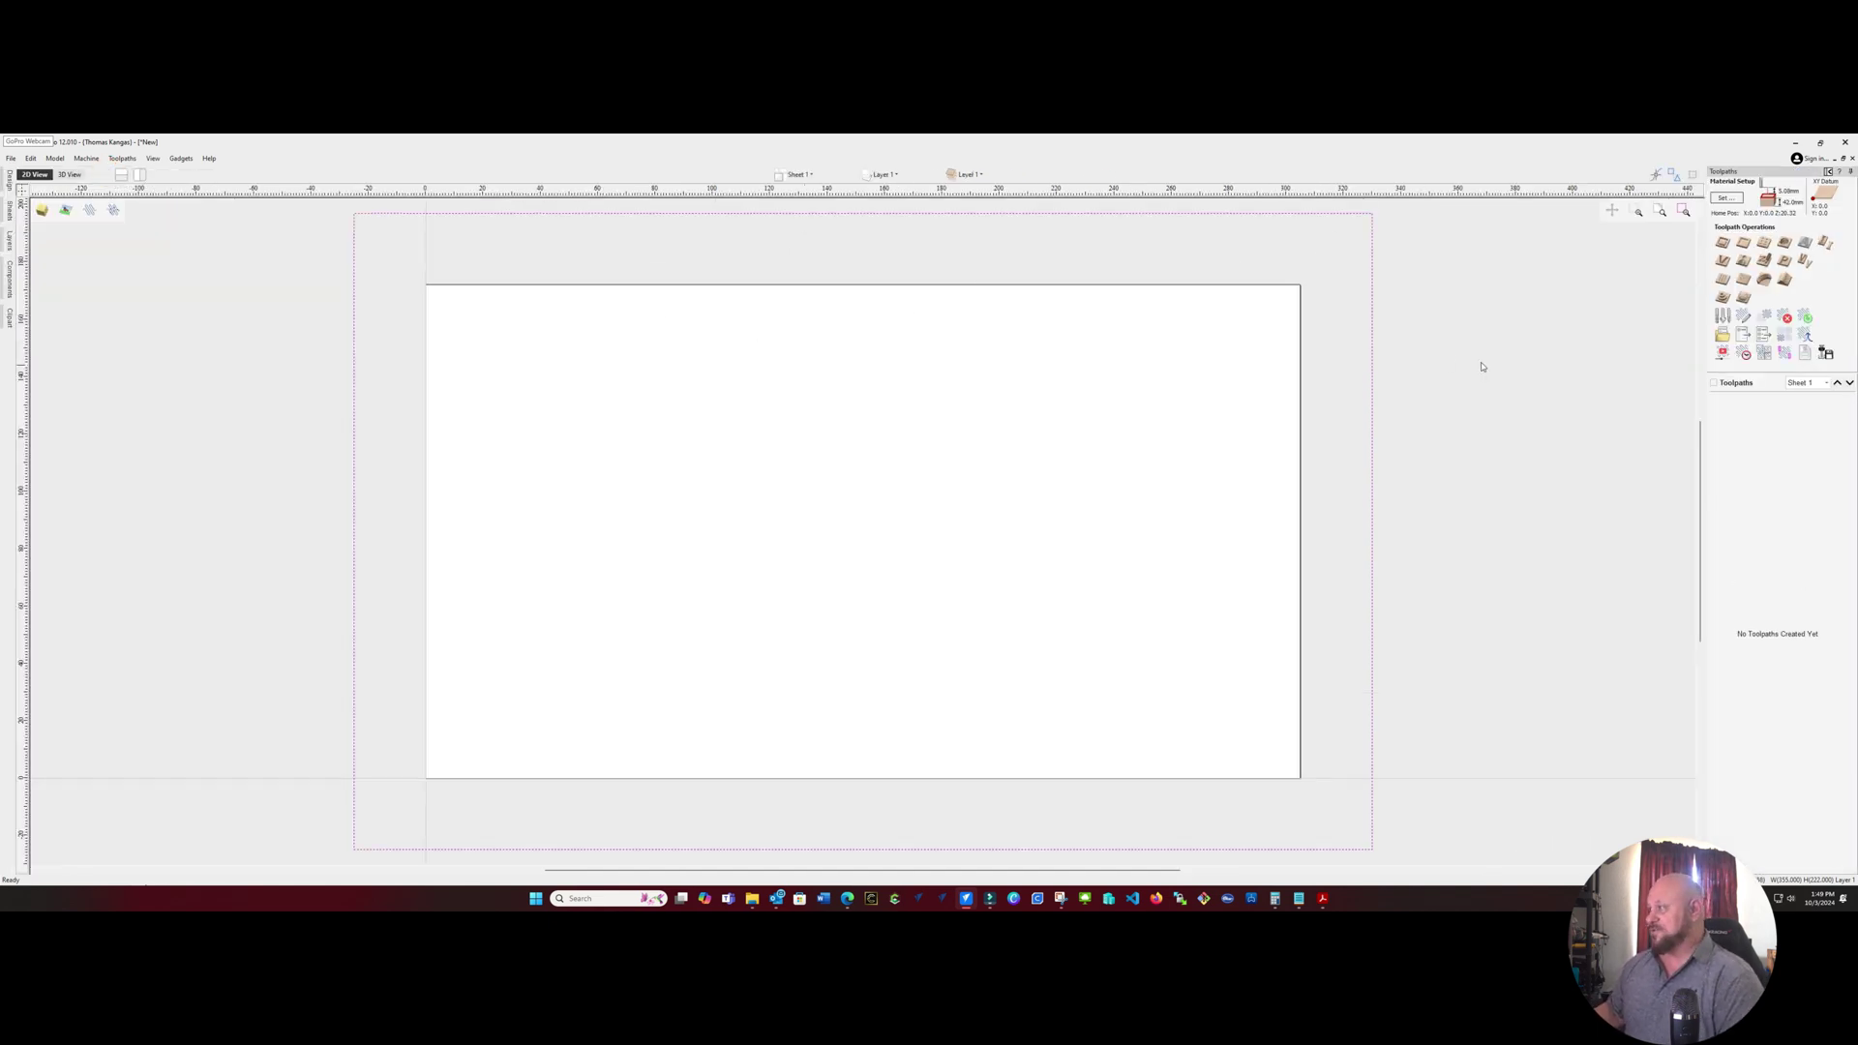
left_click(1745, 245)
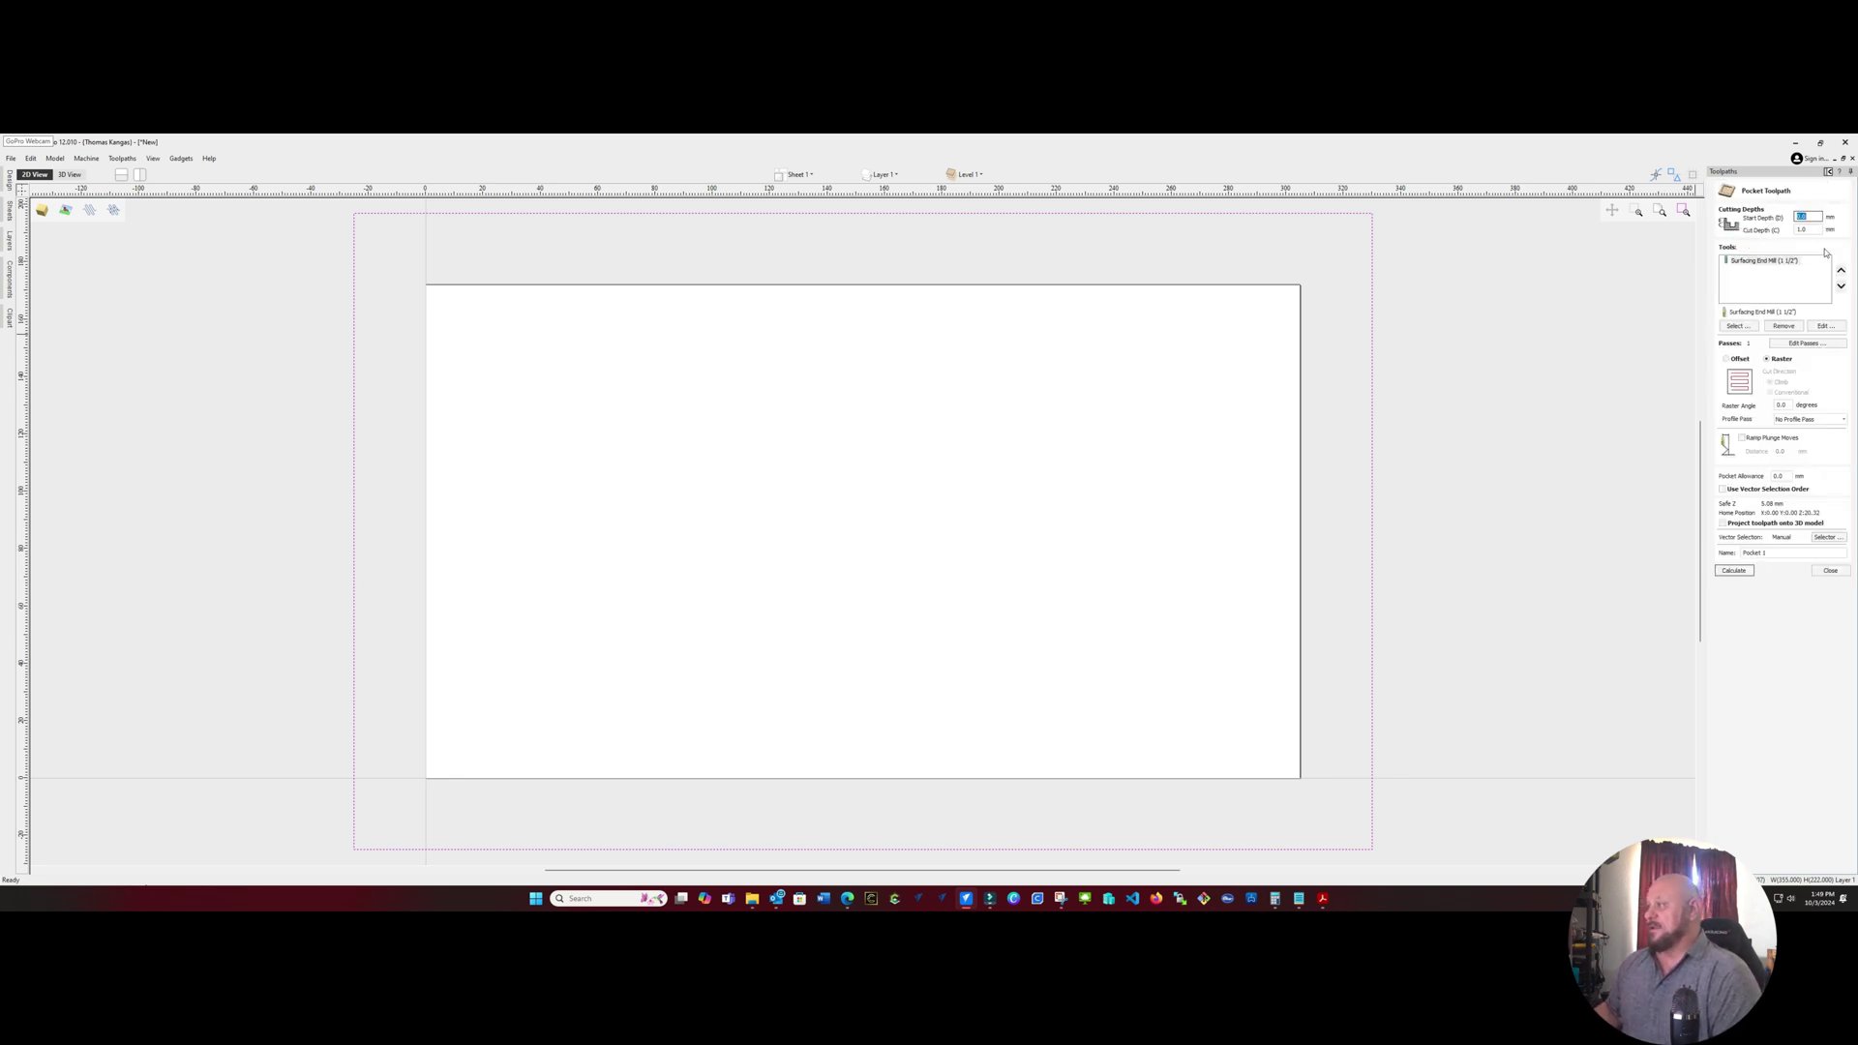
double_click(1802, 230)
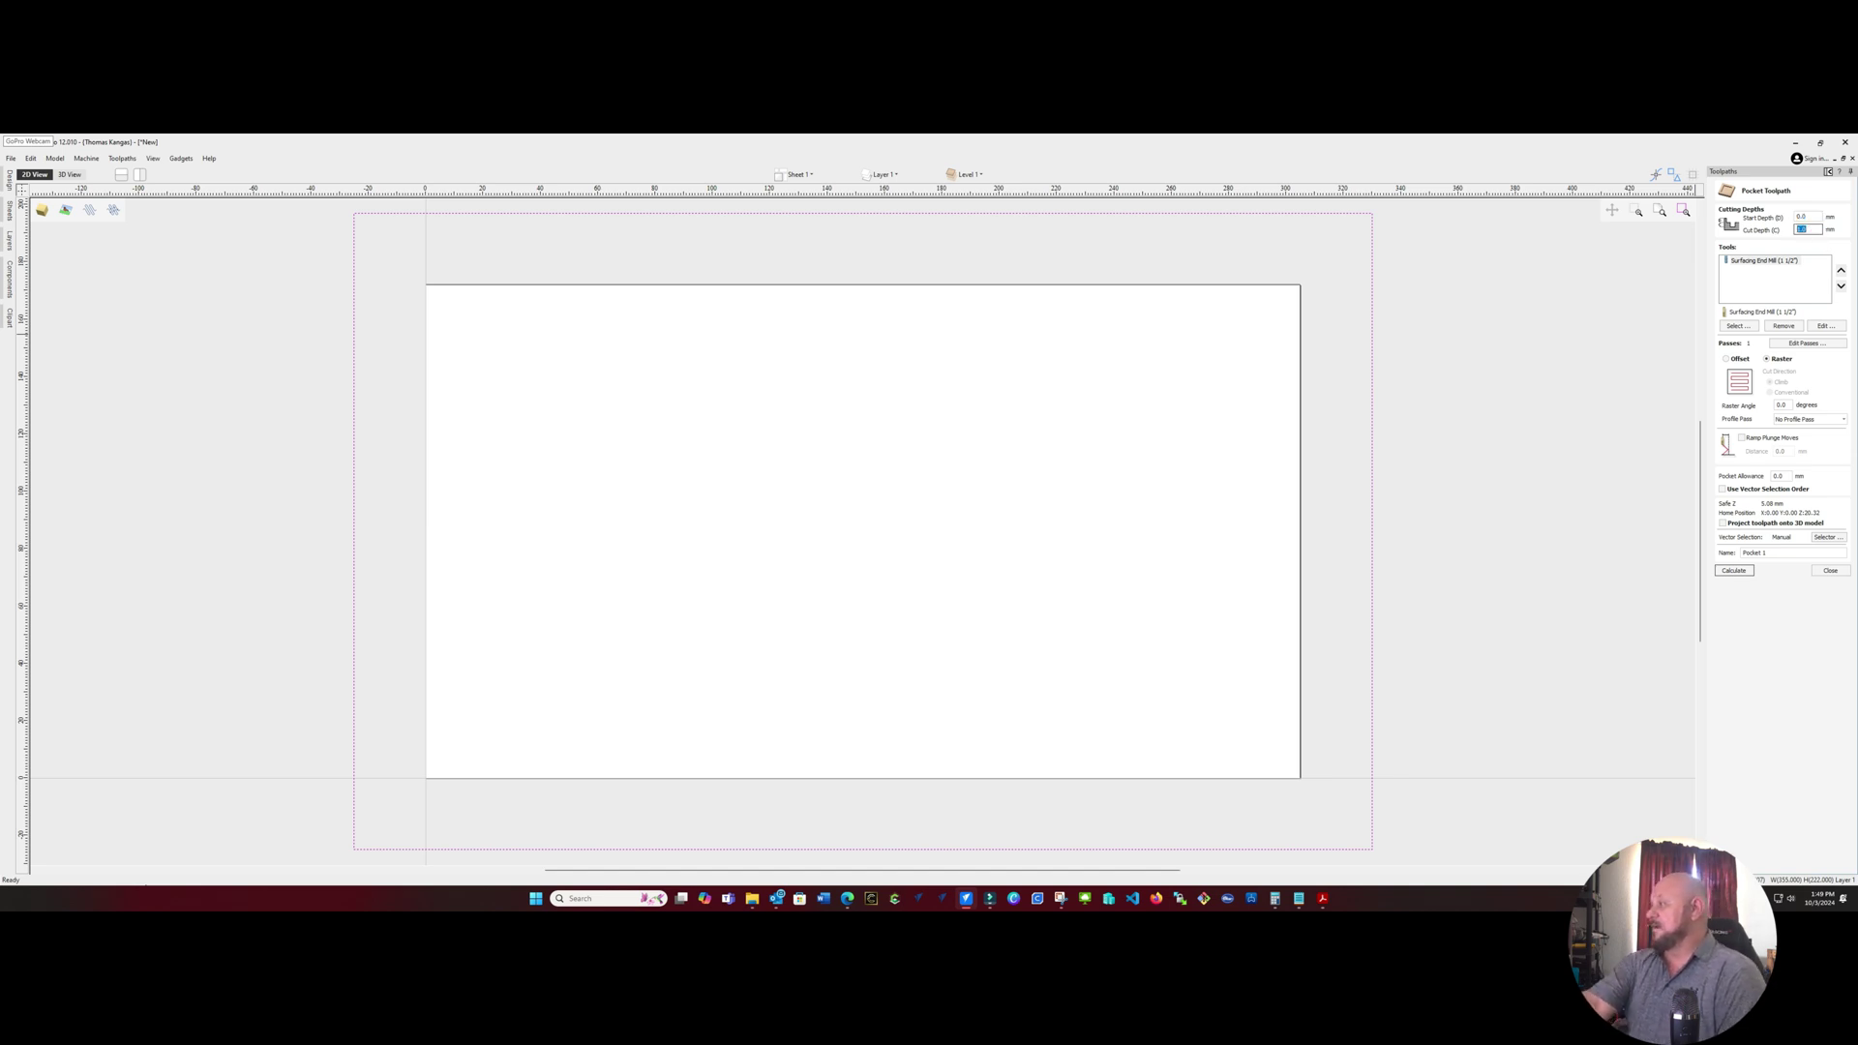
type("1")
key("Tab")
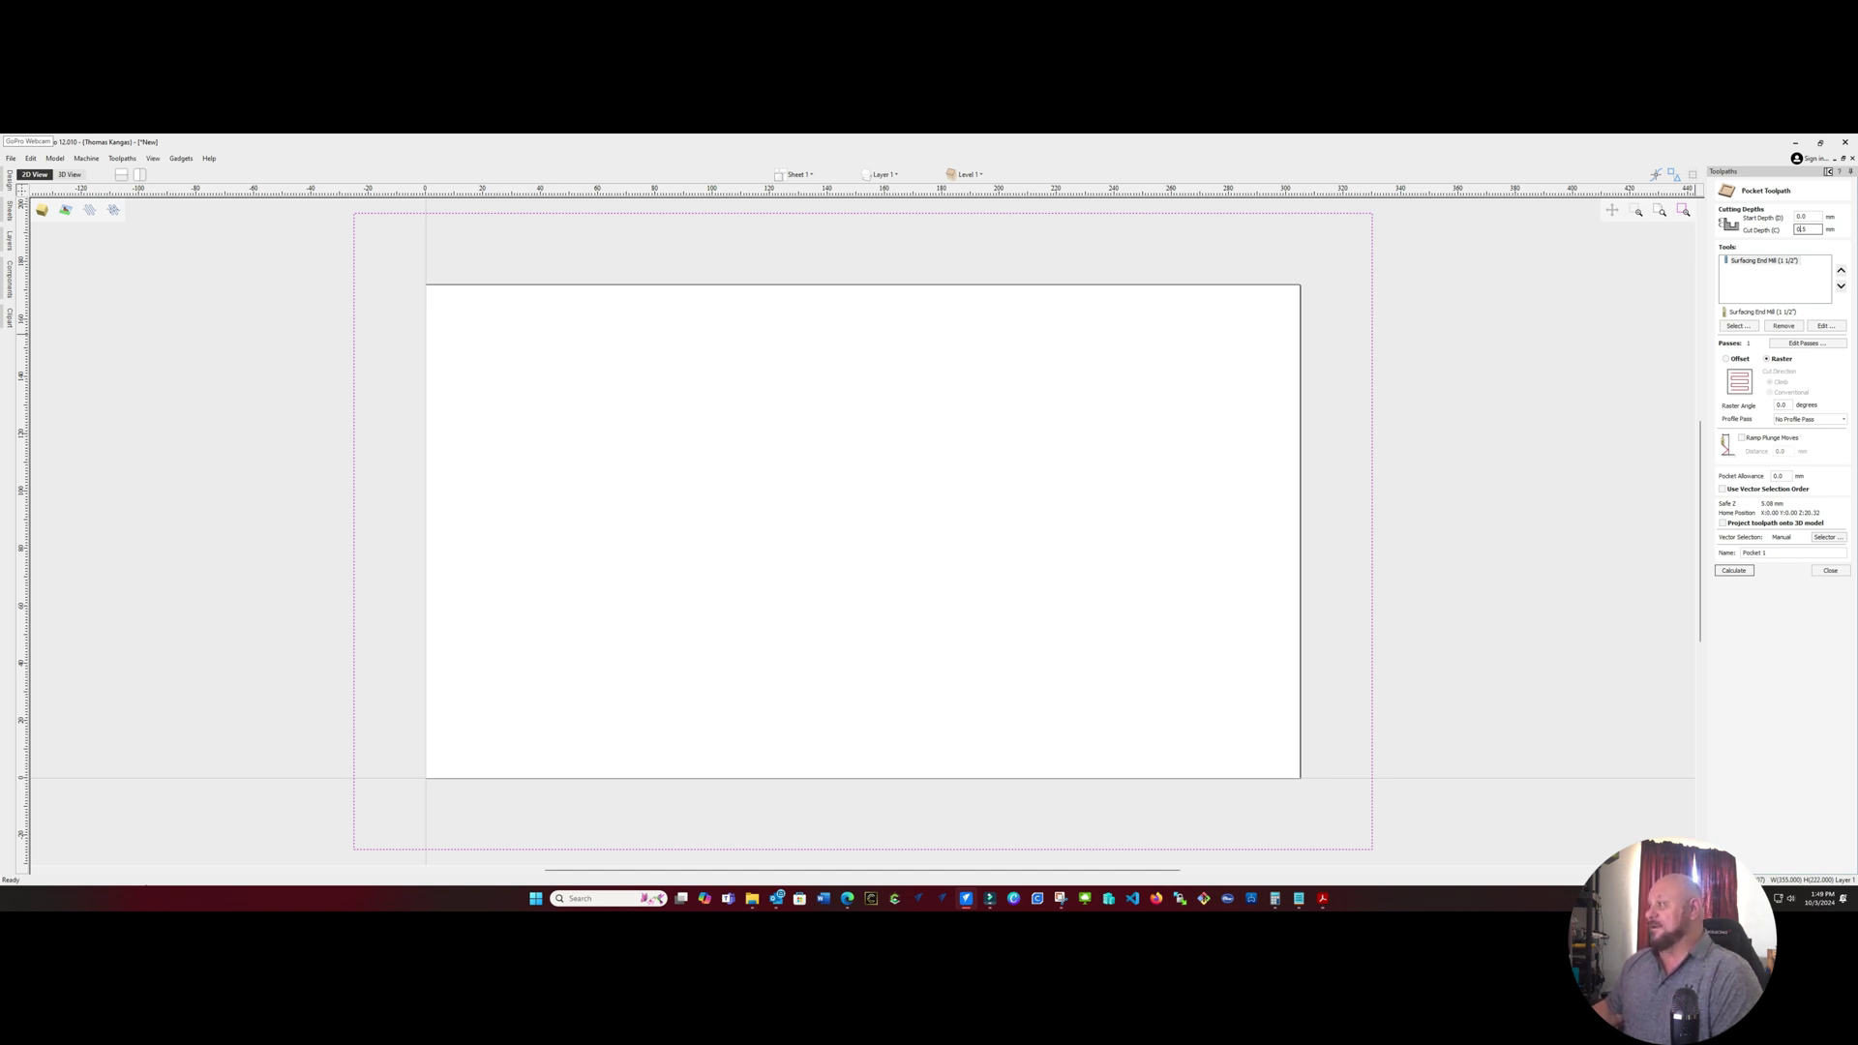
left_click(1784, 268)
left_click(1817, 229)
left_click(1793, 267)
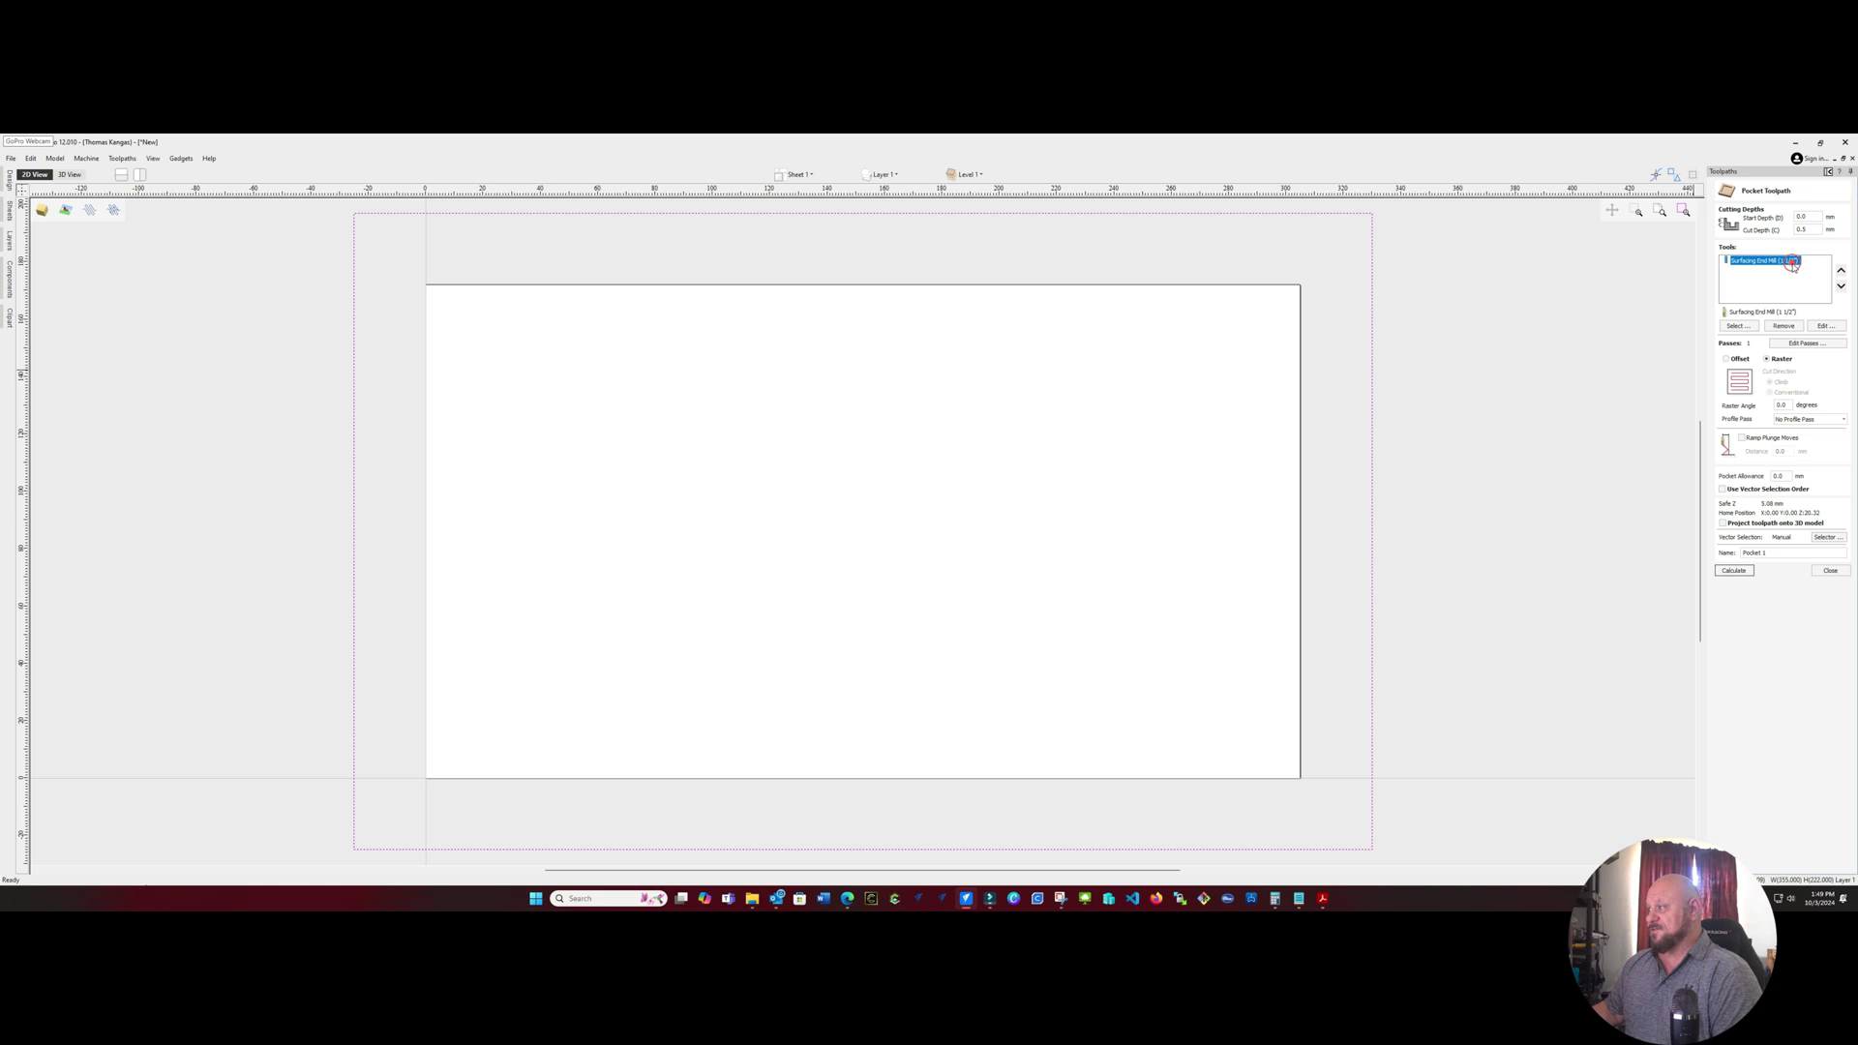
Change the surfacing end mill's spindle speed to 18000 and accept the tool settings
left_click(1822, 325)
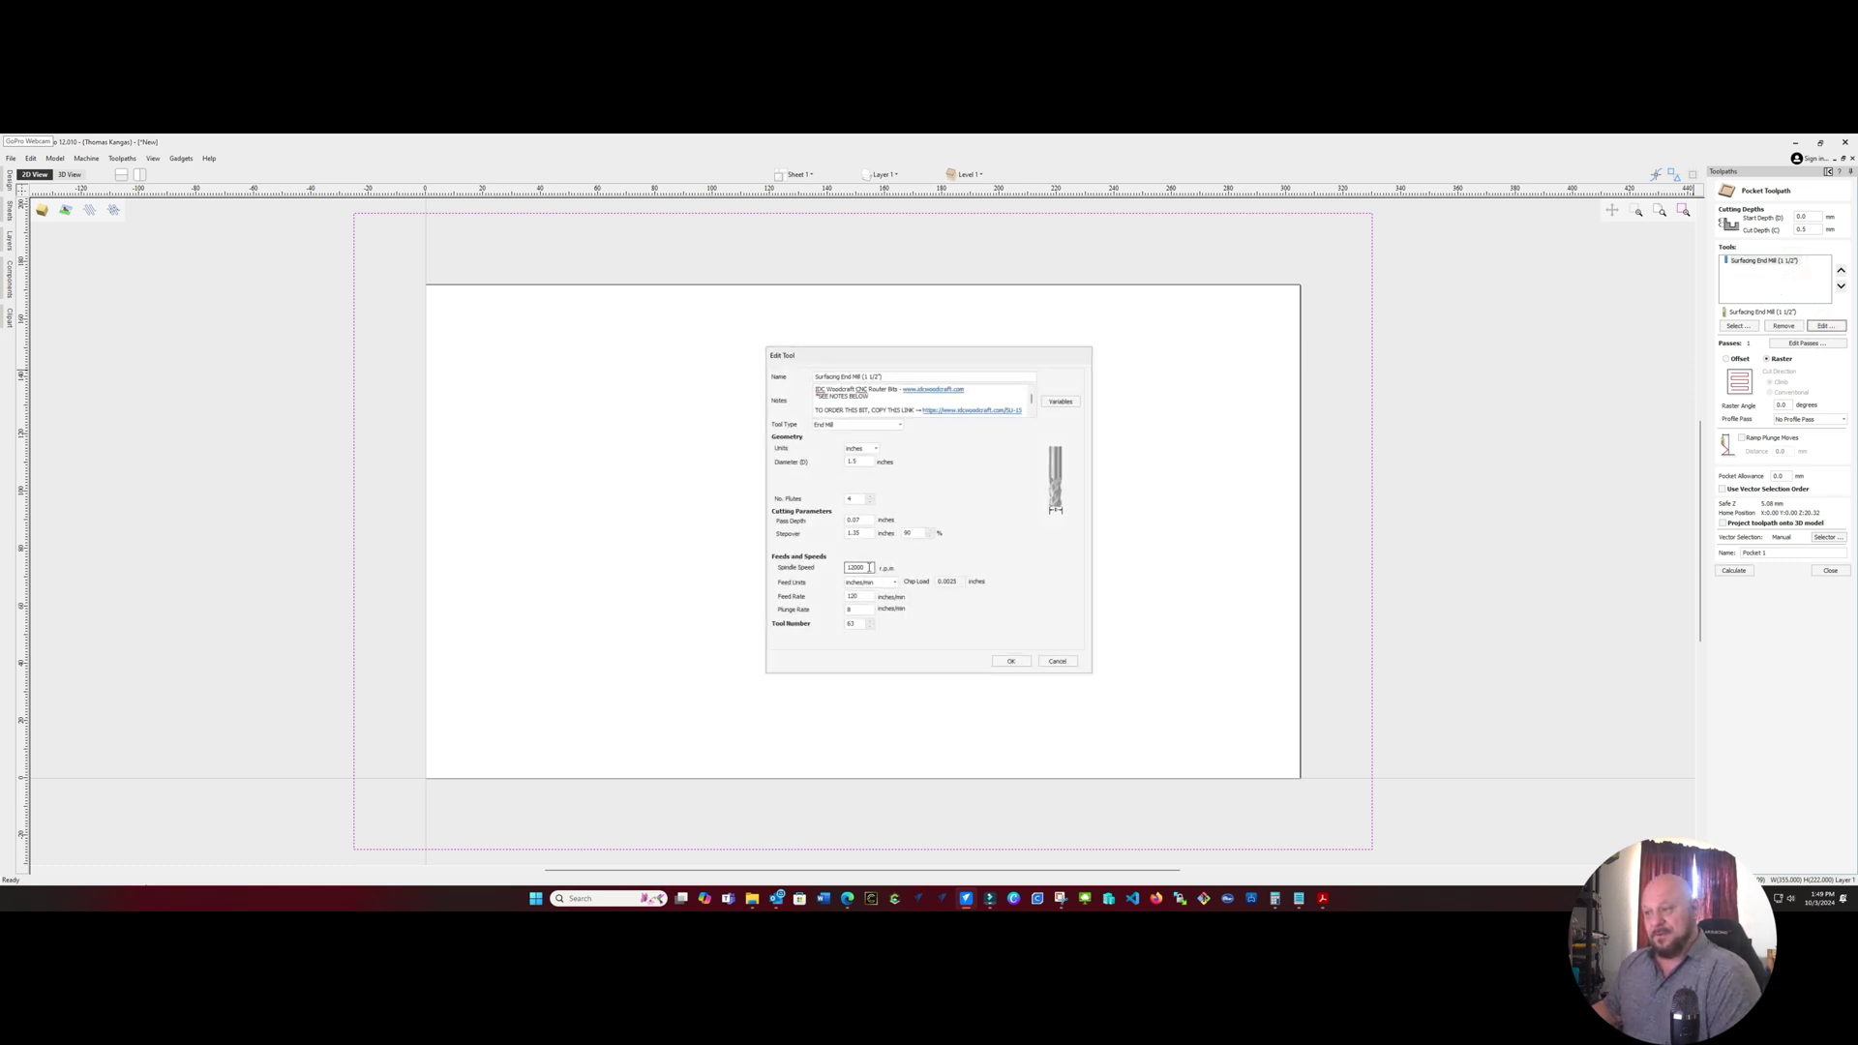
double_click(869, 567)
type("18000")
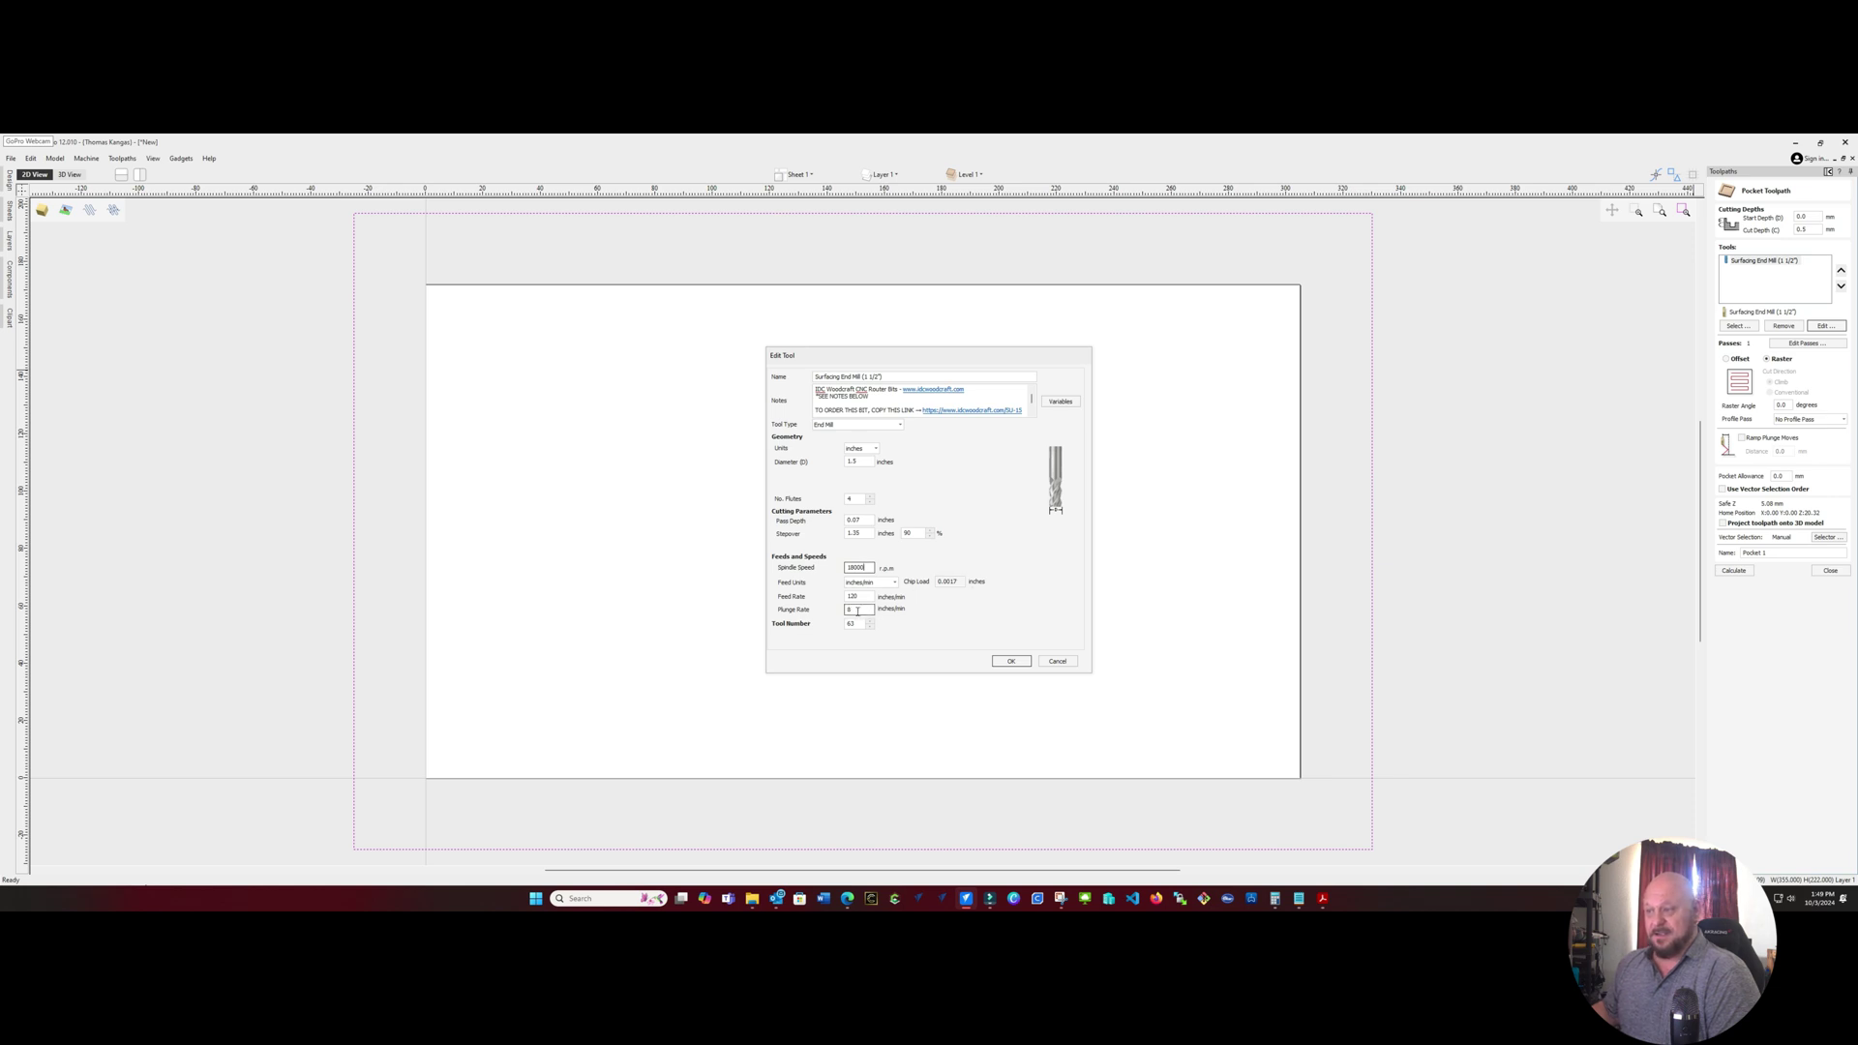
left_click(856, 611)
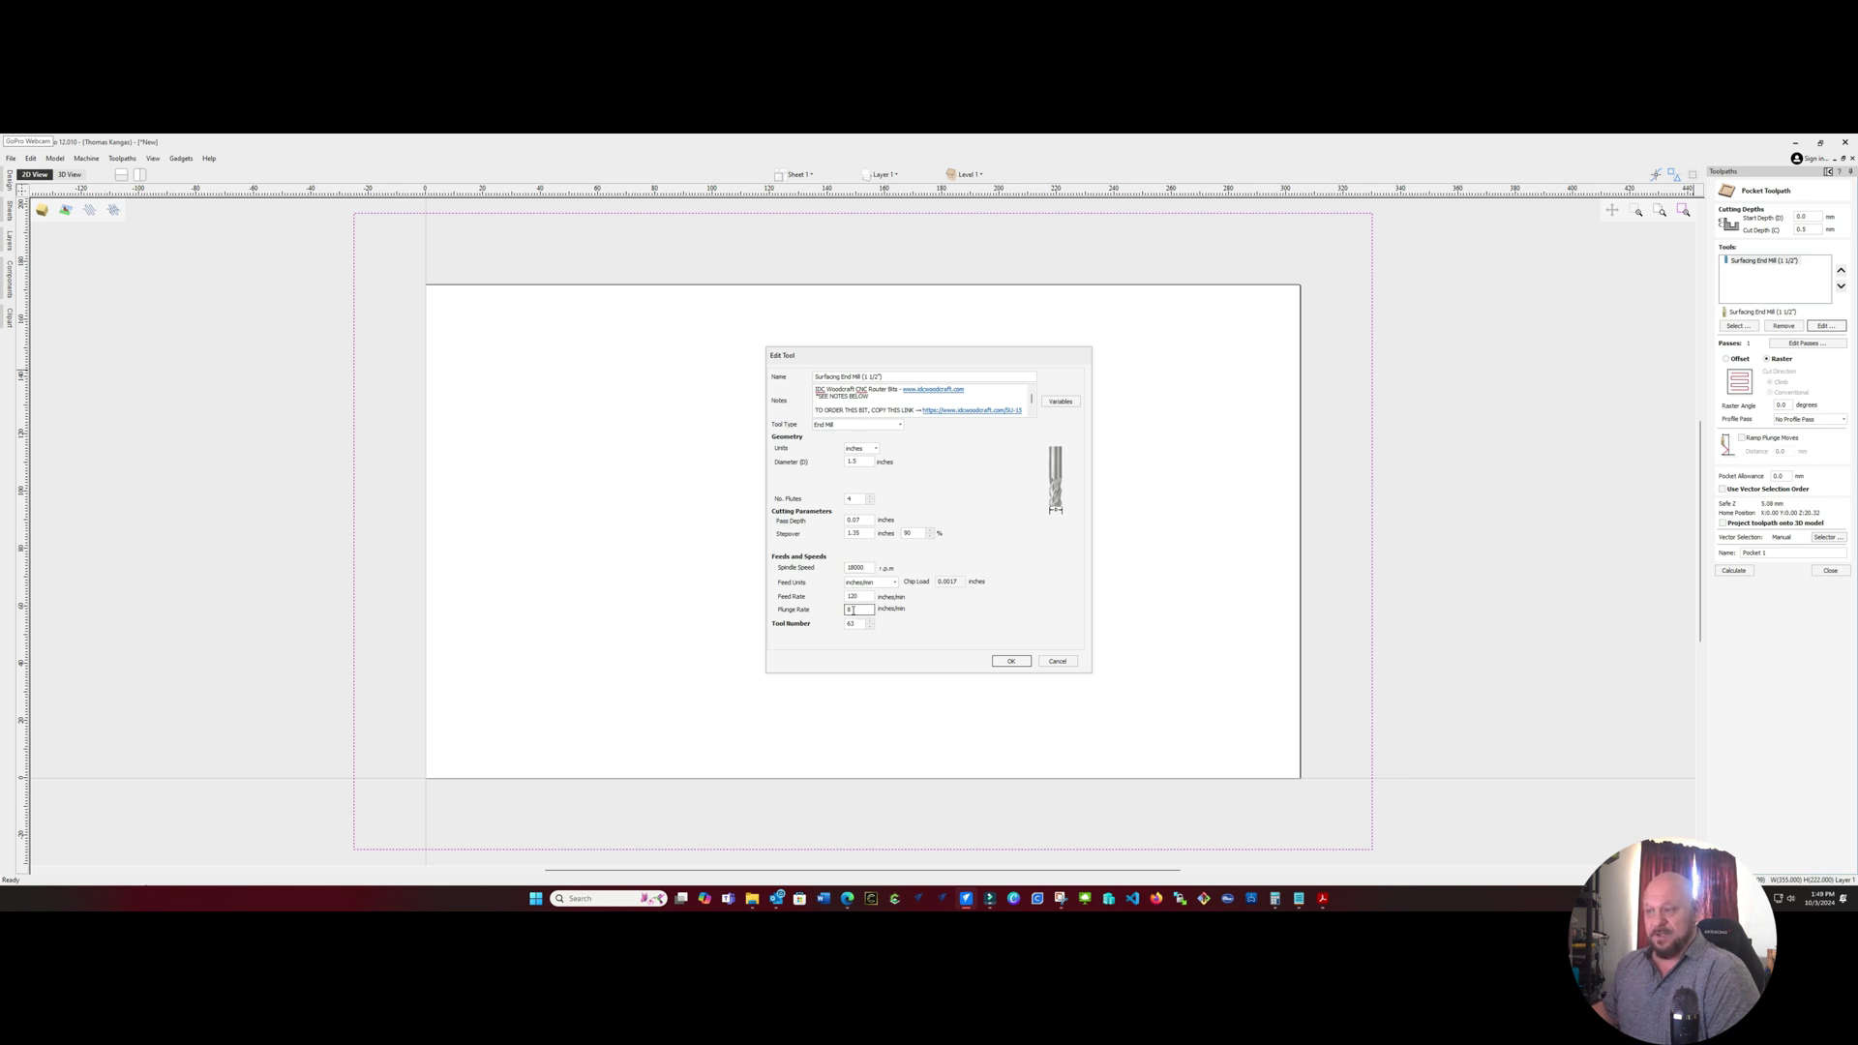
left_click(1013, 661)
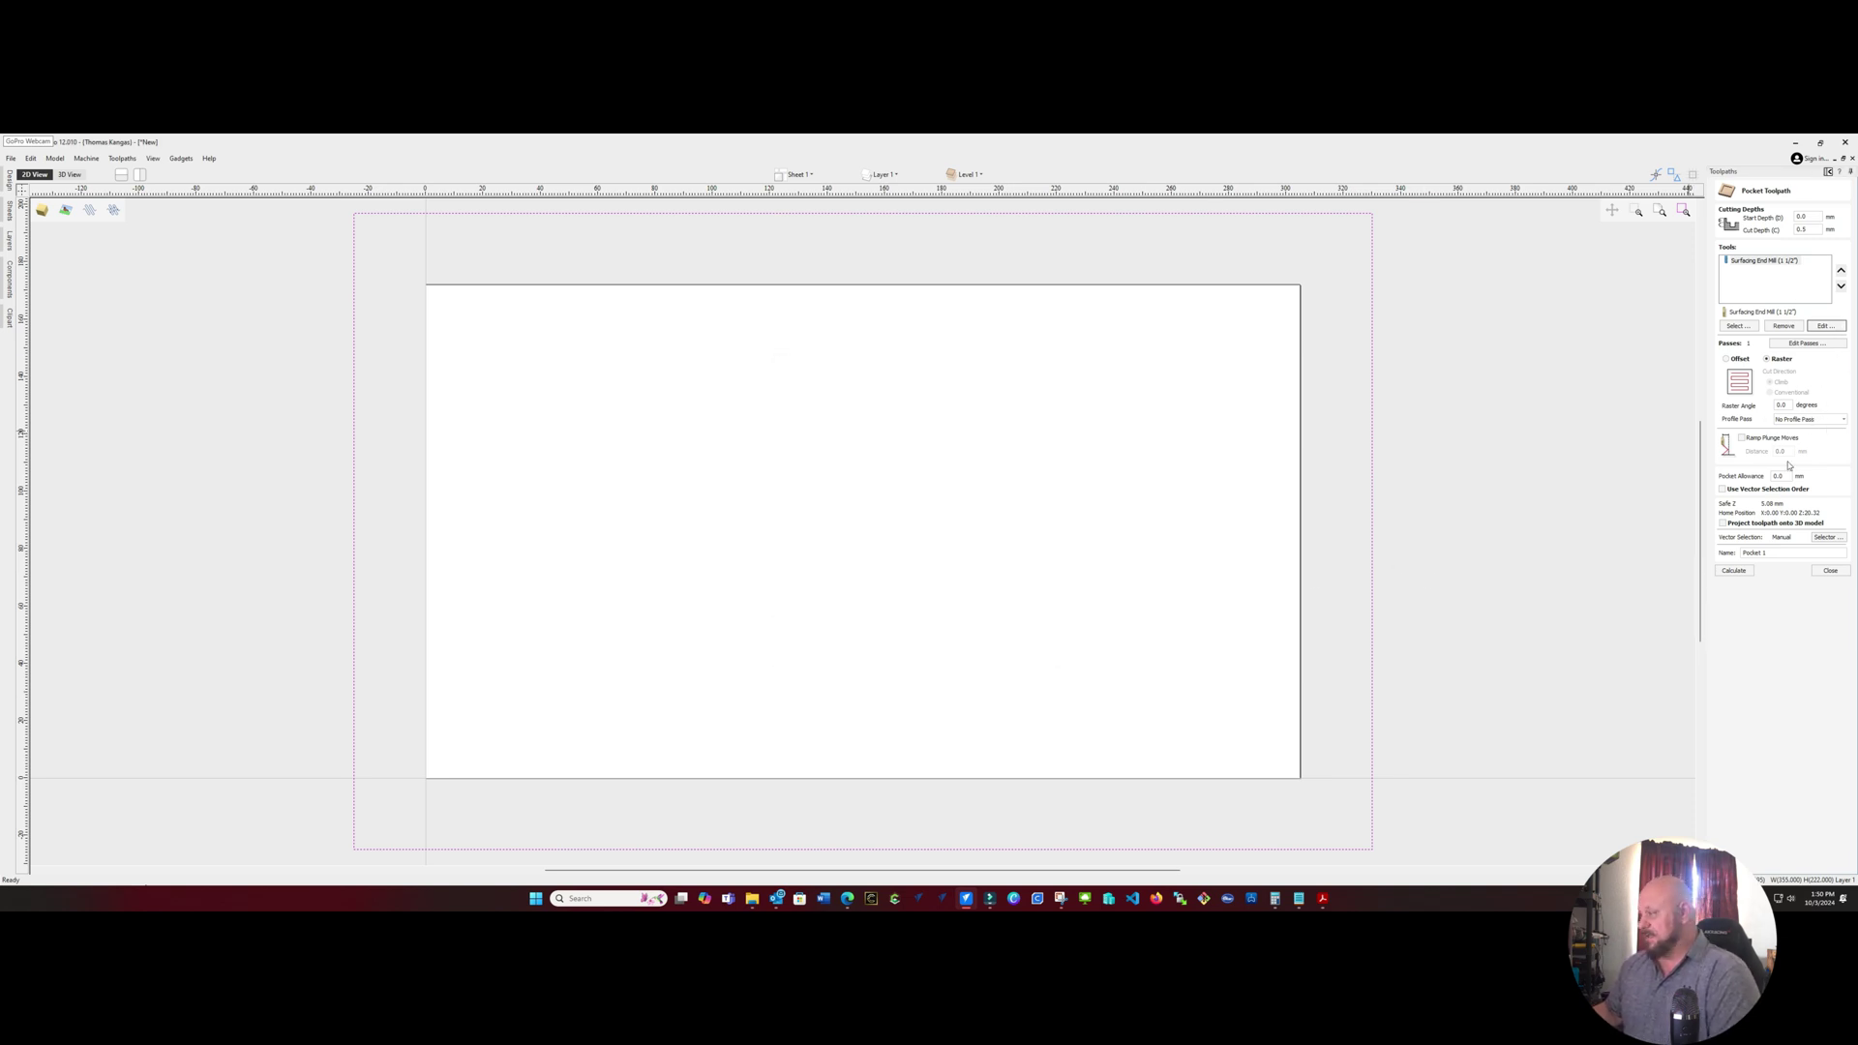
Rename the pocket toolpath from 'Pocket 1' to 'surfacing' and calculate it
left_click(1785, 553)
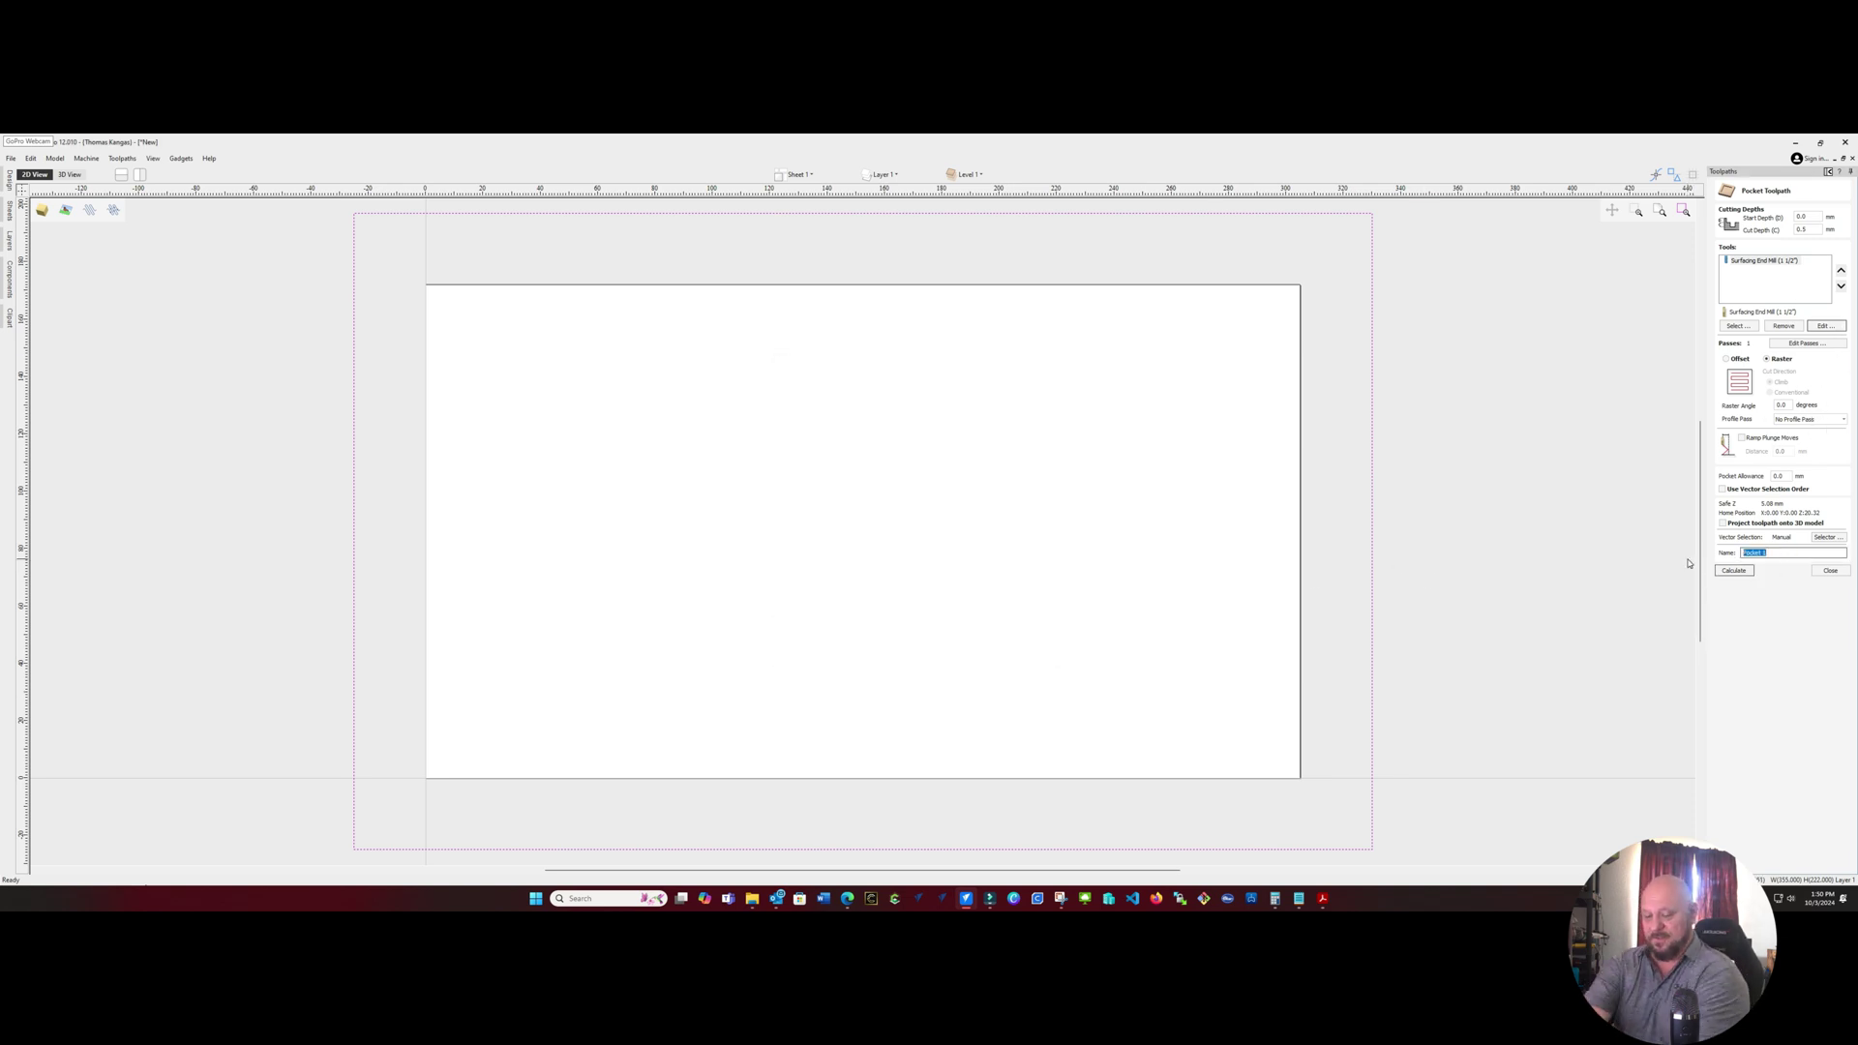
type("surfacing")
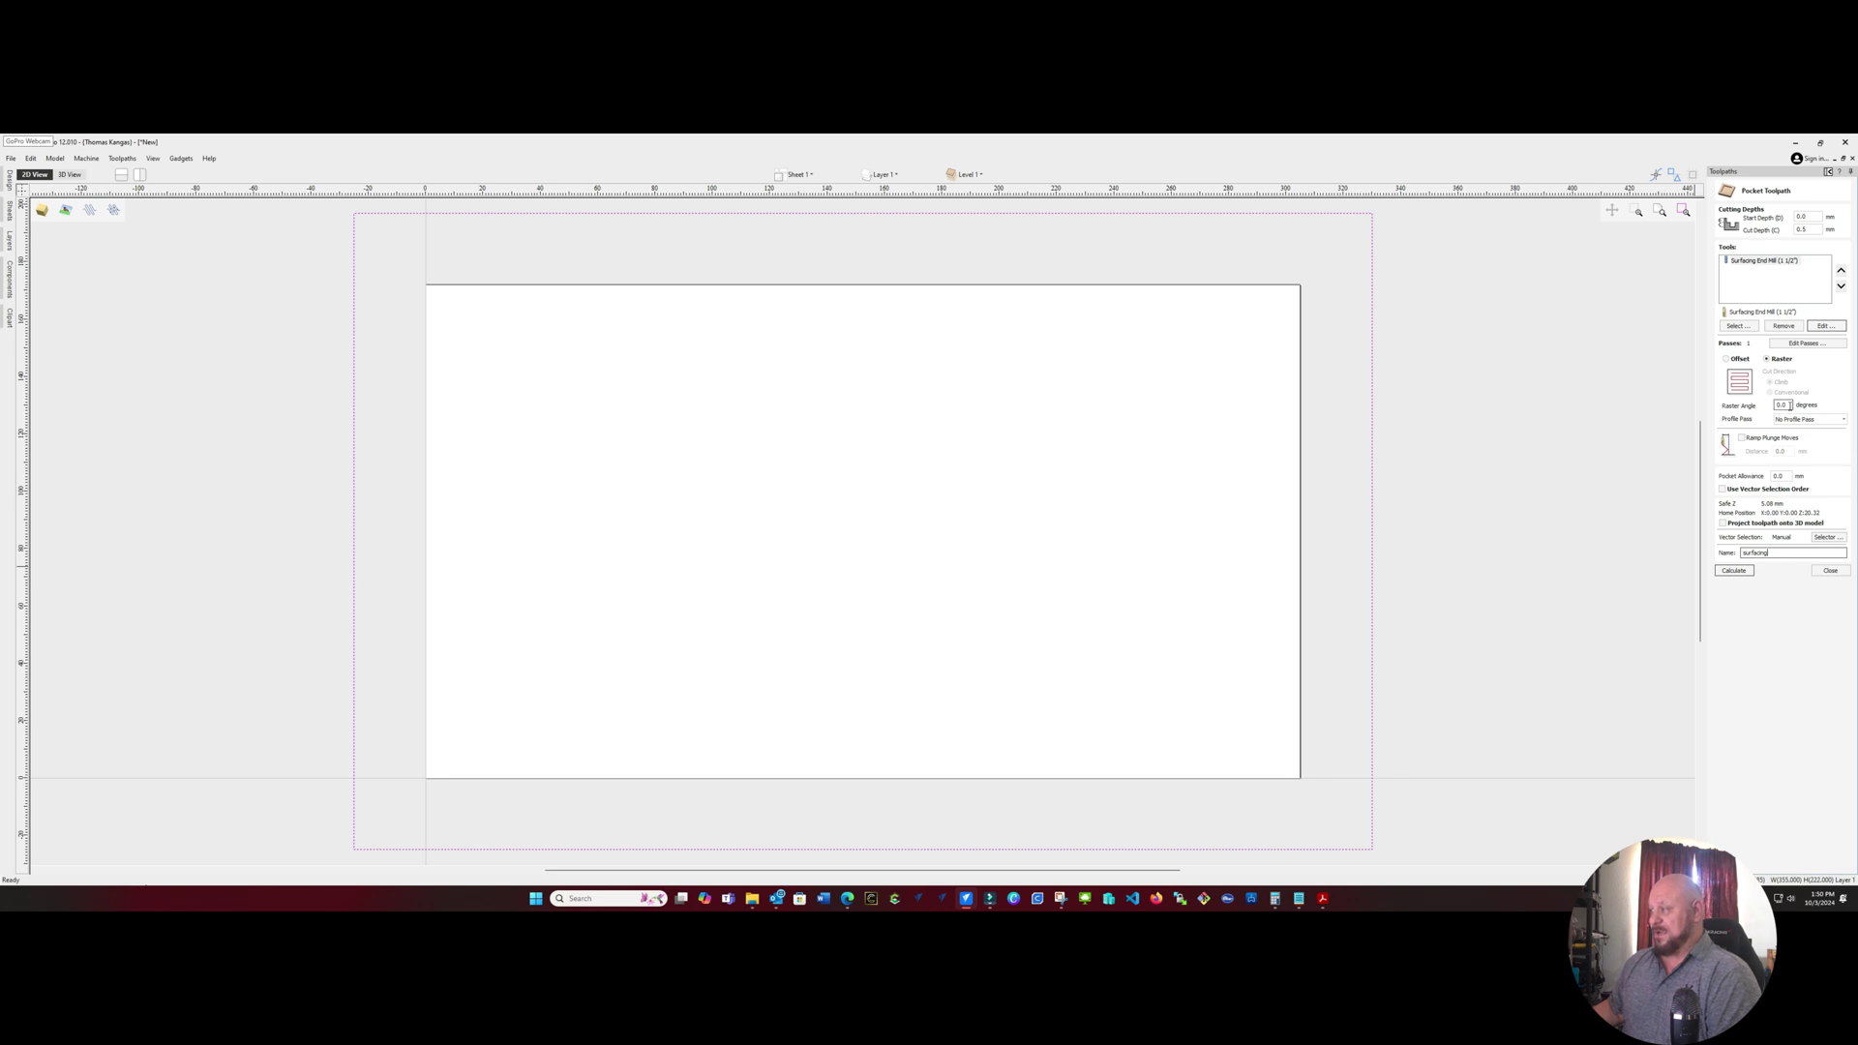
left_click(1733, 570)
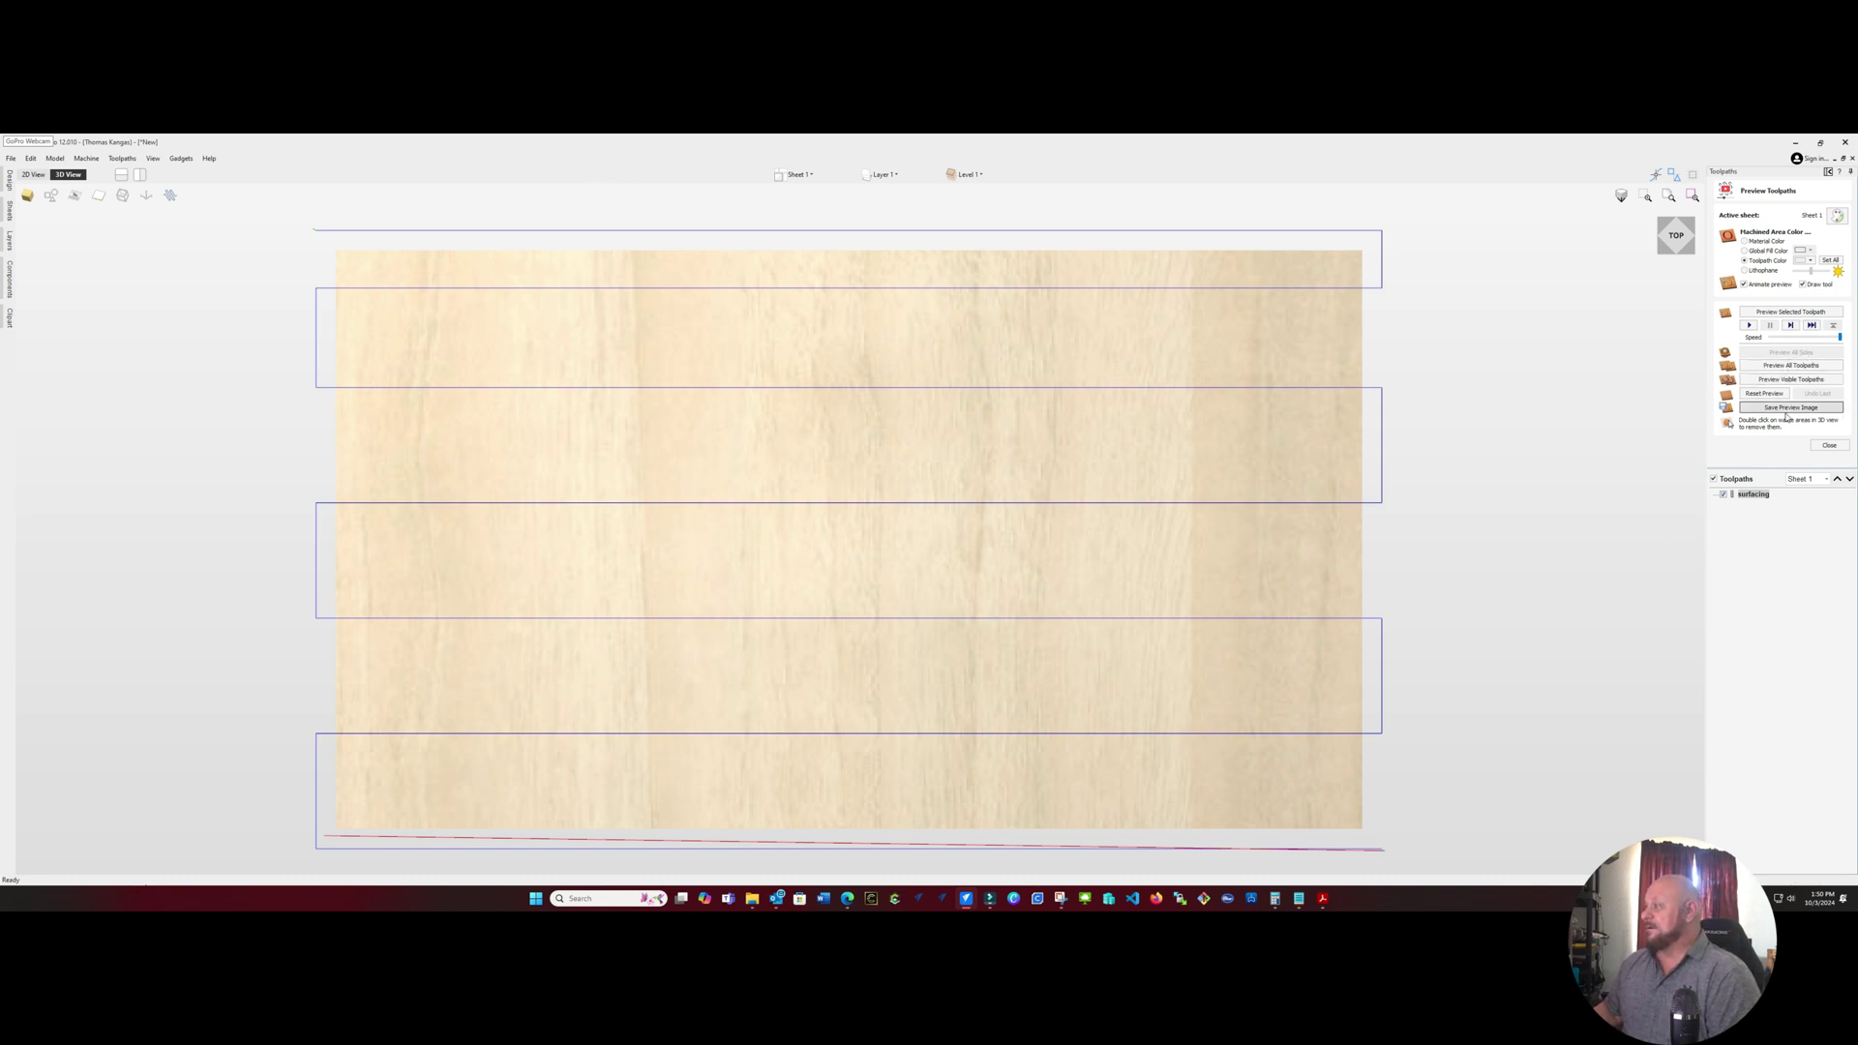
Play the cutting simulation of the surfacing toolpath, then close the preview
left_click(1749, 326)
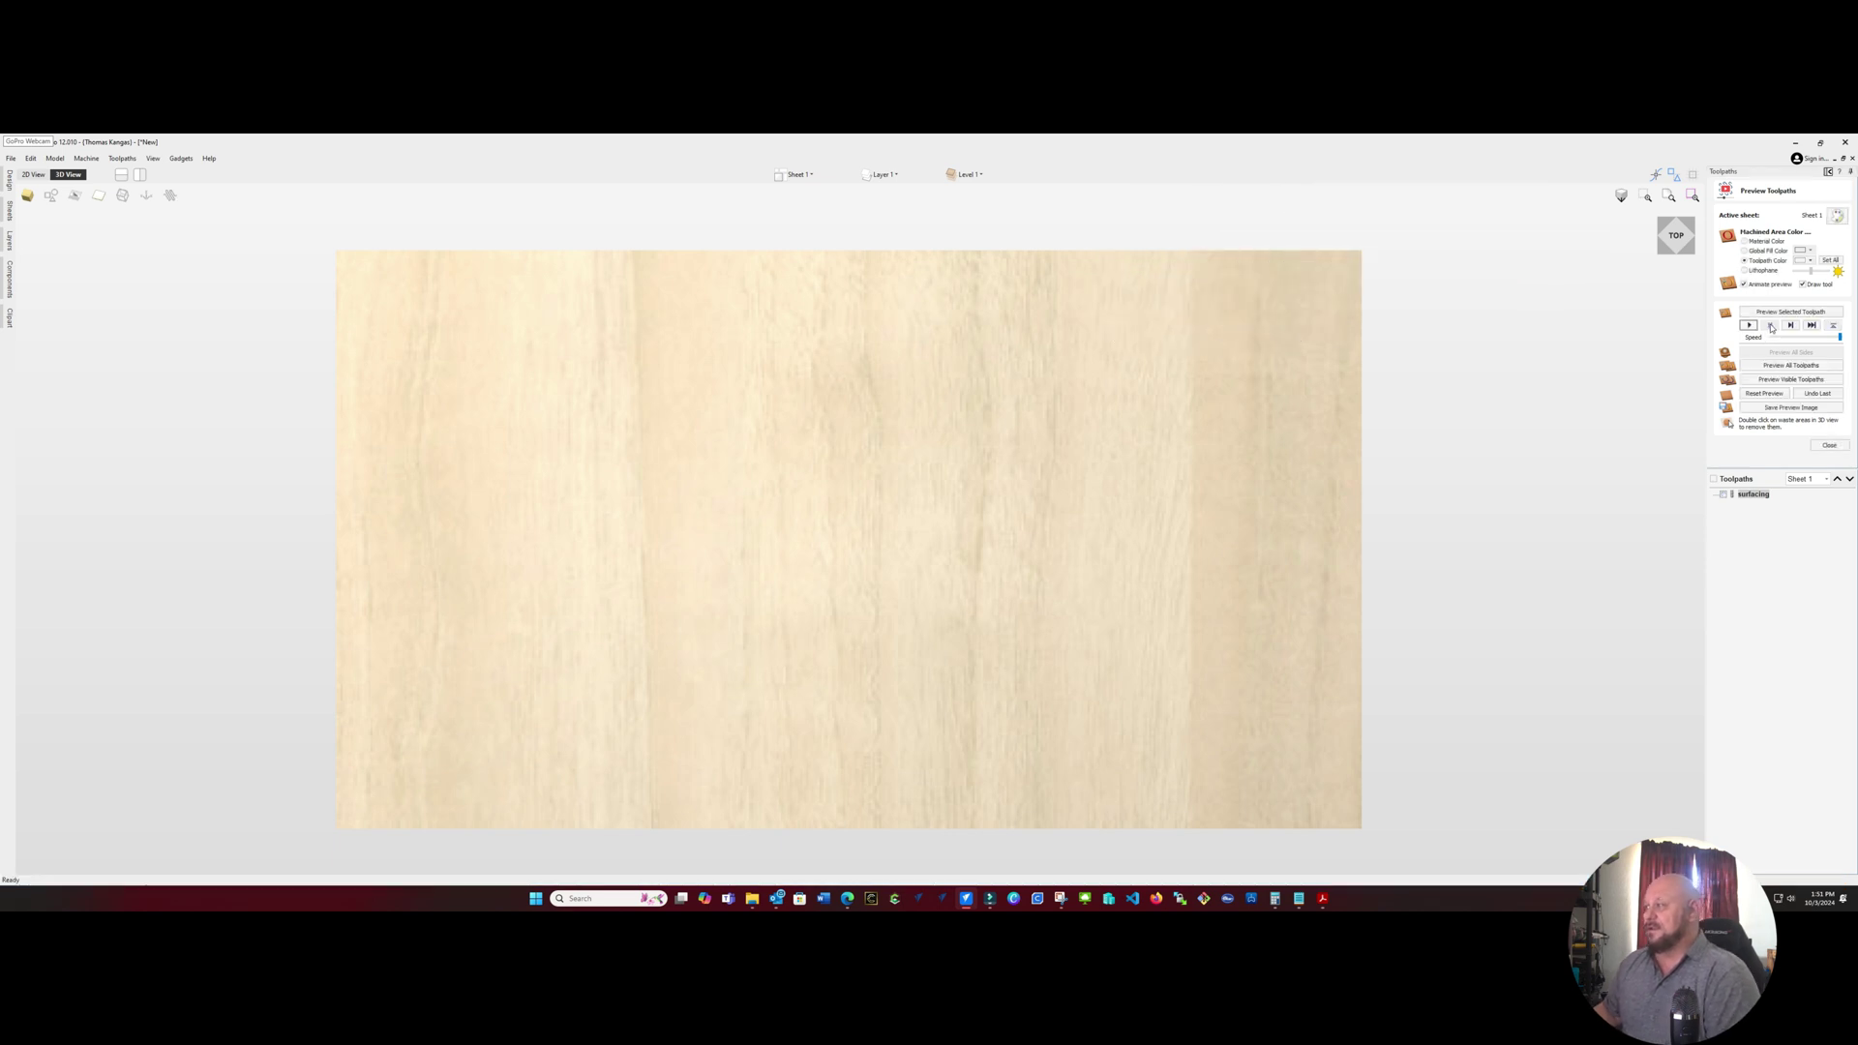
left_click(1829, 446)
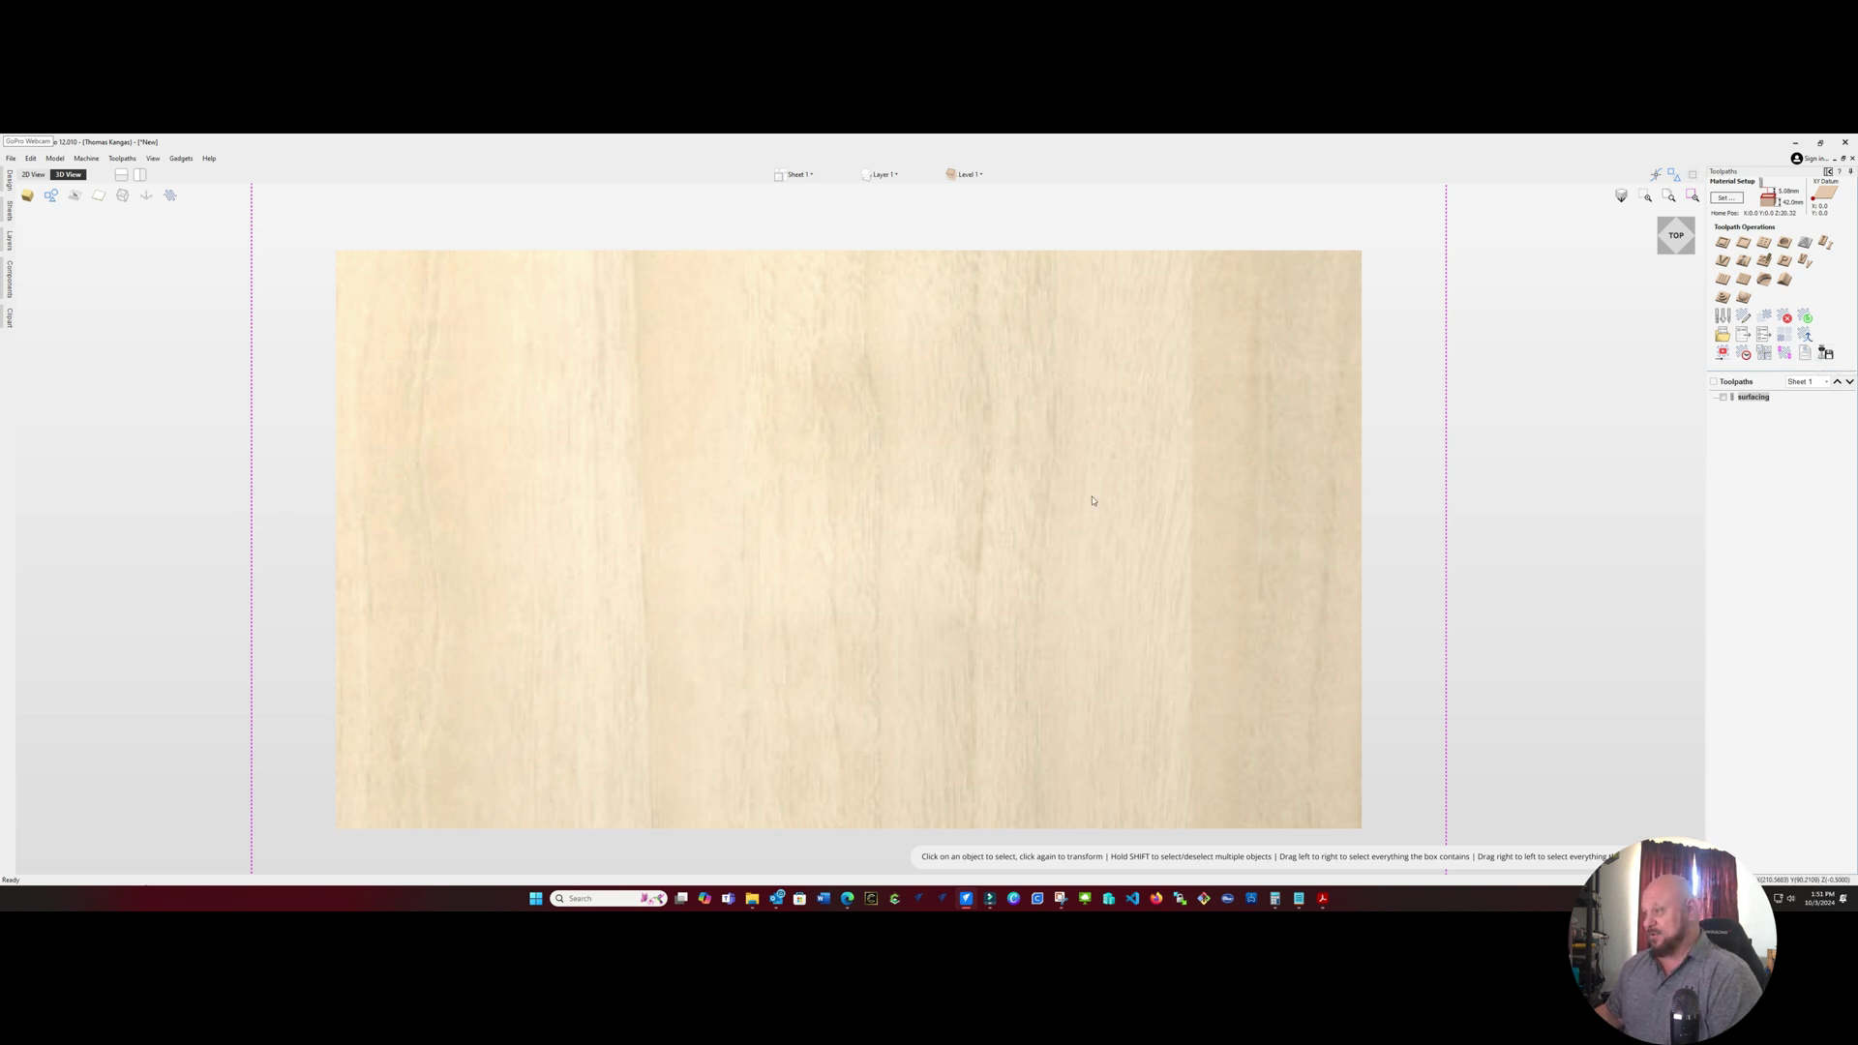
Reopen the surfacing toolpath settings and close them unchanged
double_click(1755, 398)
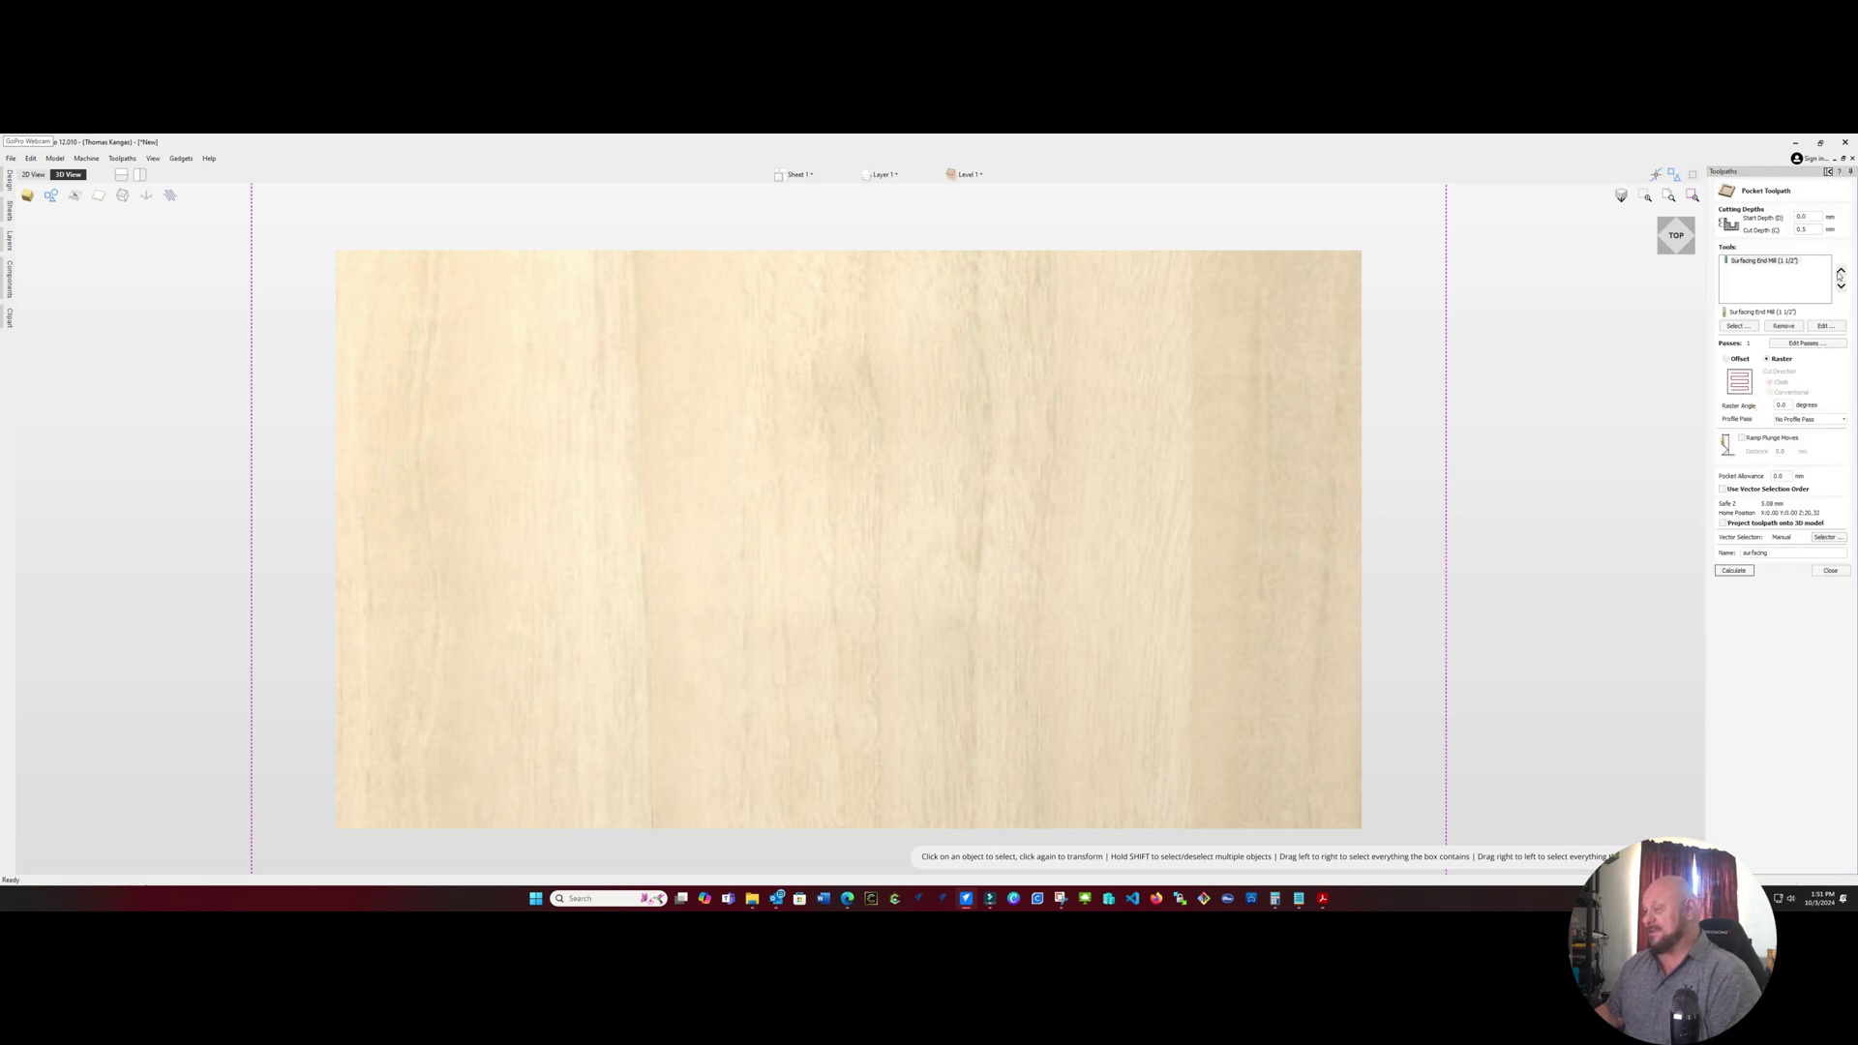
left_click(1830, 570)
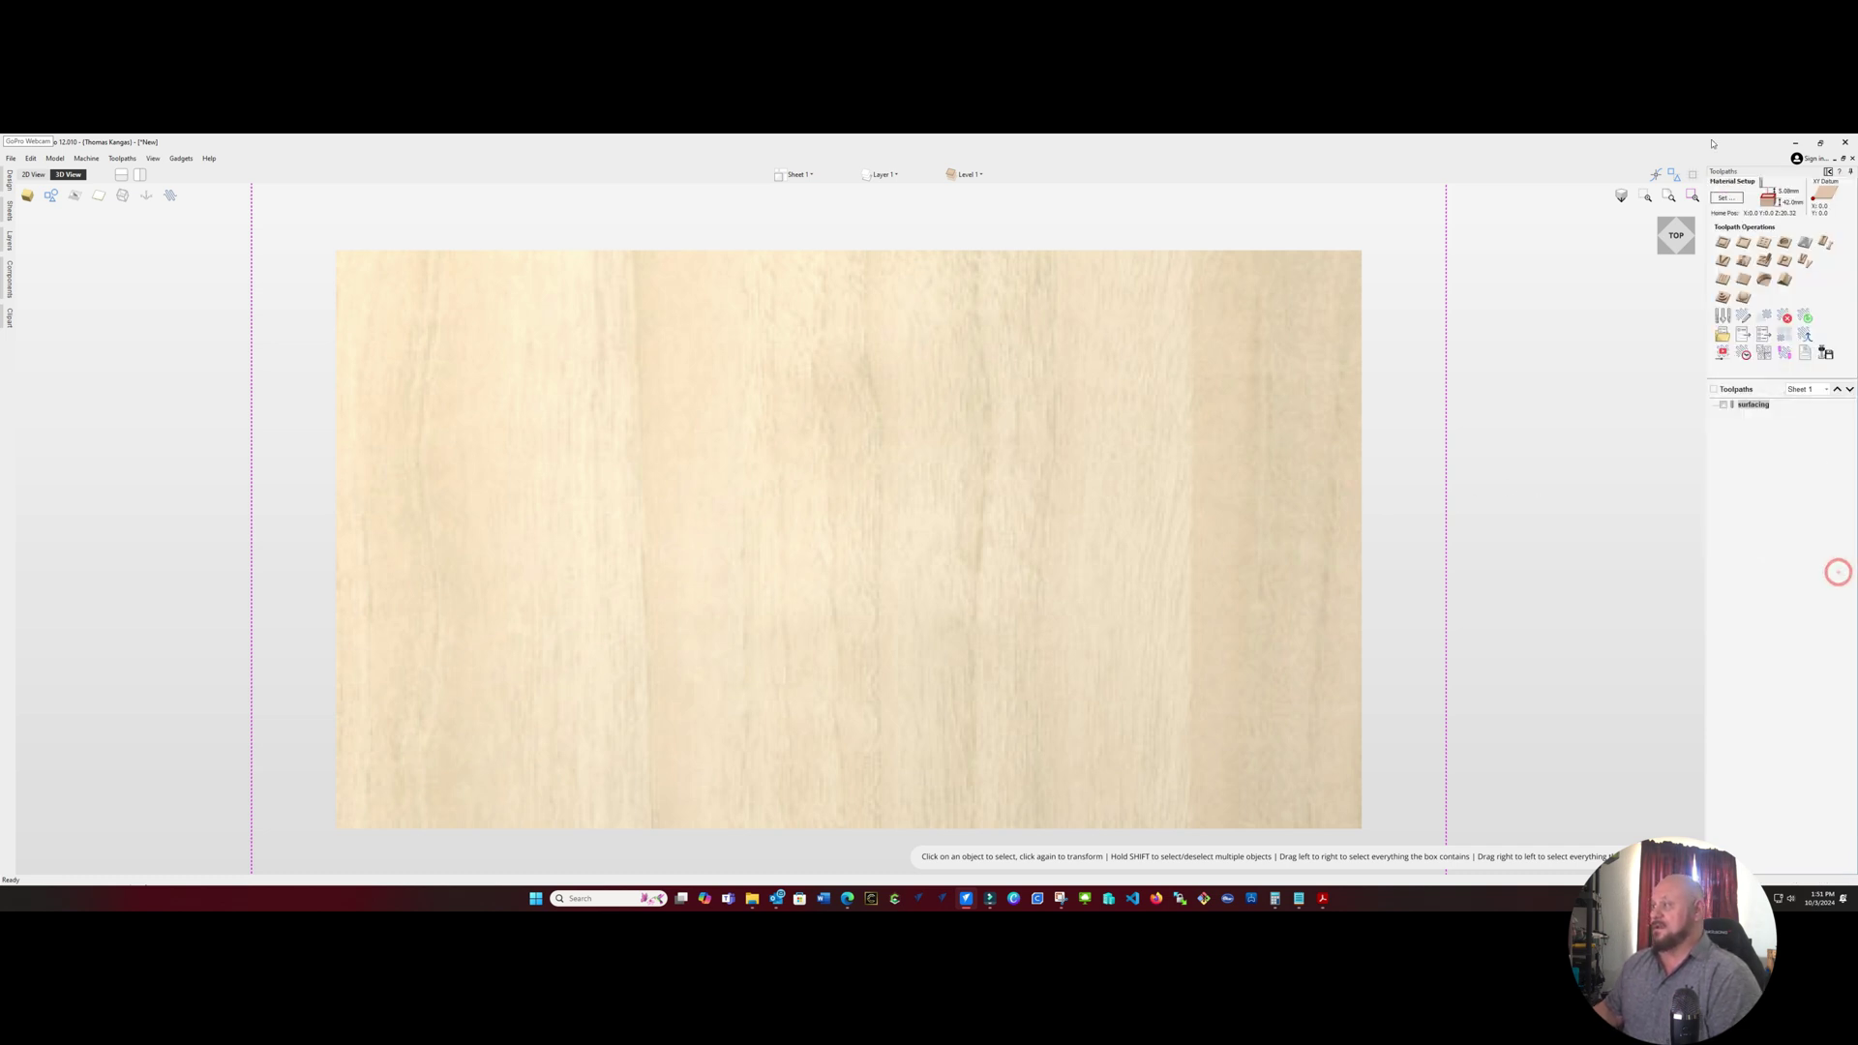
left_click(1827, 172)
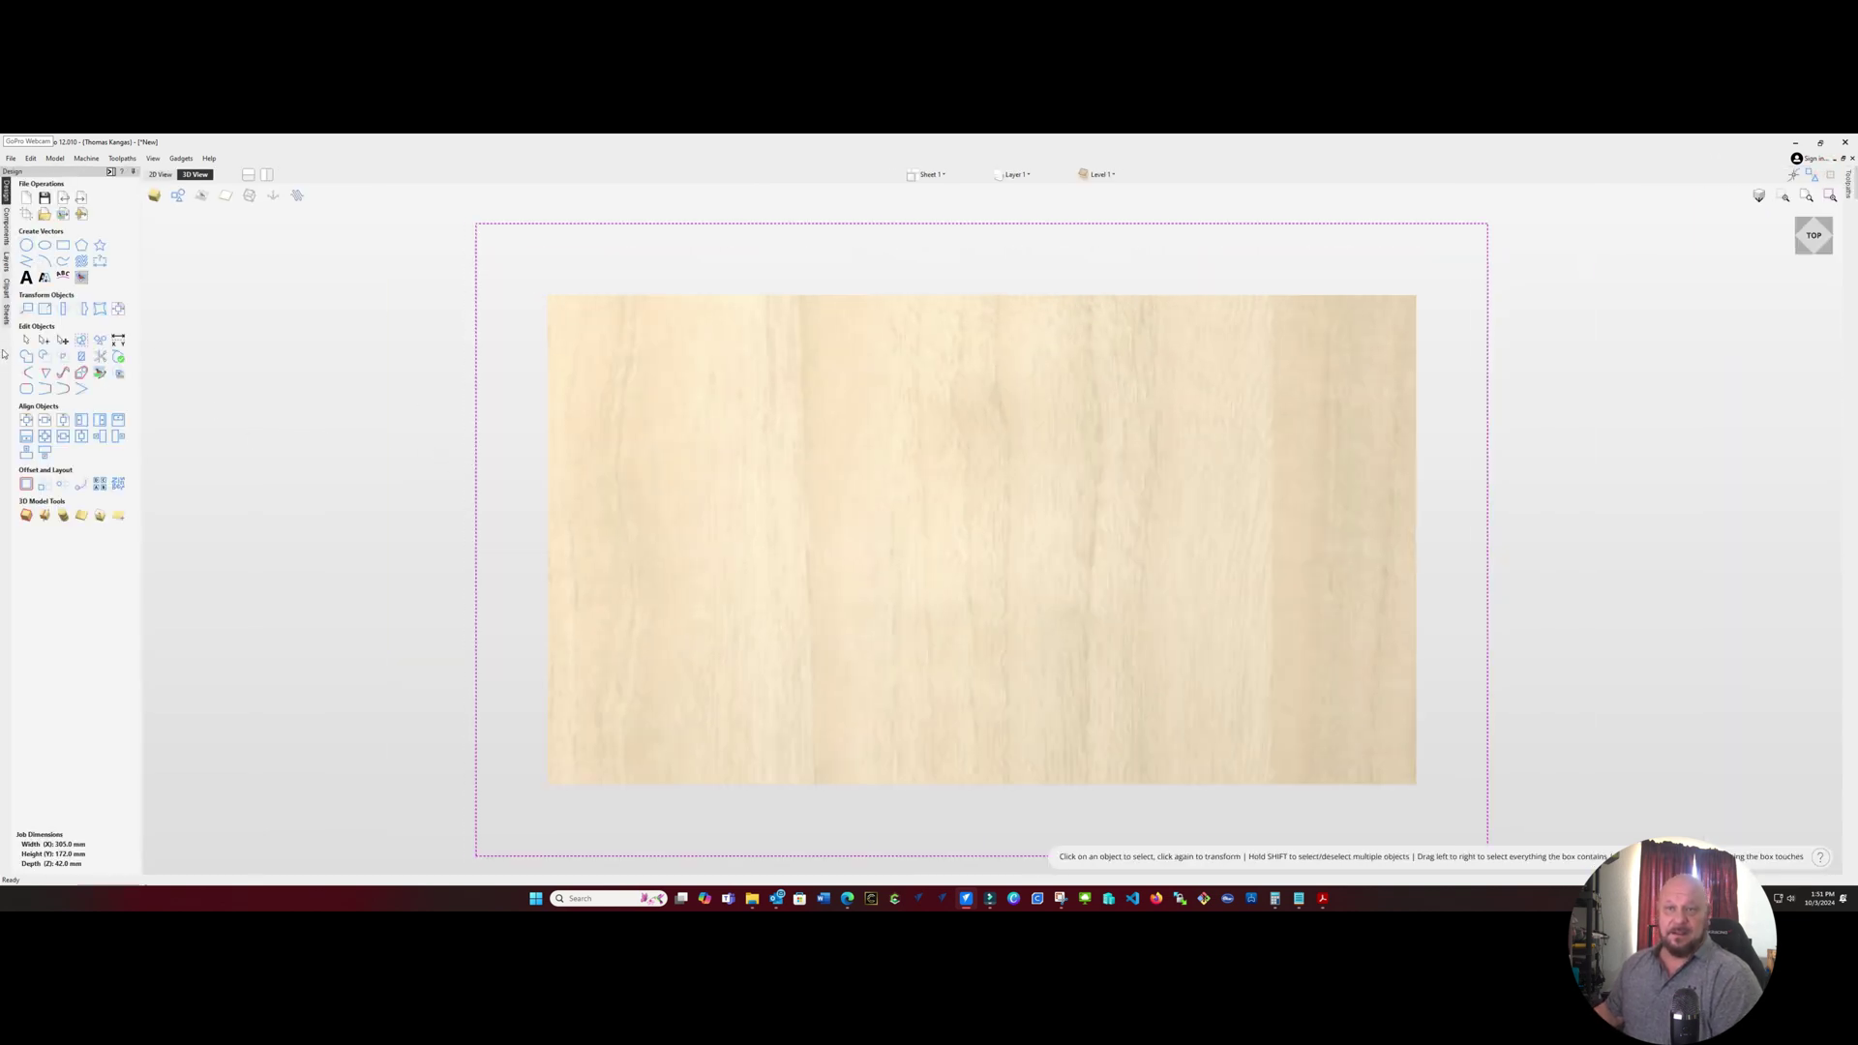
Resize the border rectangle to 405 × 272 mm with width and height unlinked
left_click(45, 309)
left_click(83, 389)
left_click(70, 345)
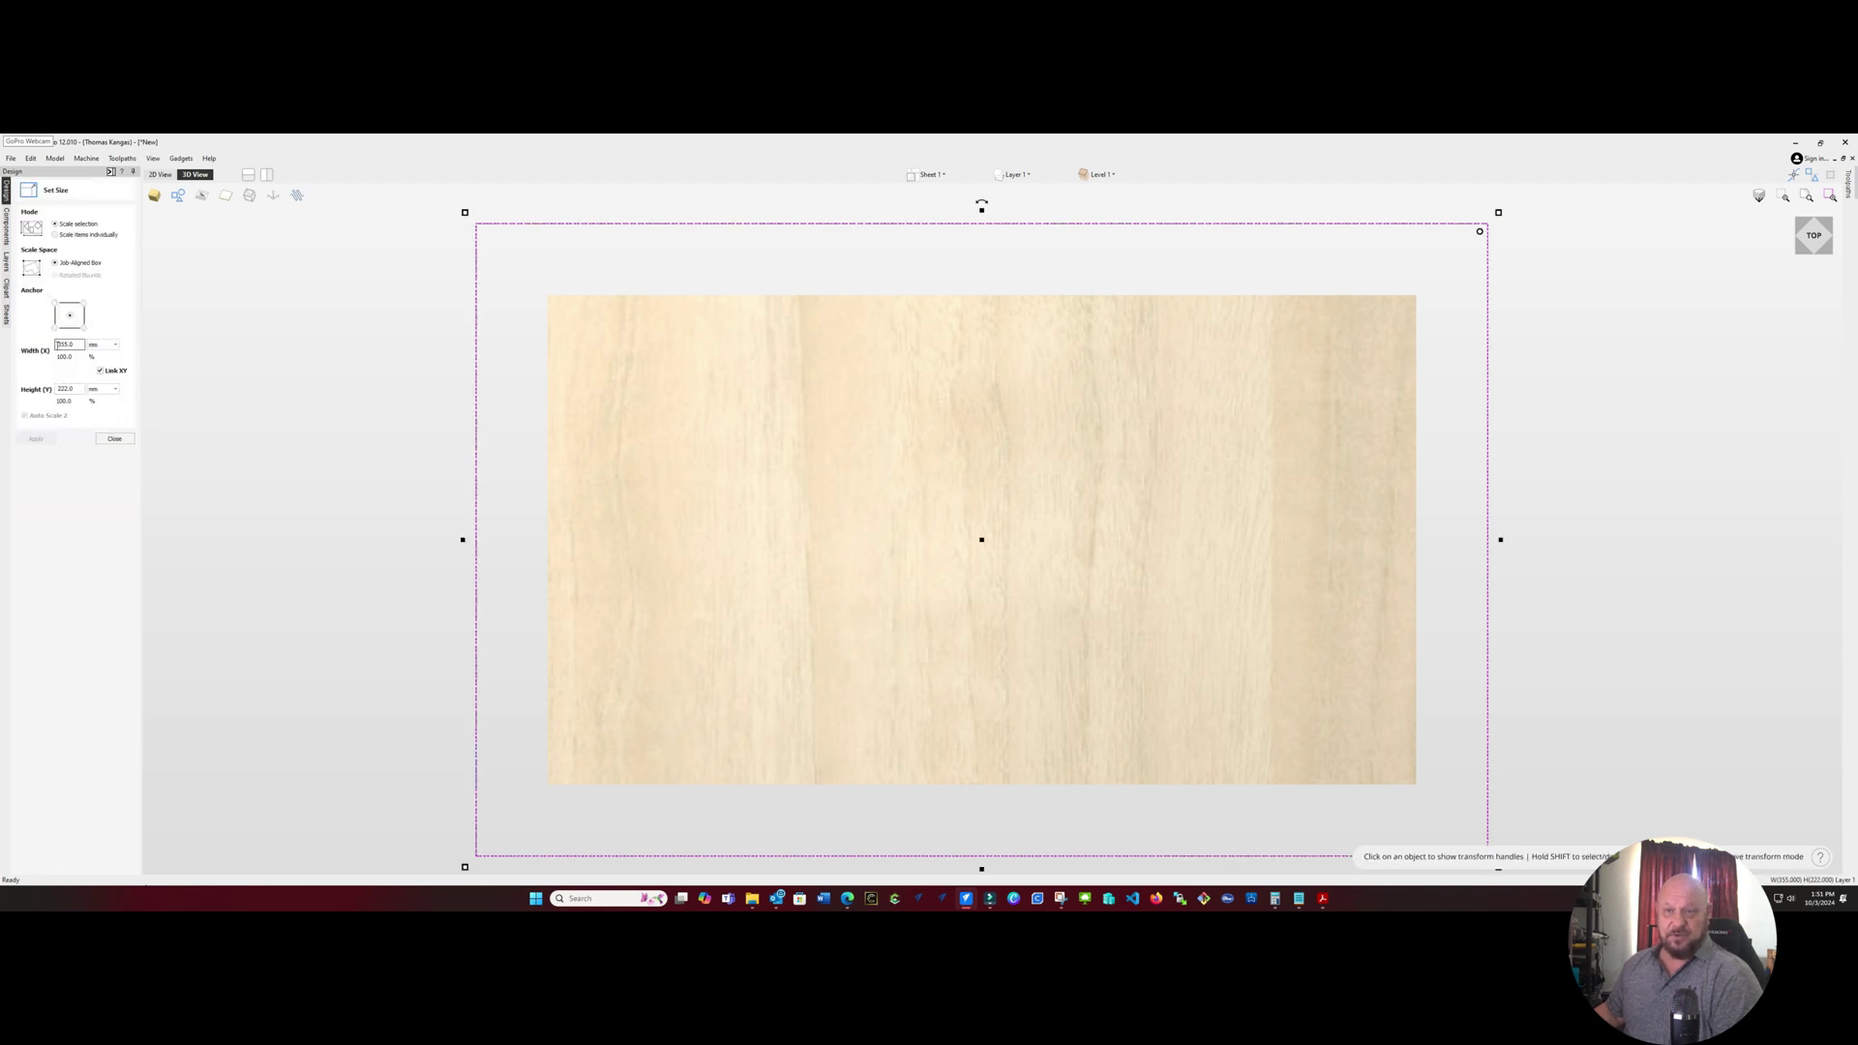
left_click_drag(57, 345, 65, 344)
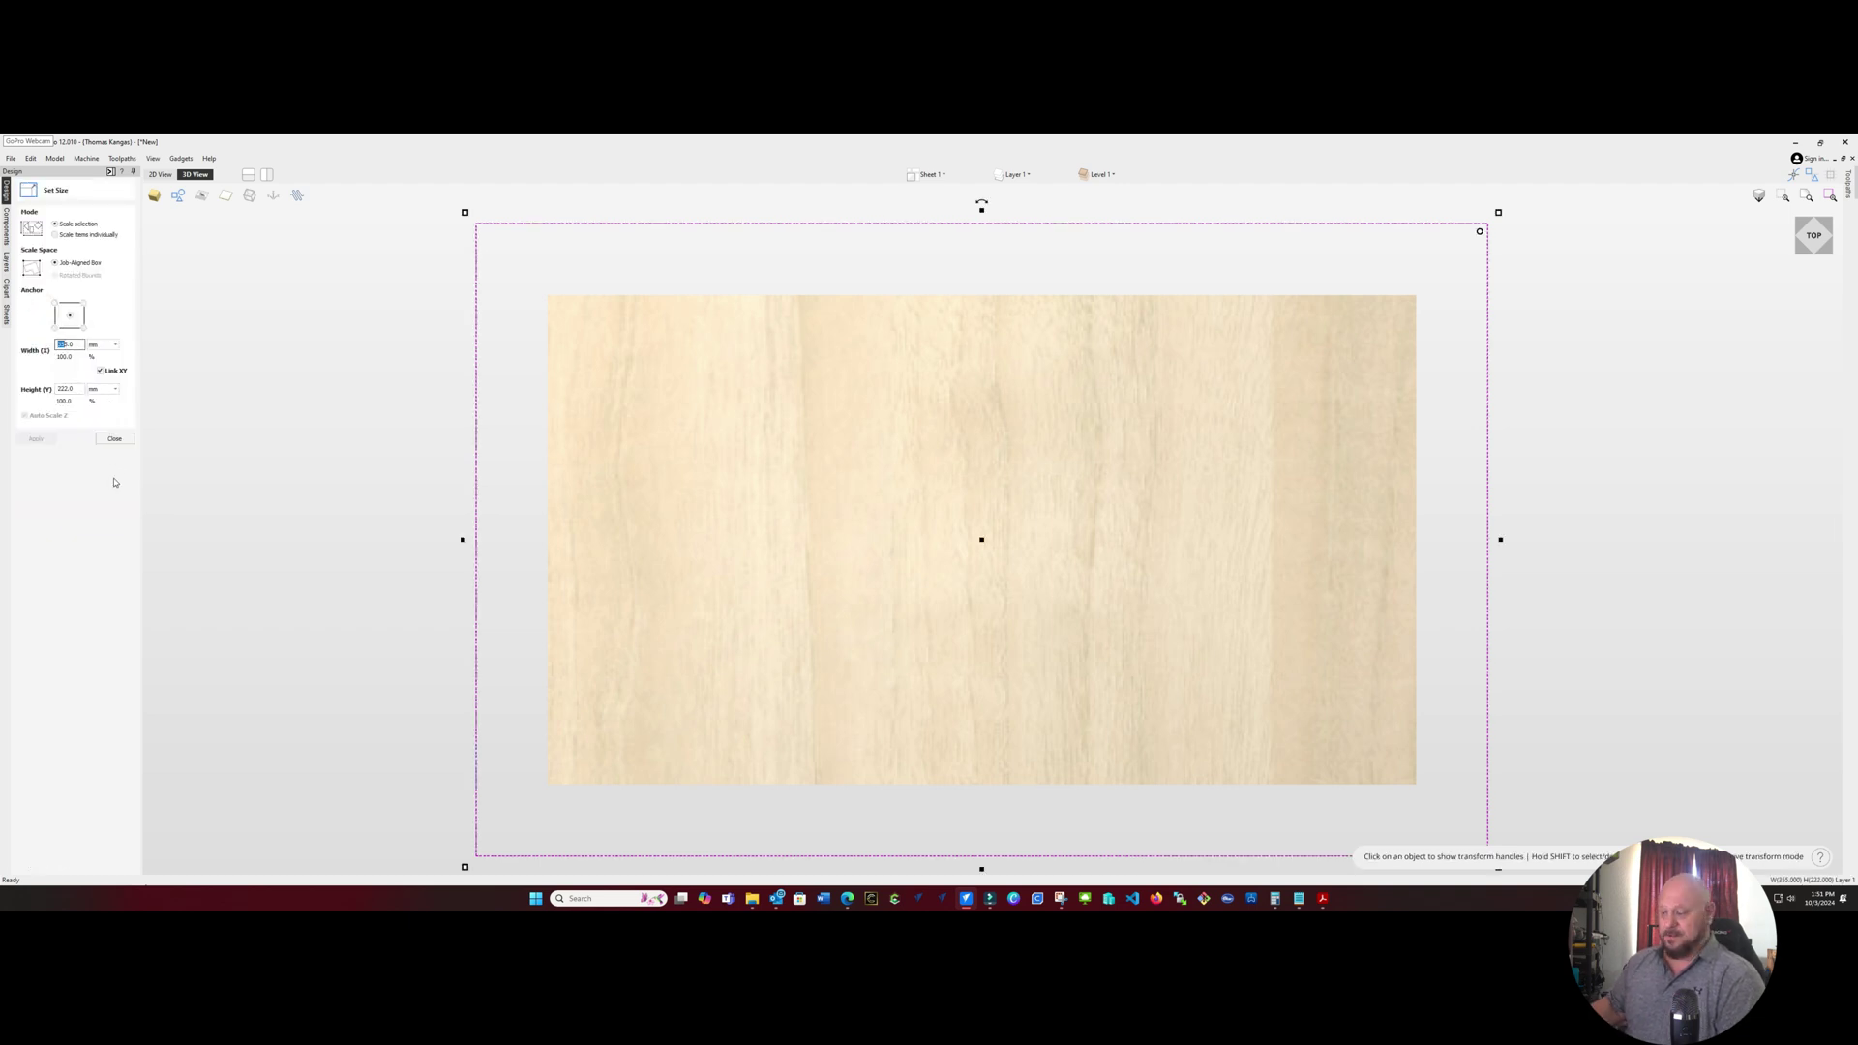
type("405")
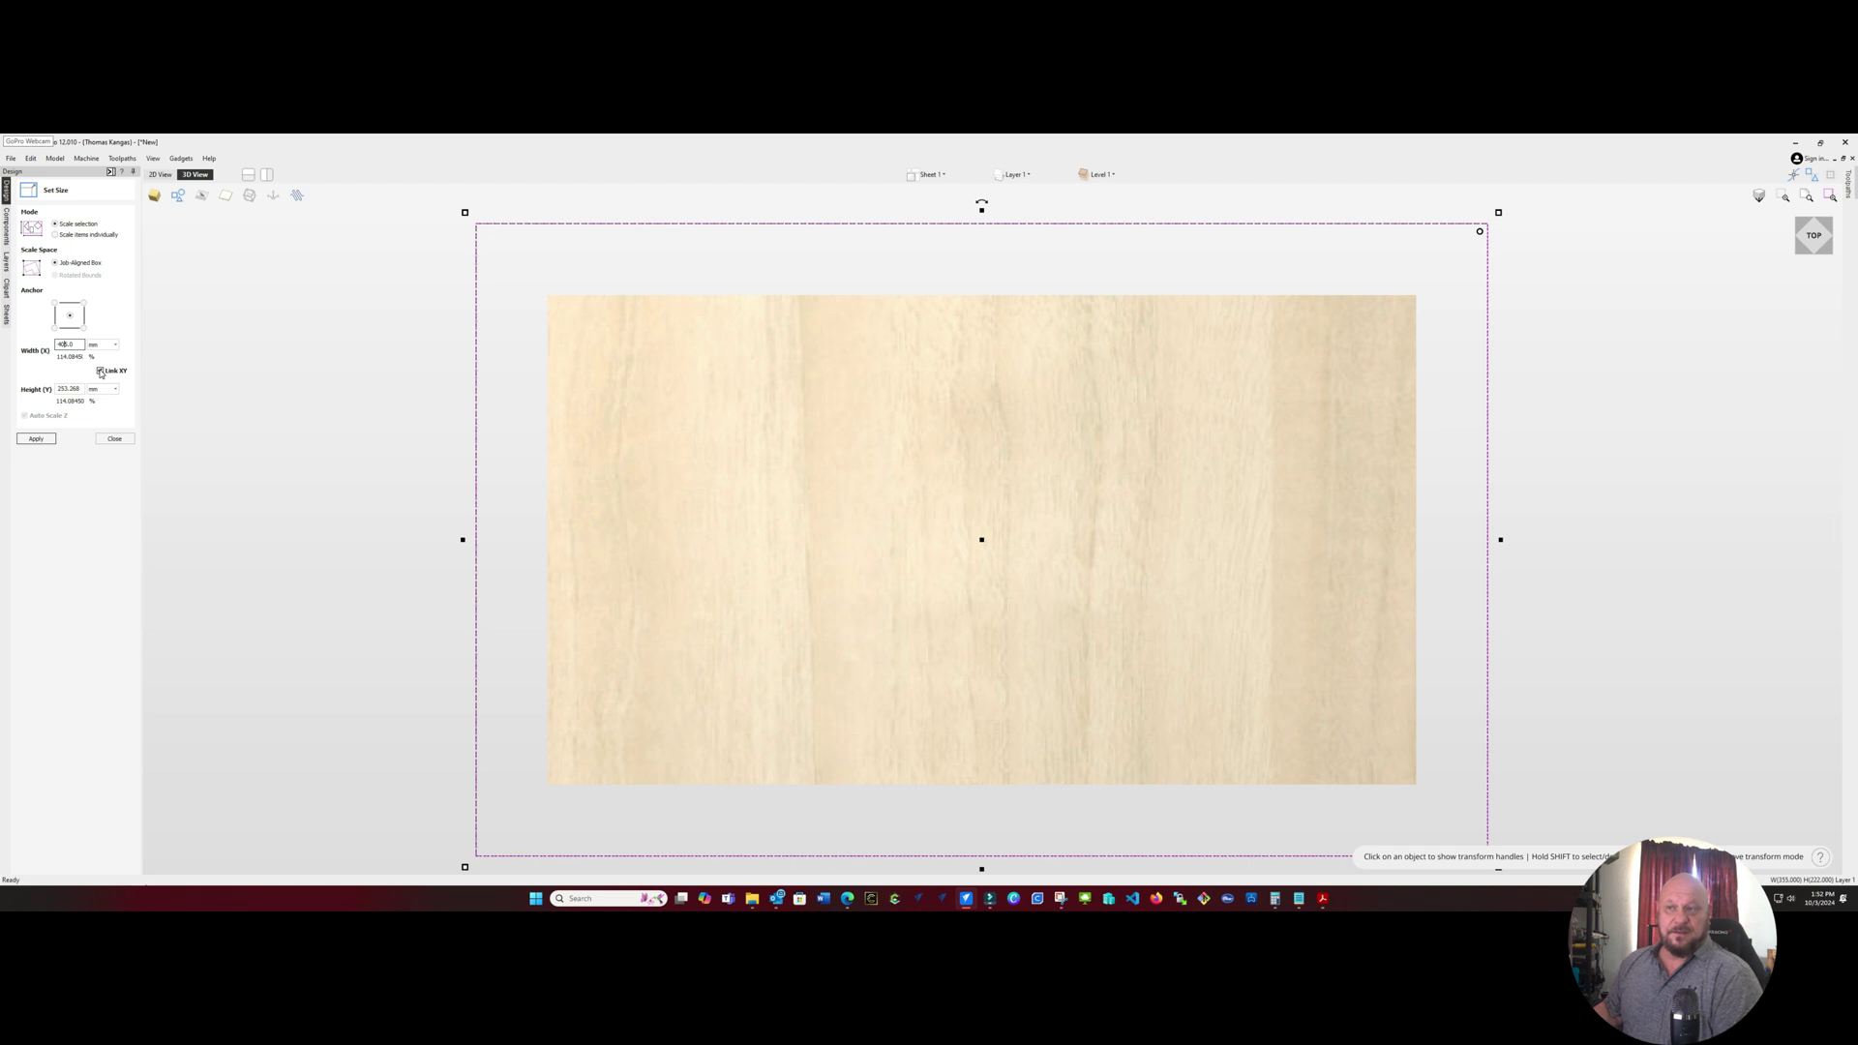
left_click(101, 371)
left_click(78, 390)
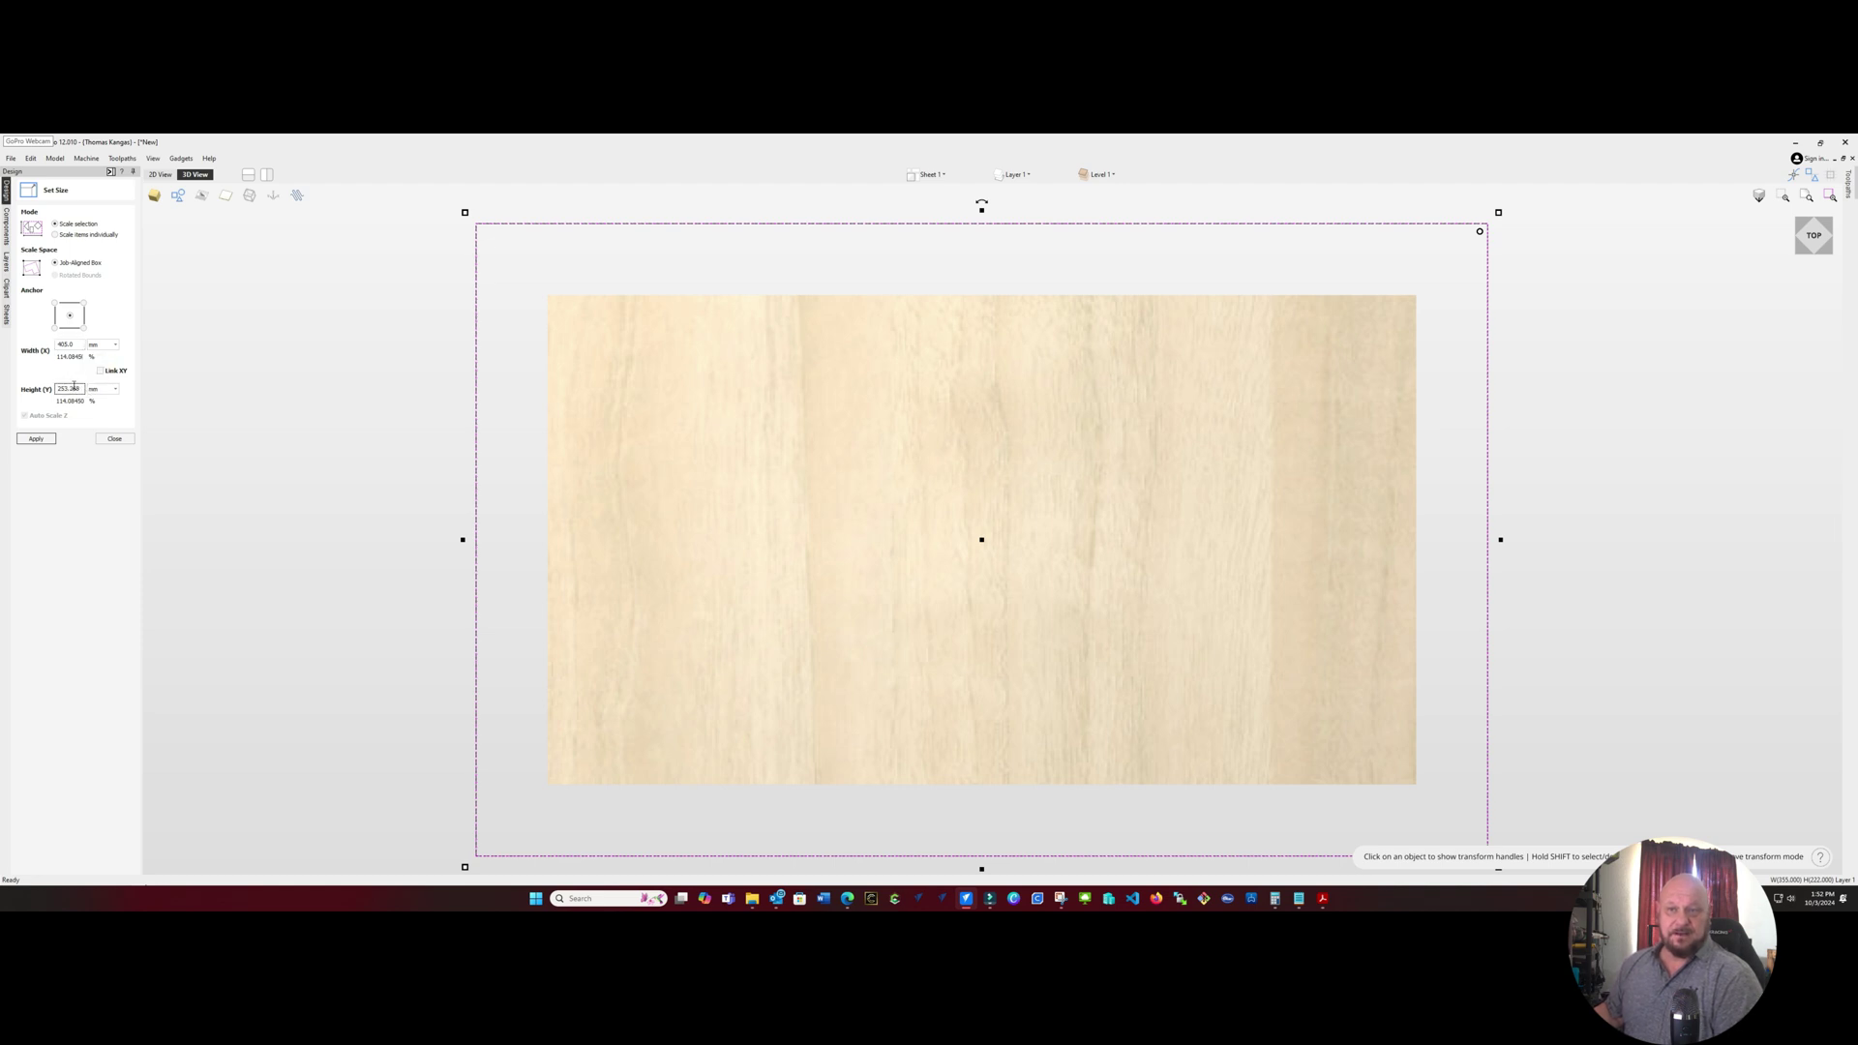
double_click(60, 388)
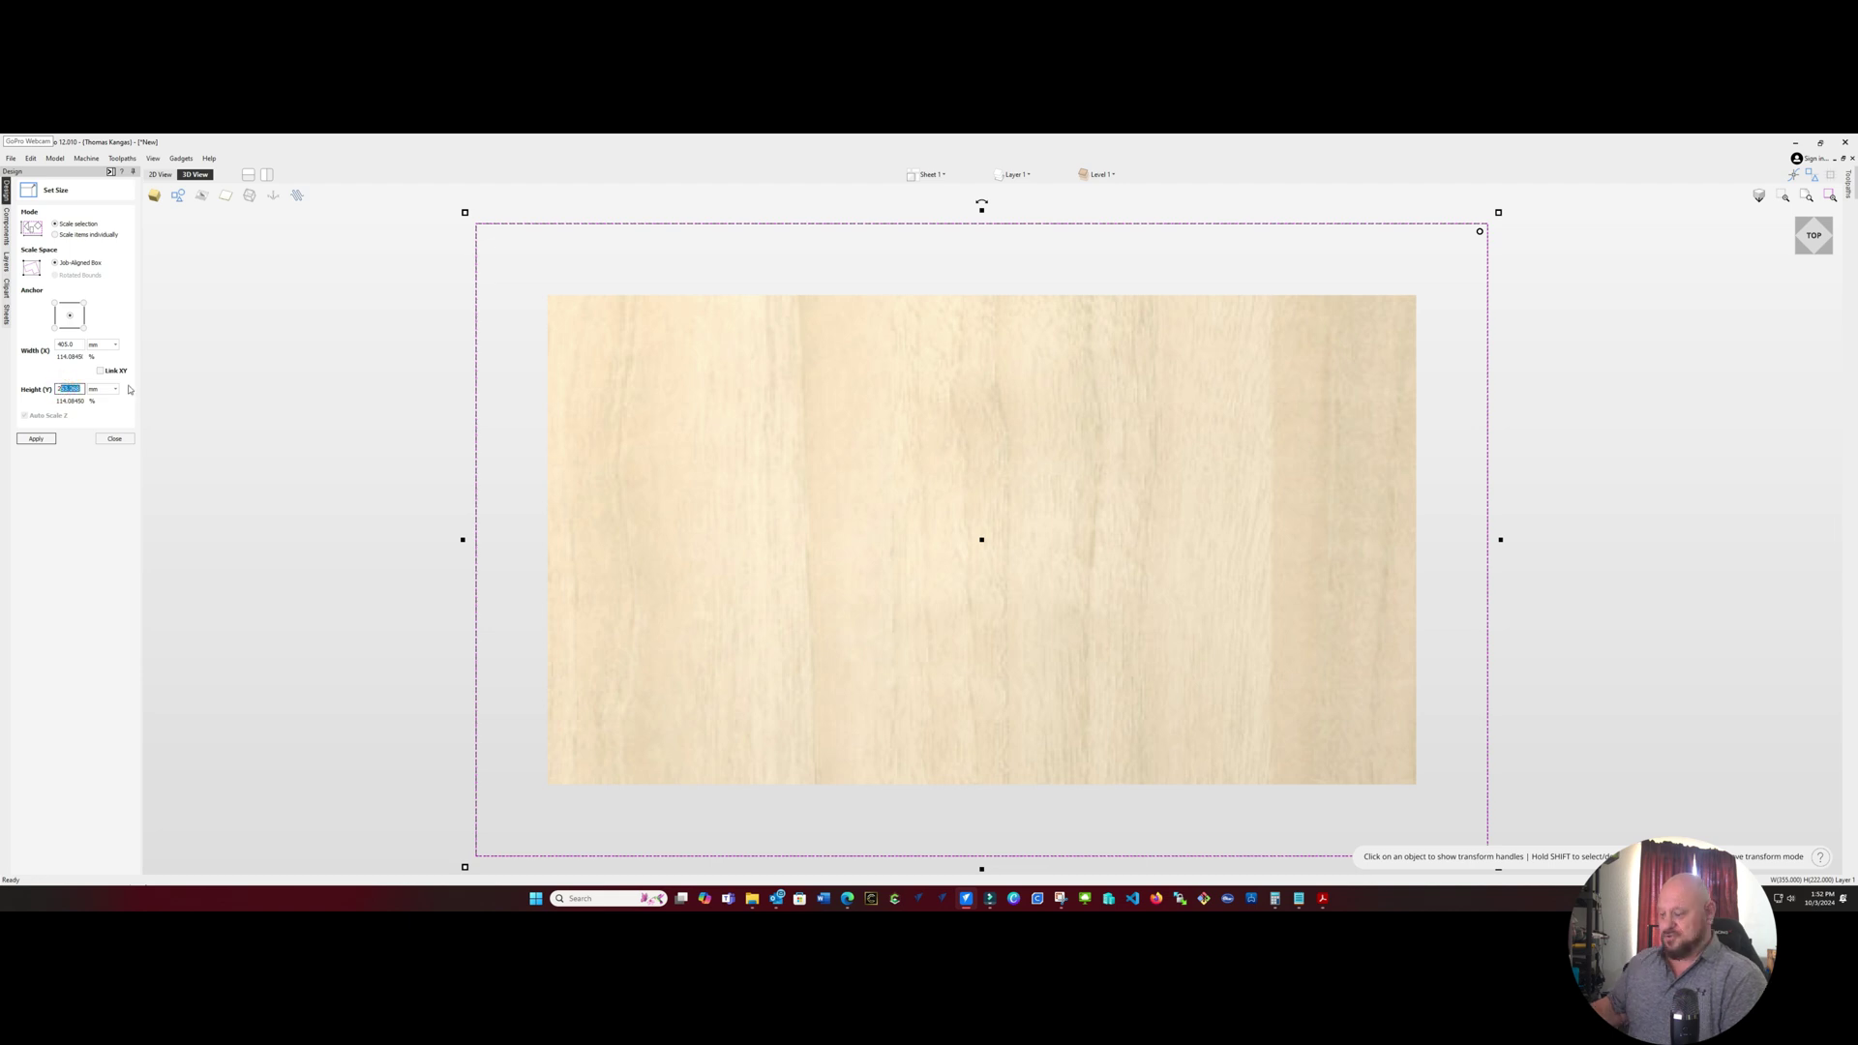
type("227")
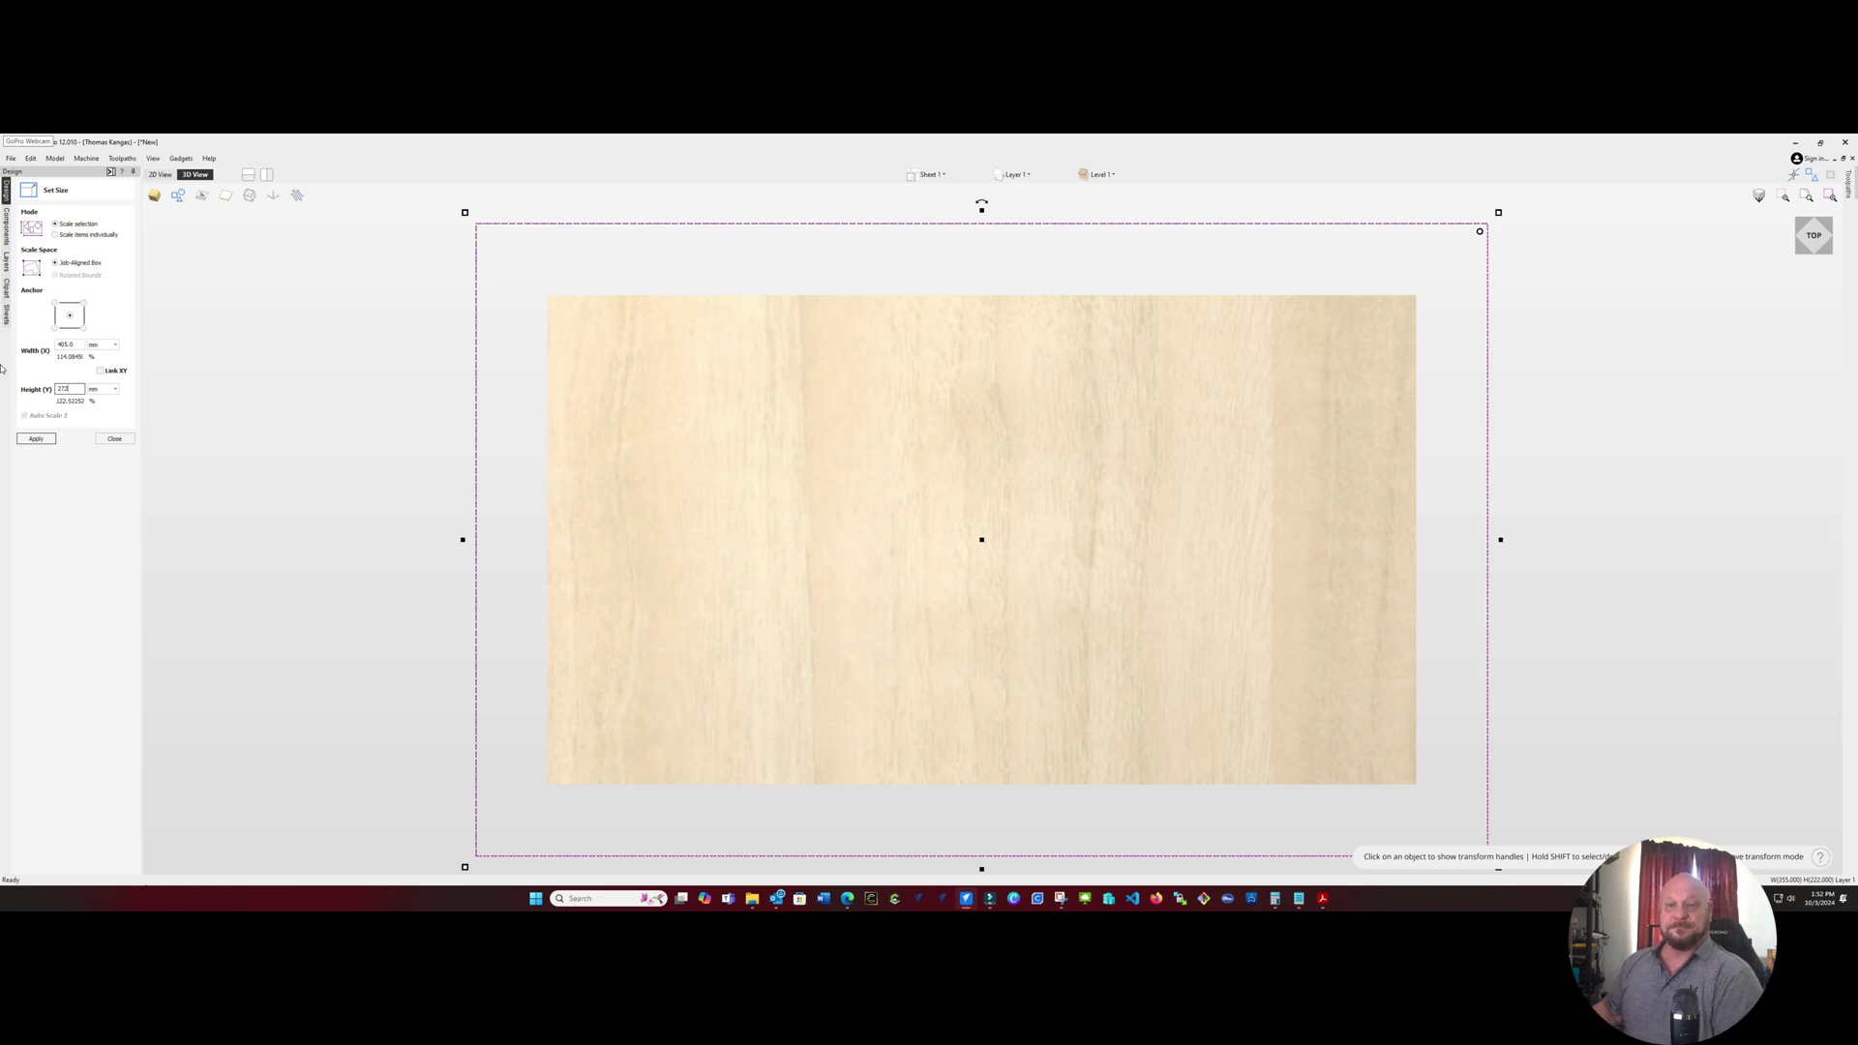
left_click(39, 441)
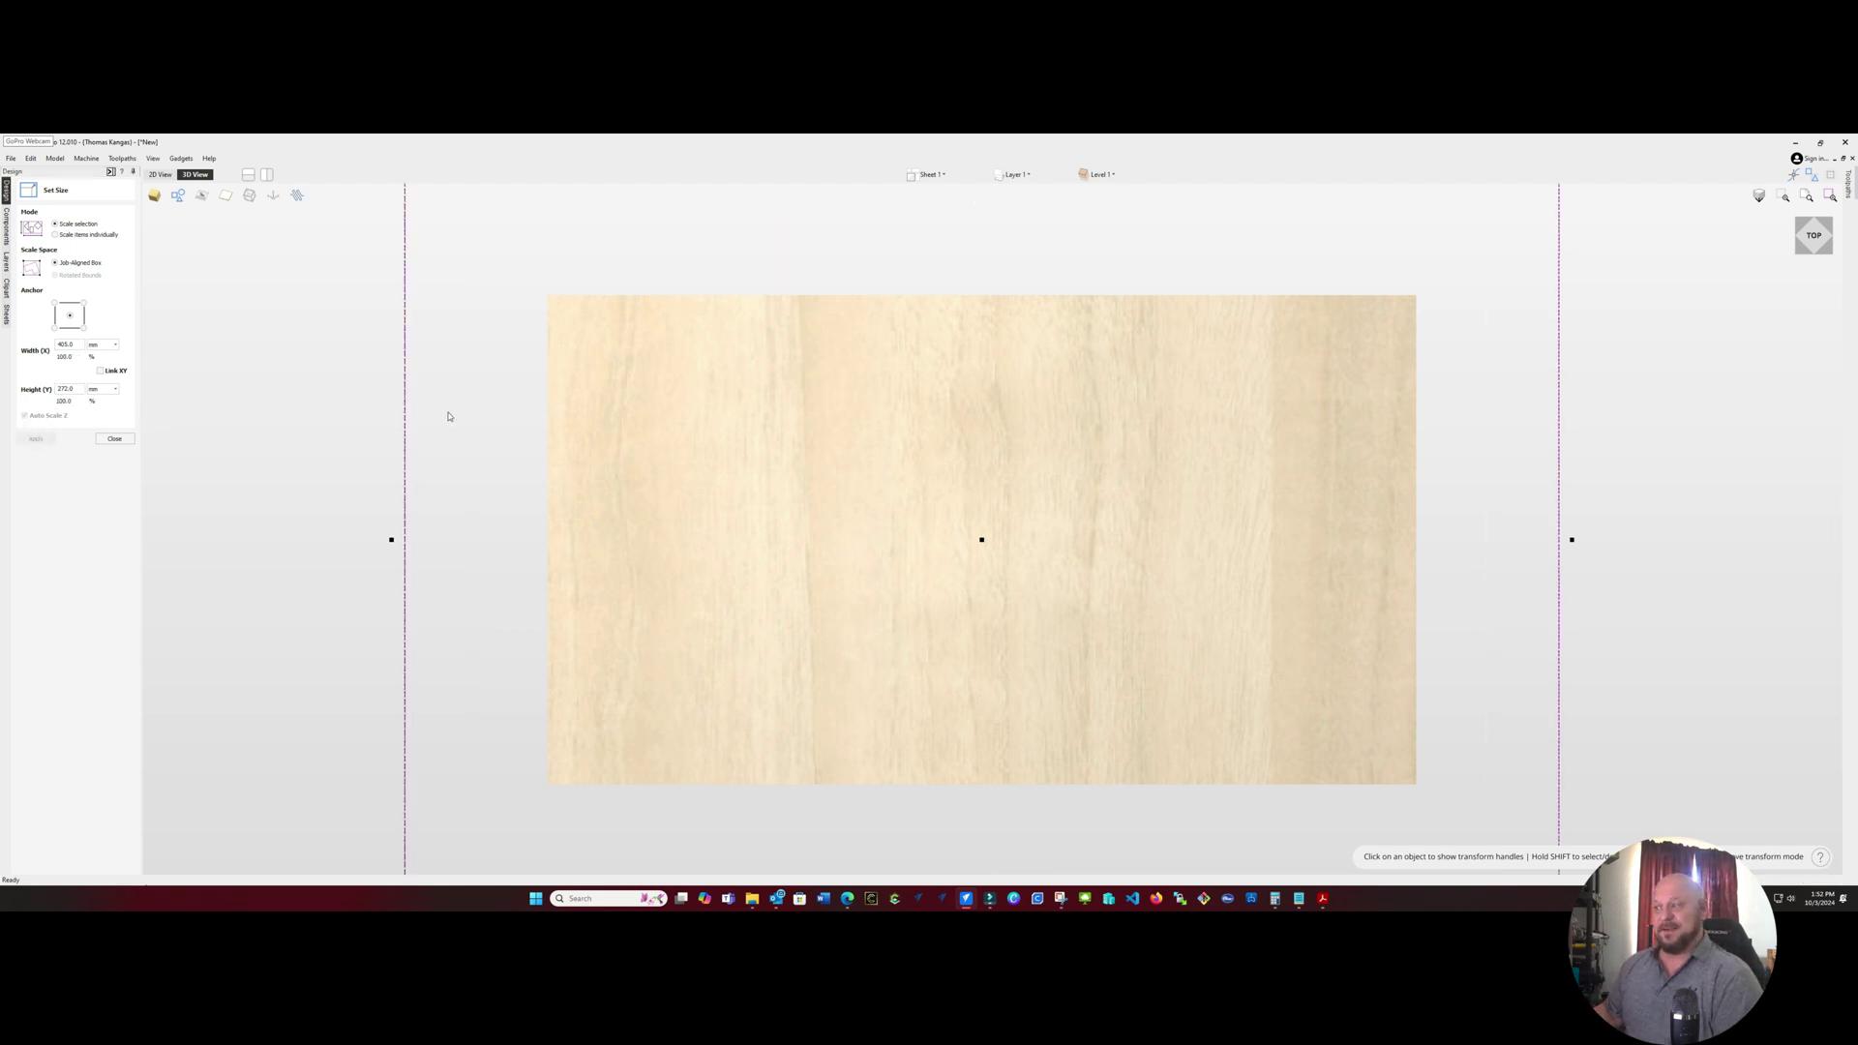
Set the border's height to 222 mm and close the sizing options
scroll(531, 431, "up", 3)
scroll(572, 424, "down", 5)
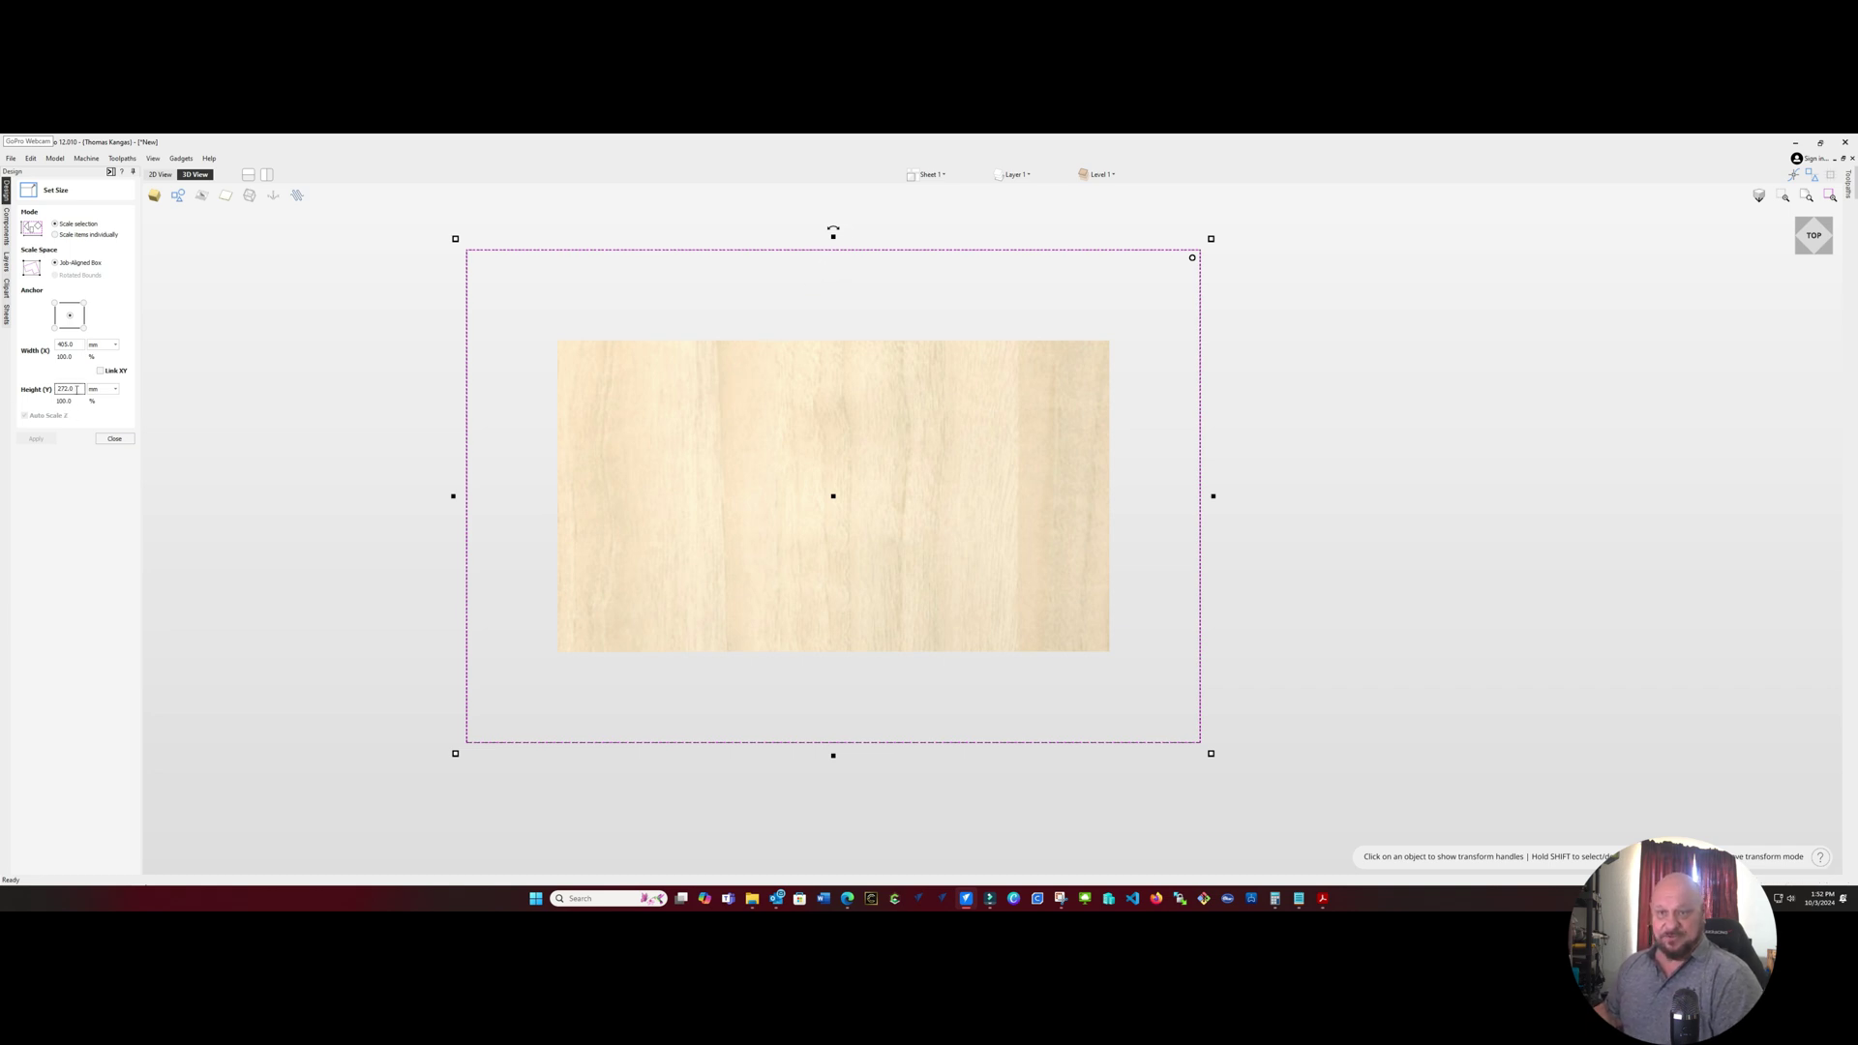
double_click(66, 388)
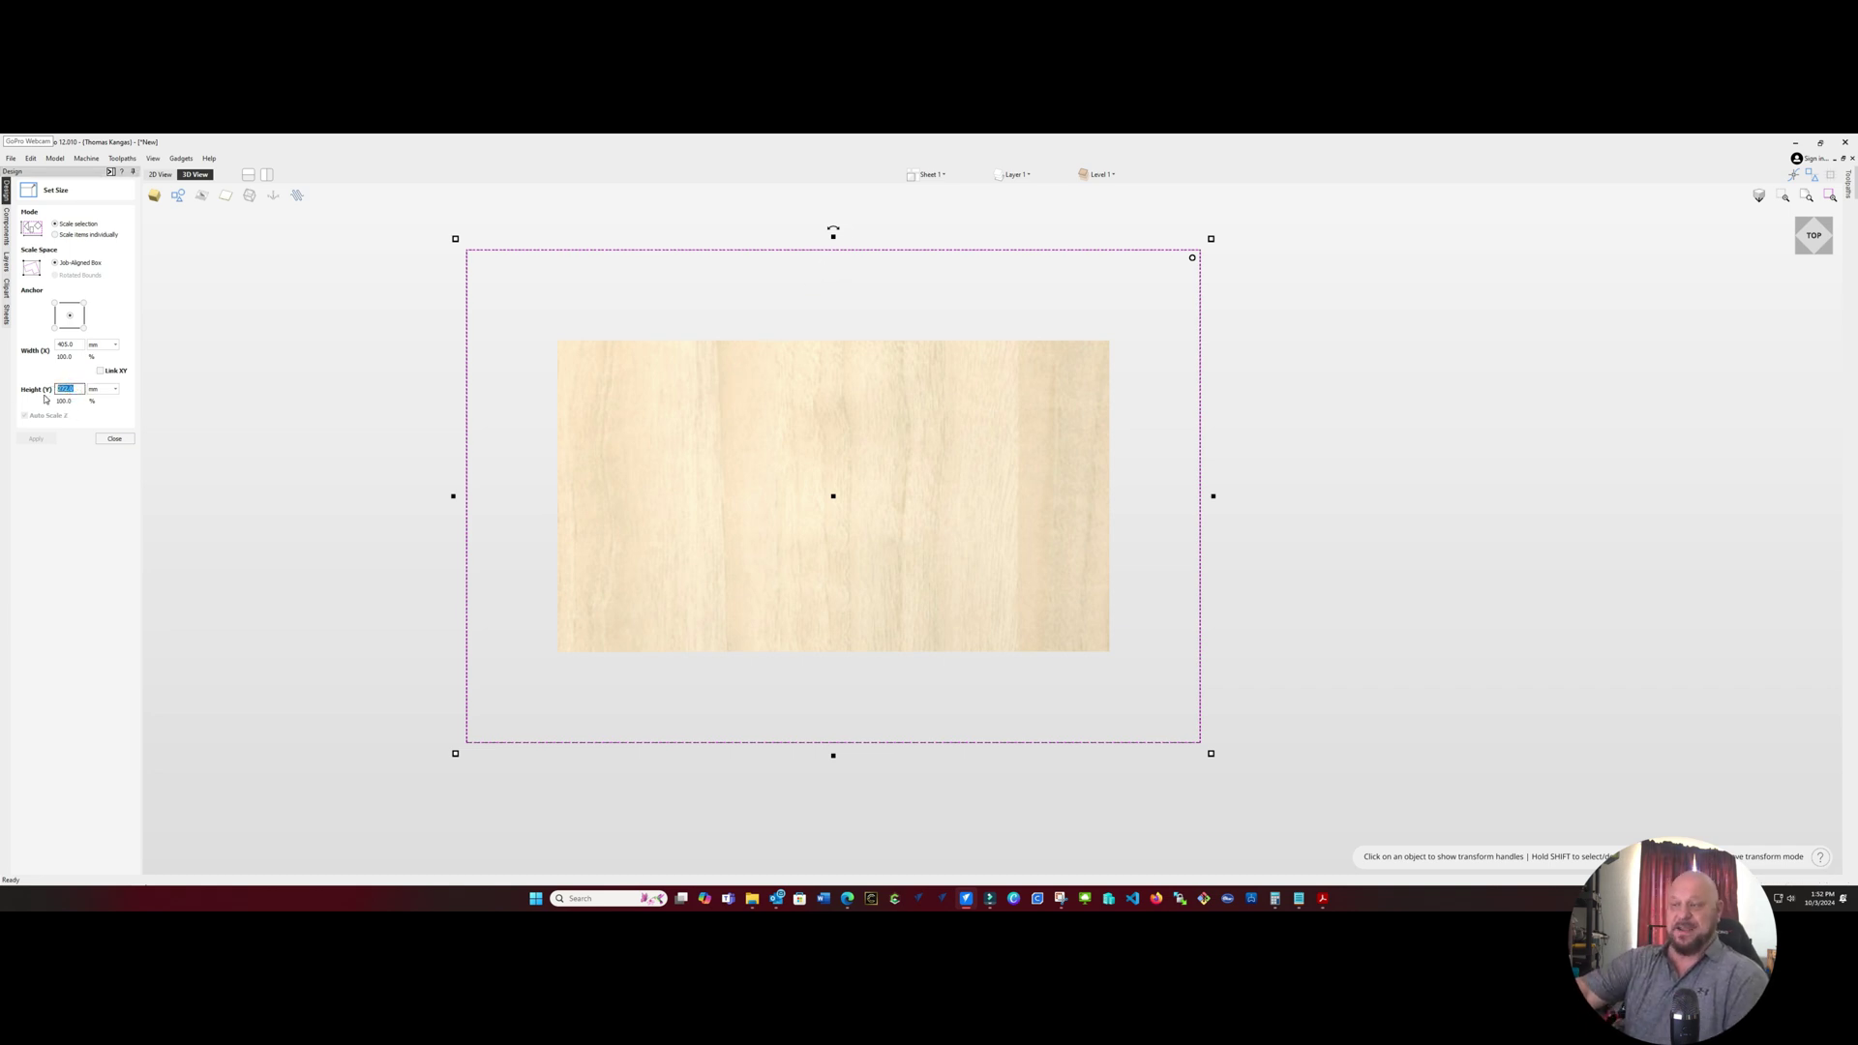
type("22")
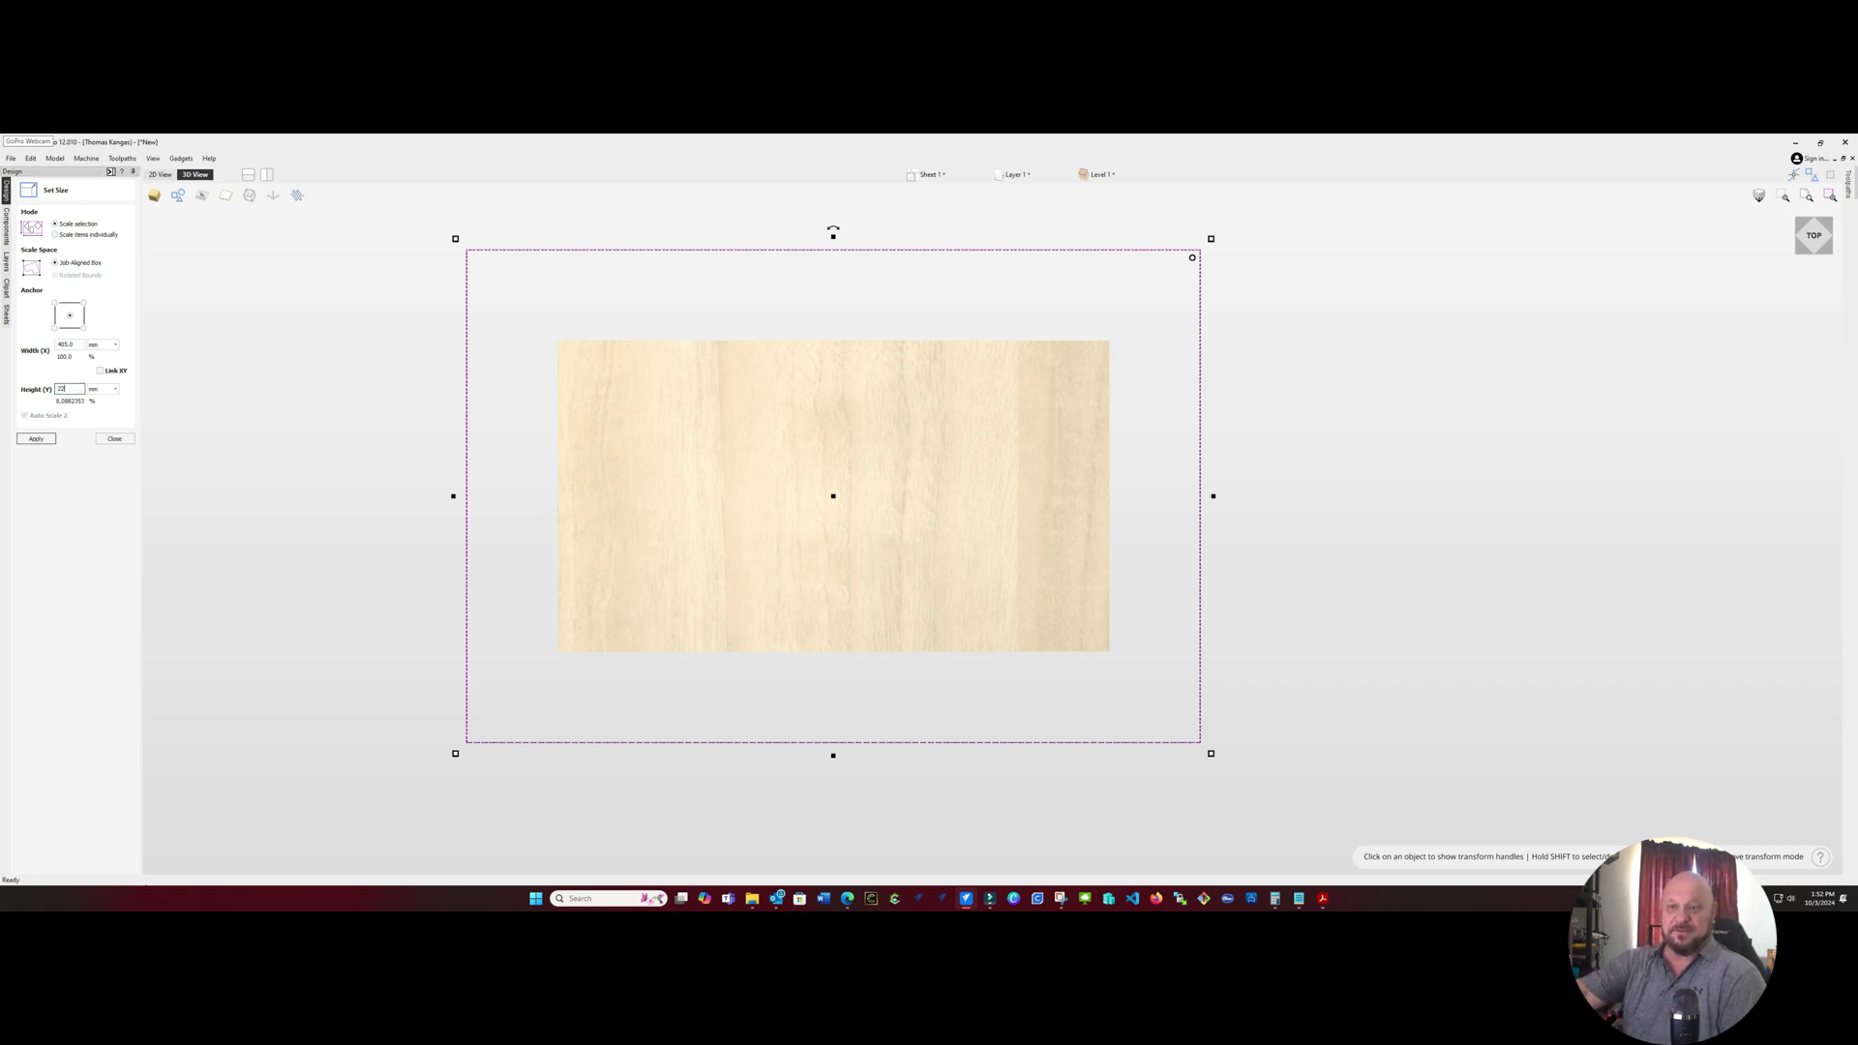
type("2")
left_click(36, 439)
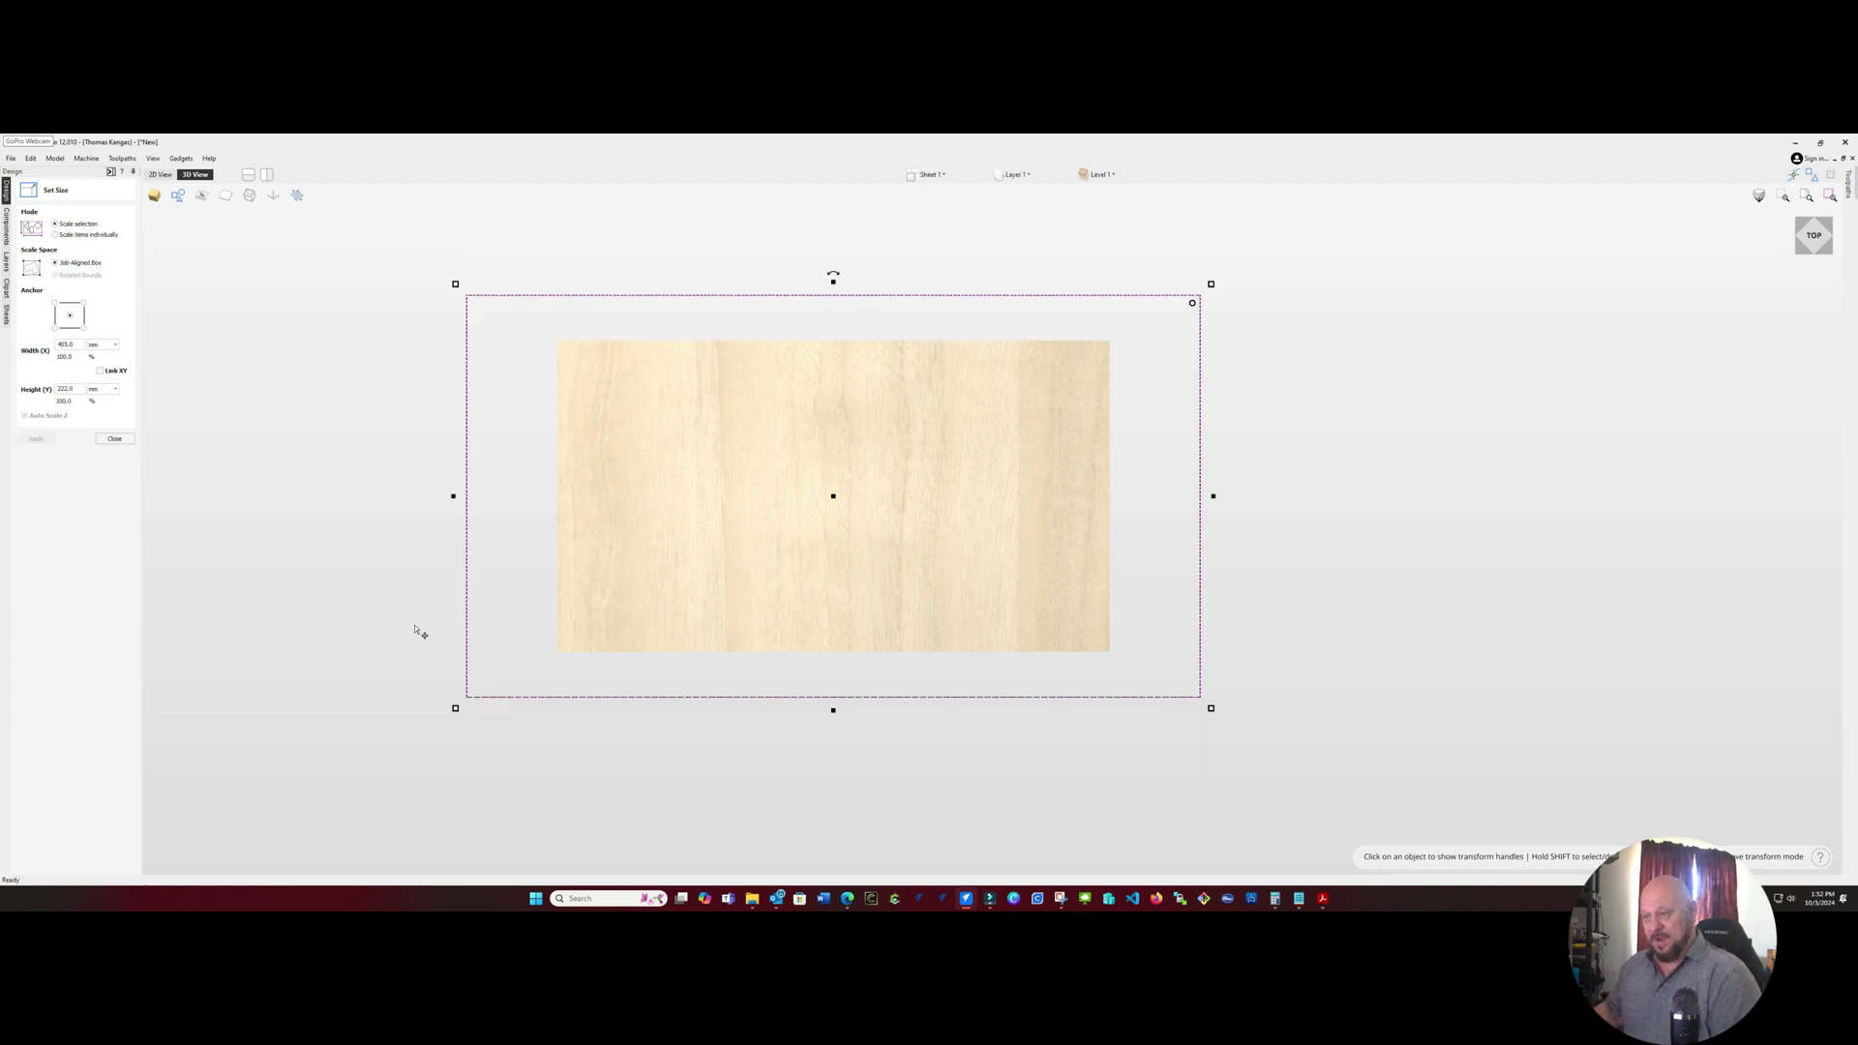
left_click(113, 439)
Show the surfacing toolpath, recalculate all toolpaths for the resized border, and reset the preview
left_click(110, 172)
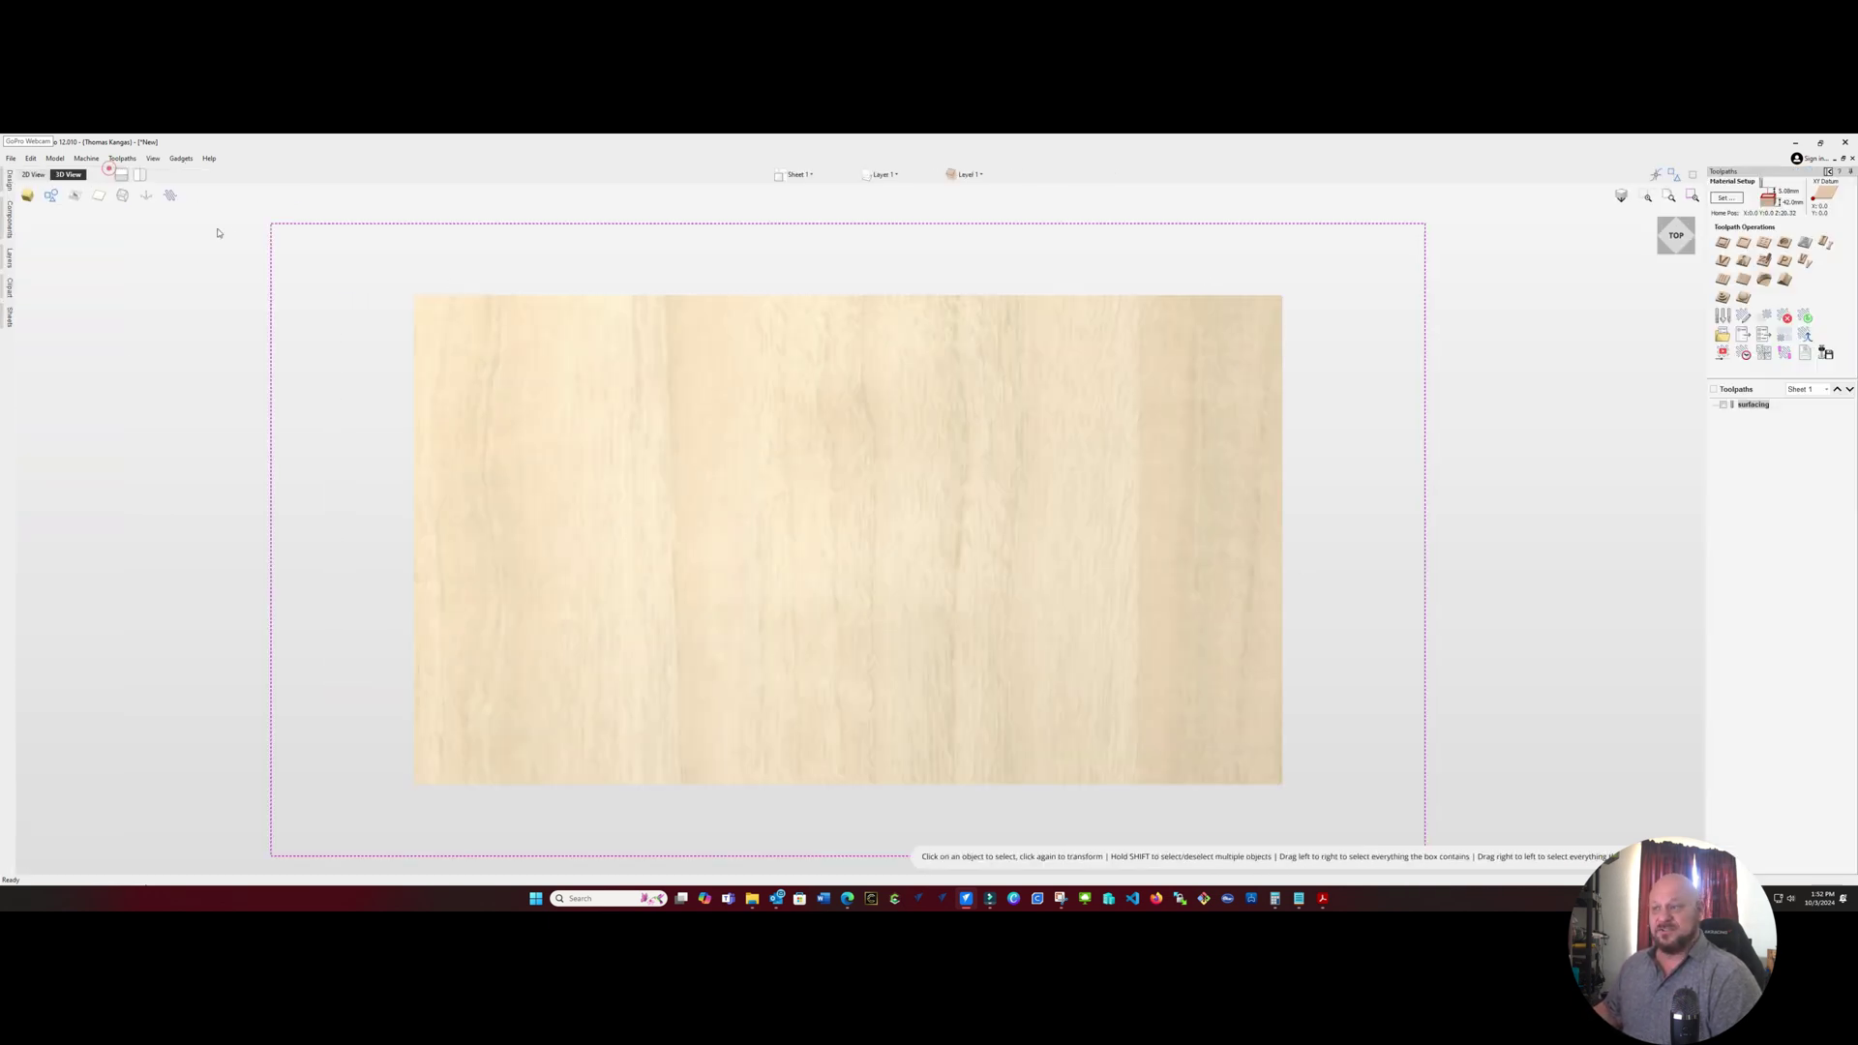
left_click(1724, 406)
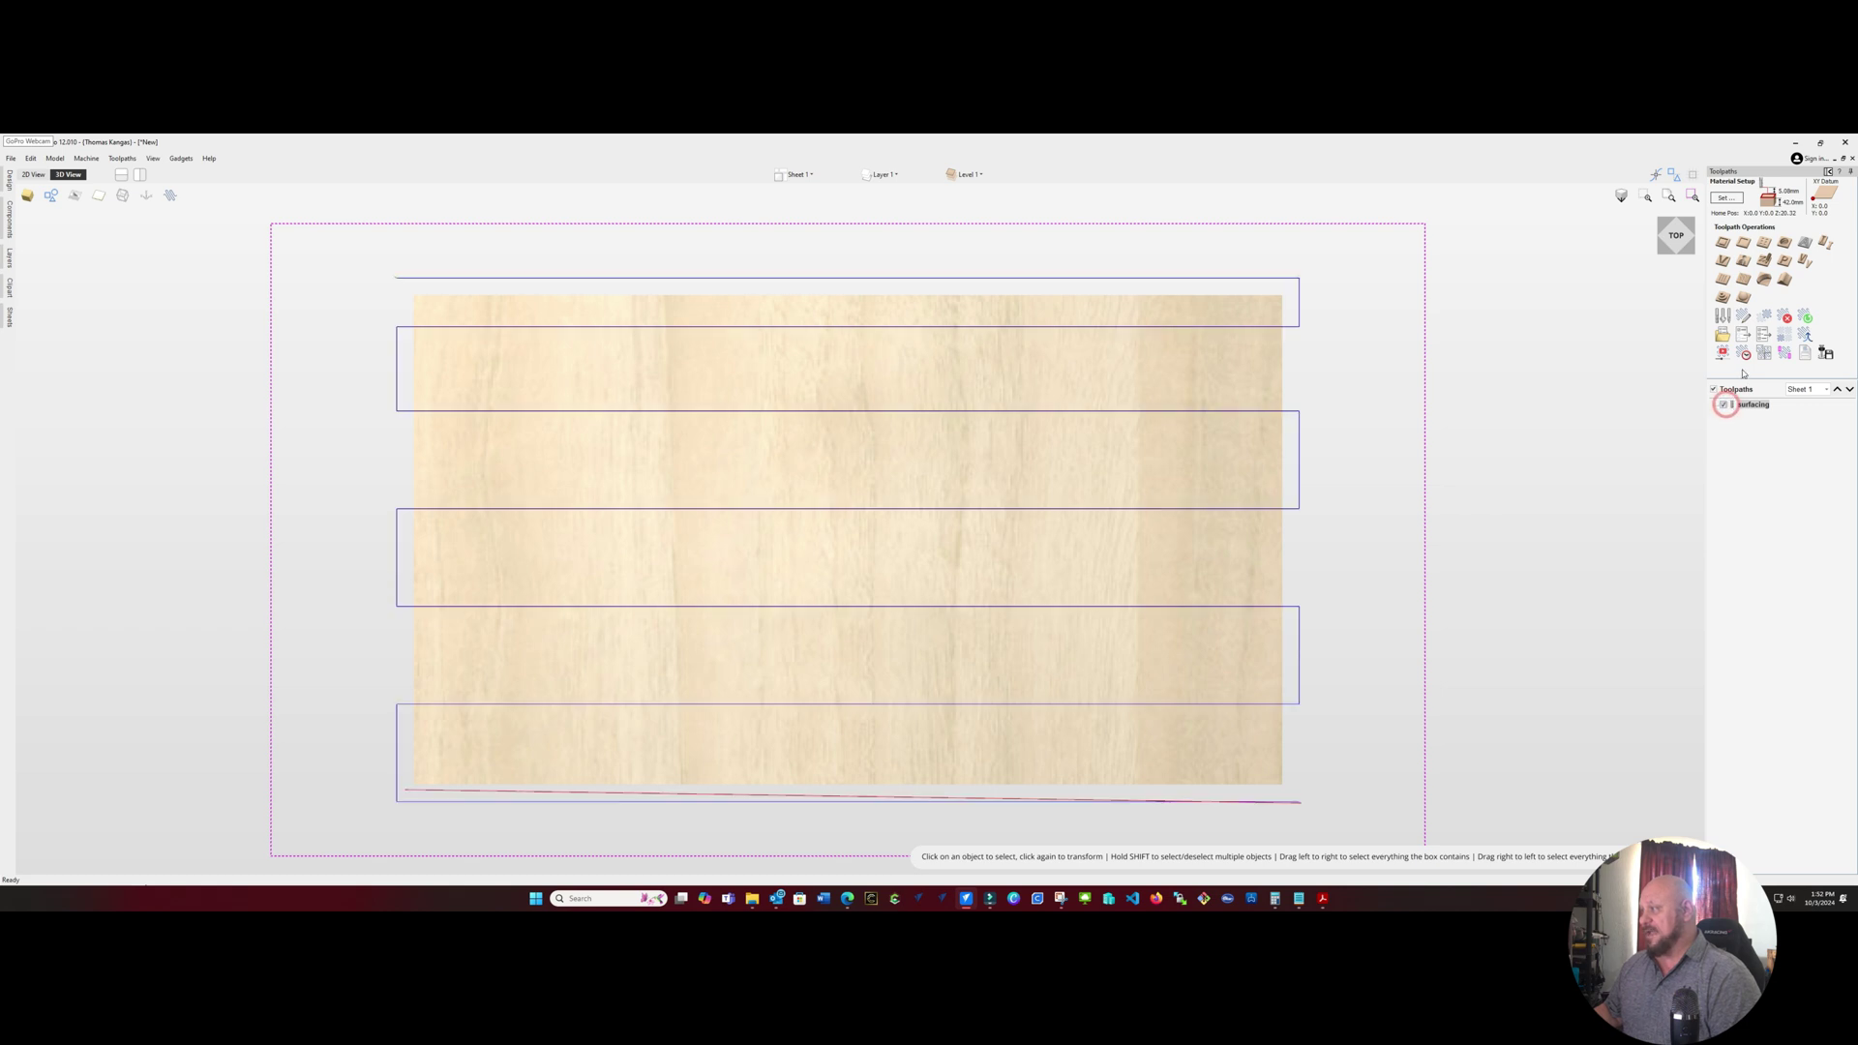
left_click(1807, 318)
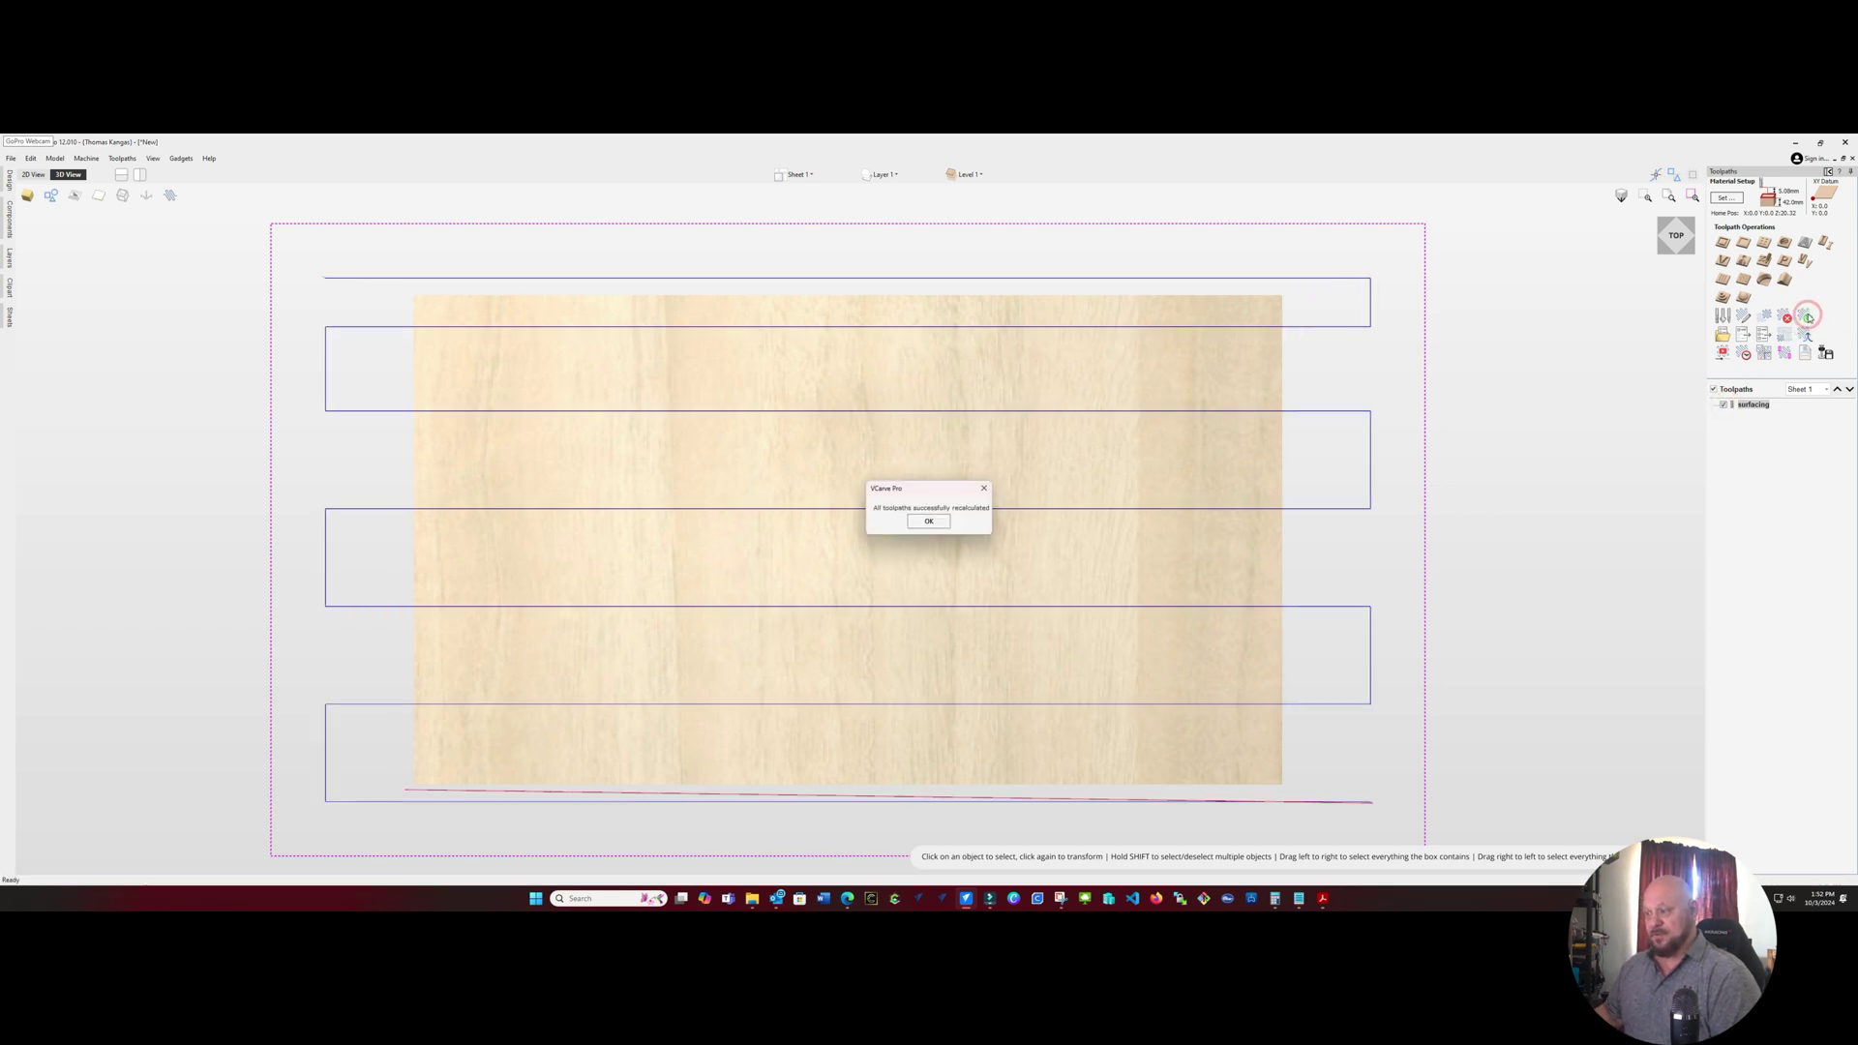
left_click(928, 521)
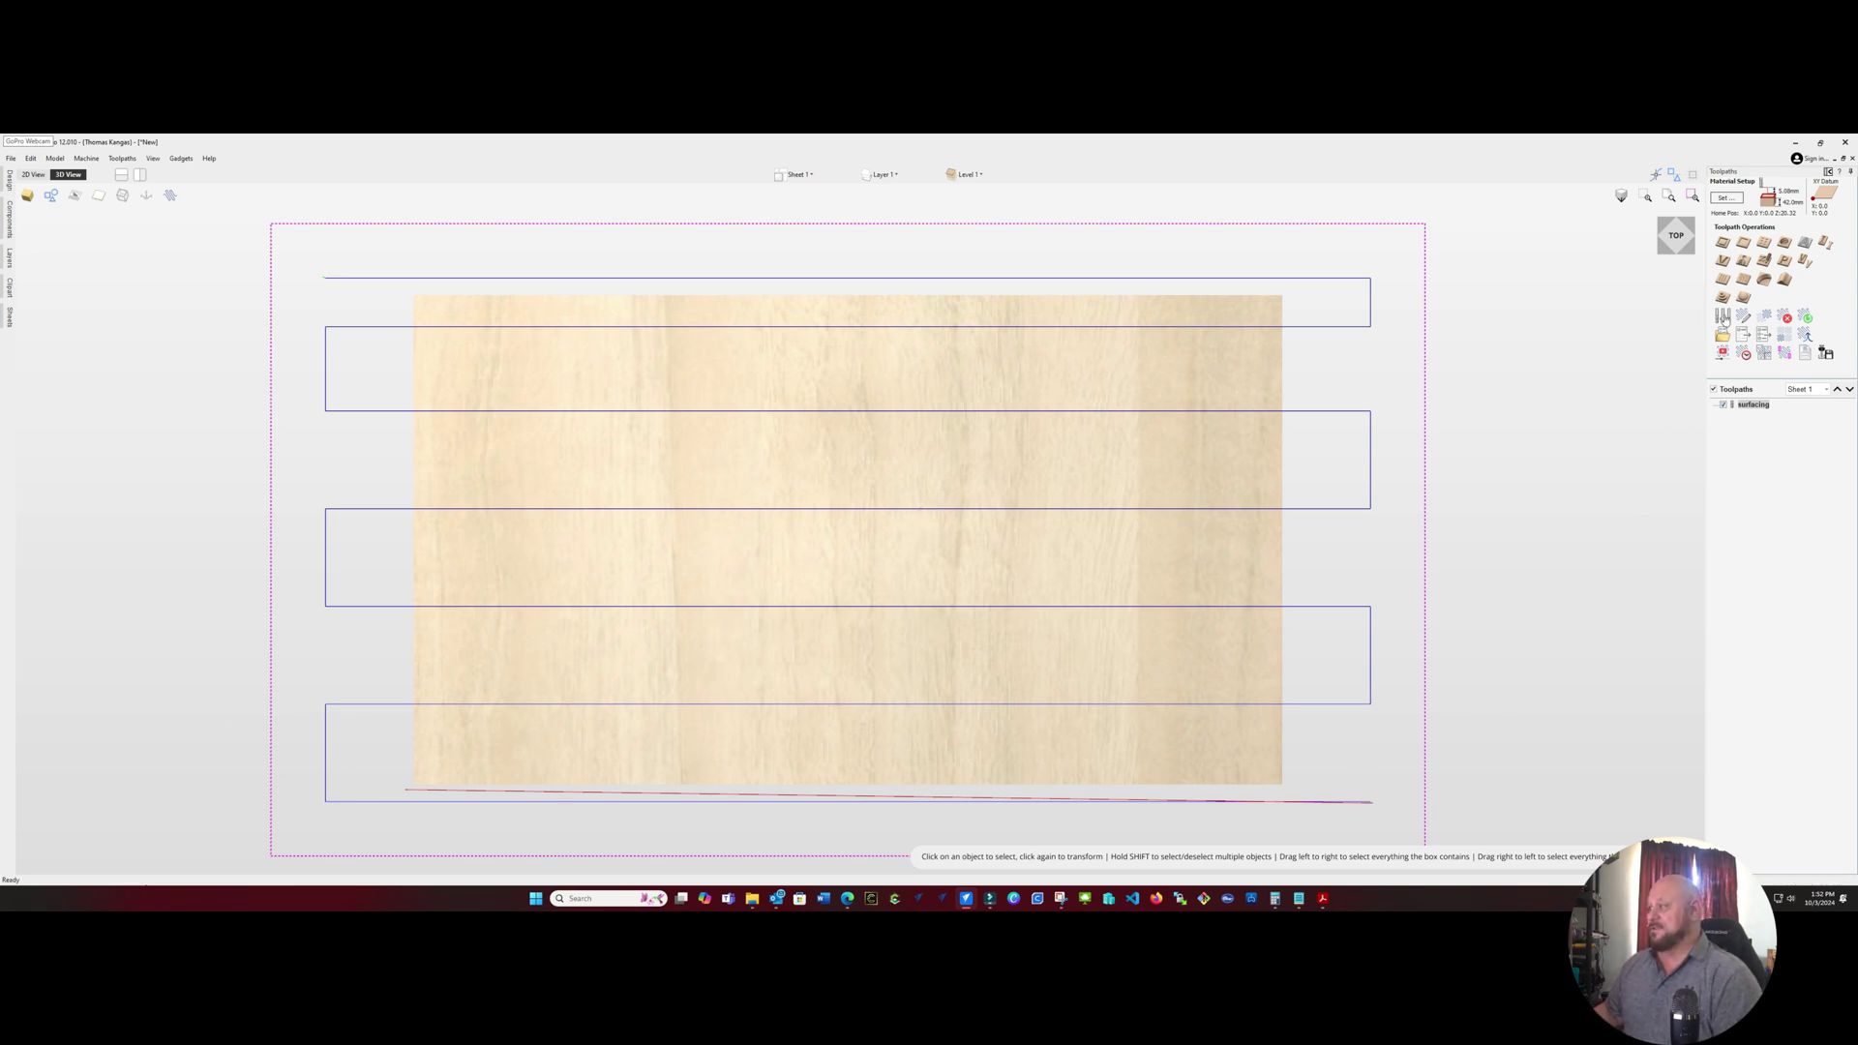
left_click(1722, 352)
left_click(1763, 393)
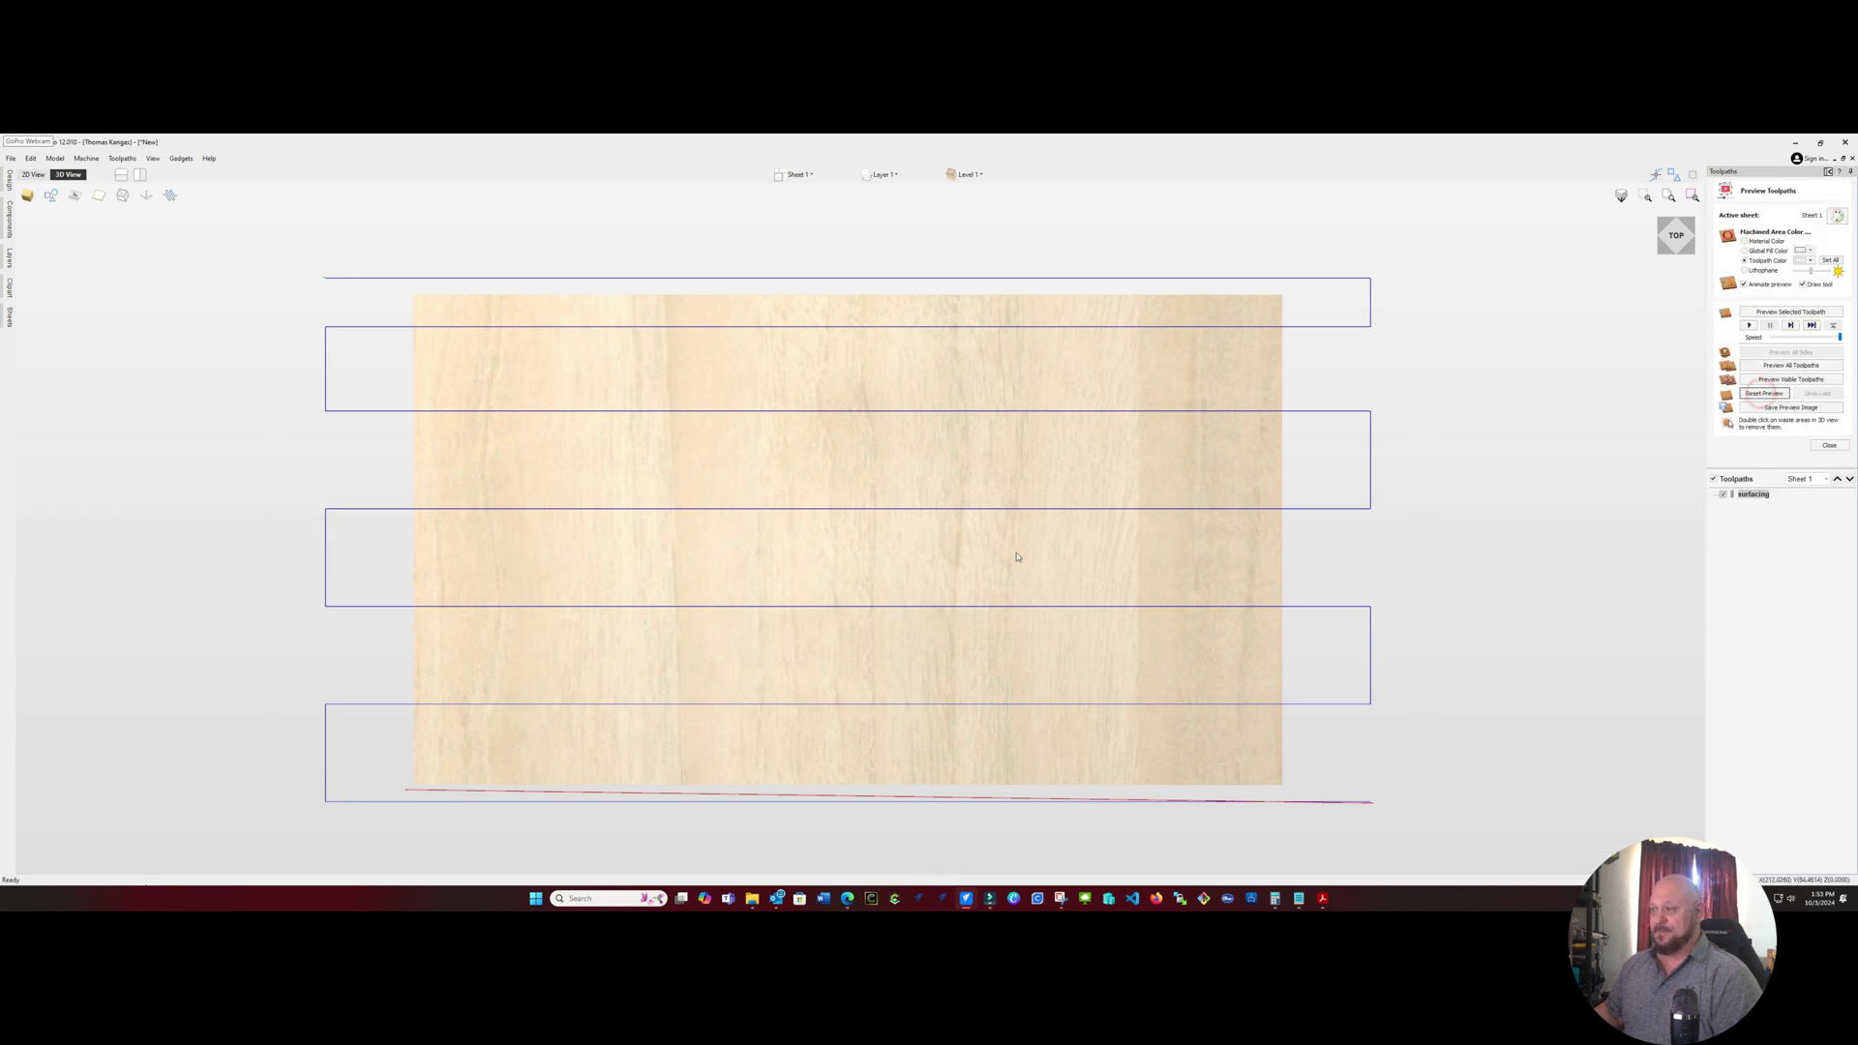
Tilt the 3D view into perspective and play the surfacing toolpath simulation across the board top
left_click_drag(1548, 470, 1414, 565)
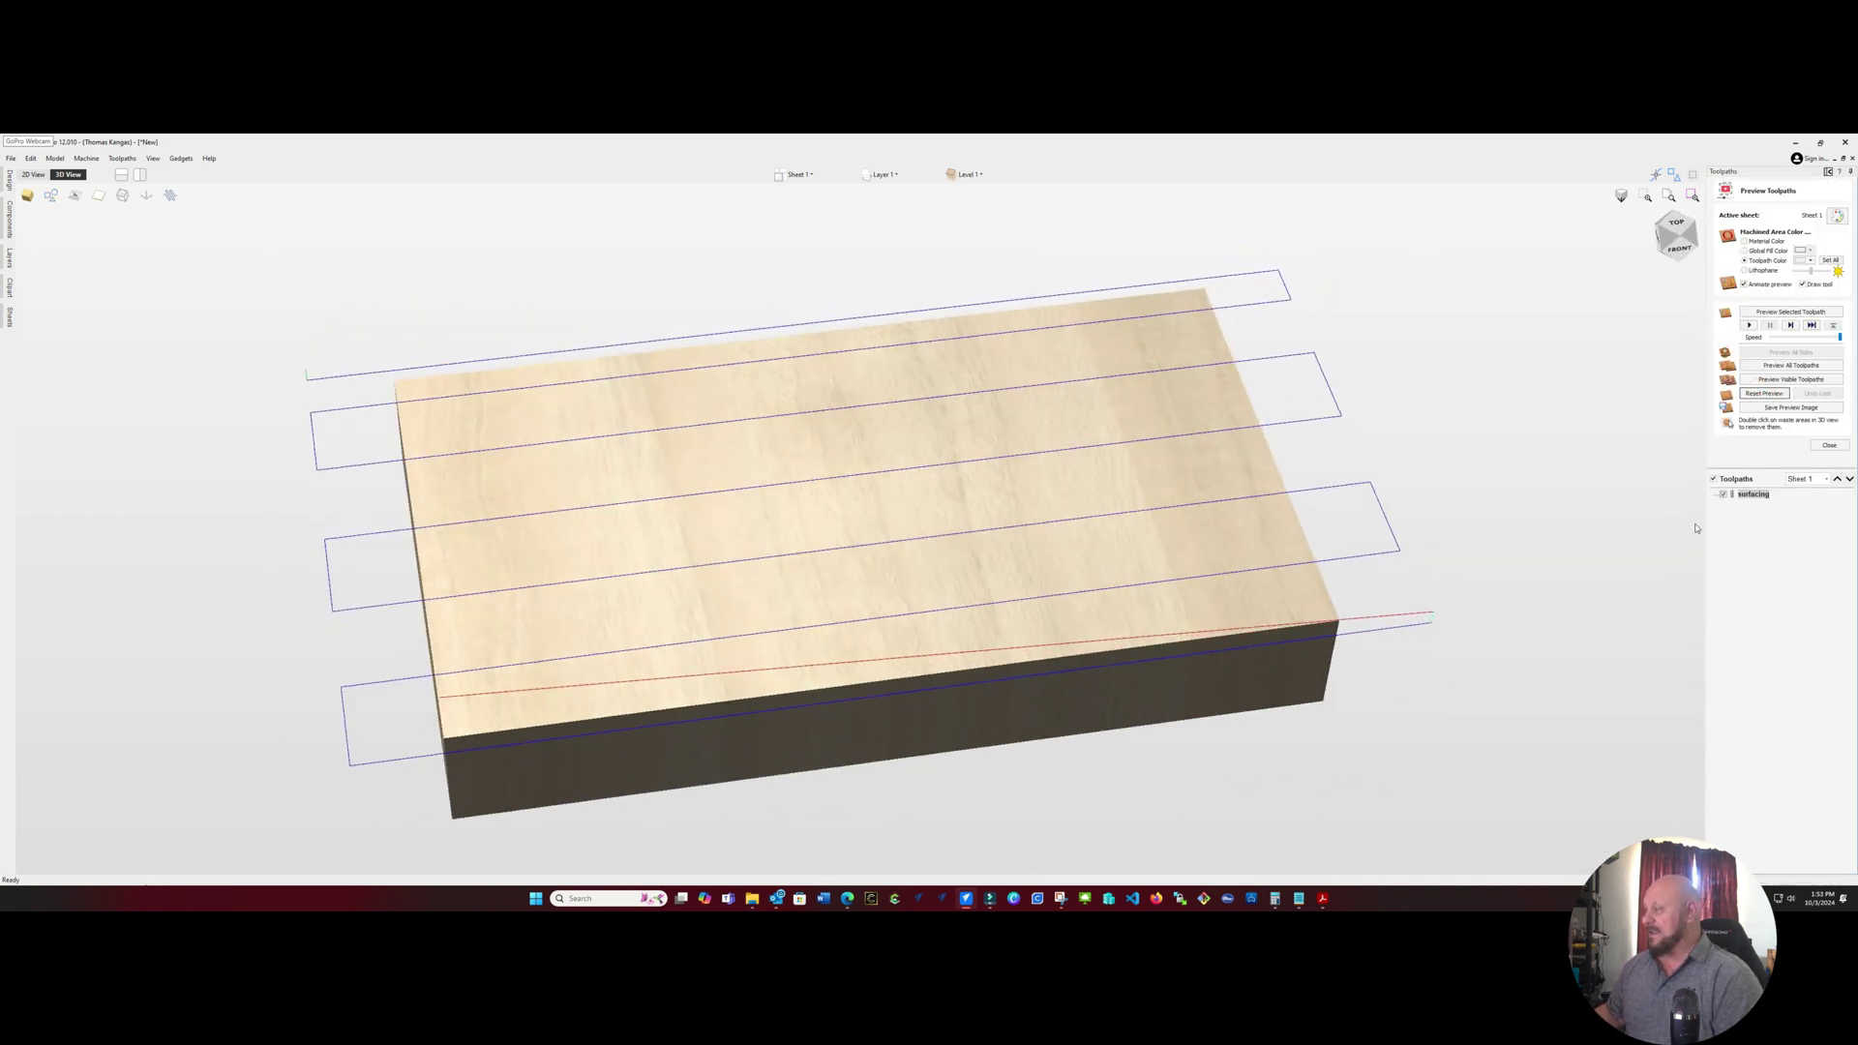
left_click(1750, 325)
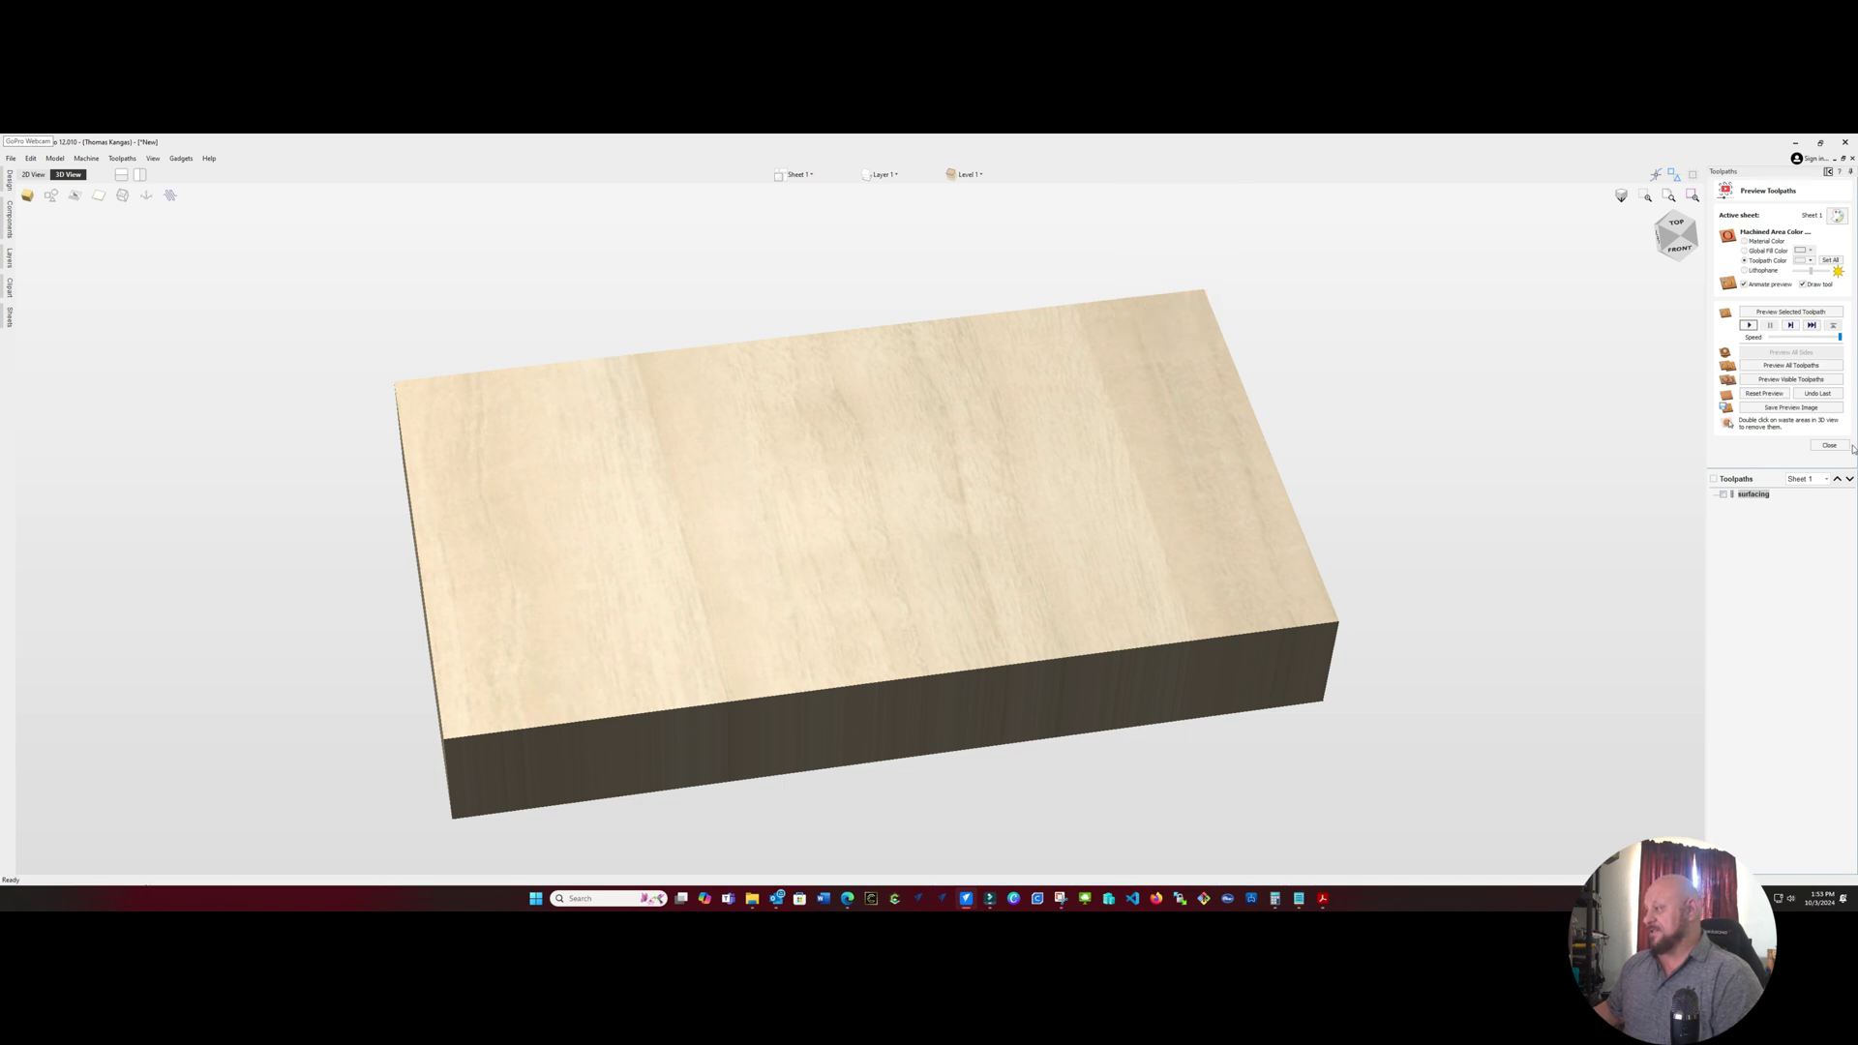
Change the surfacing toolpath's raster angle to 90 and recalculate it
left_click(1838, 446)
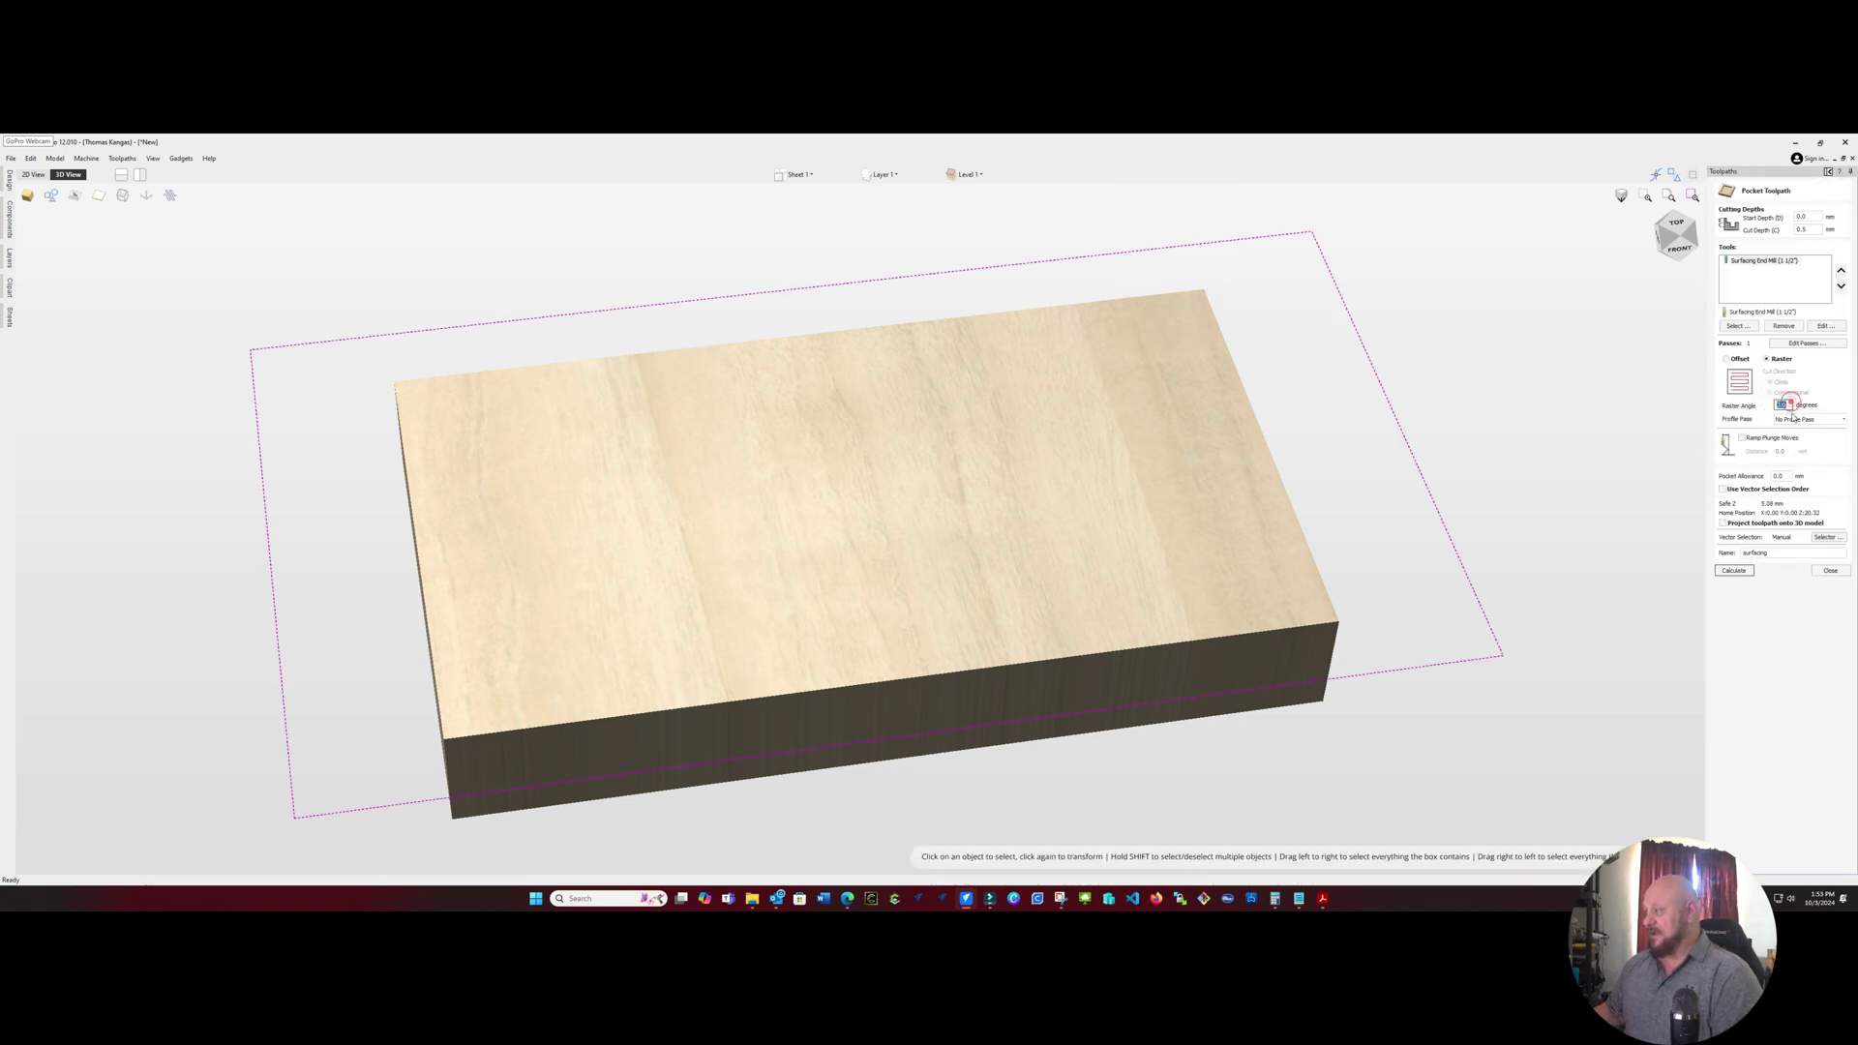
double_click(1785, 404)
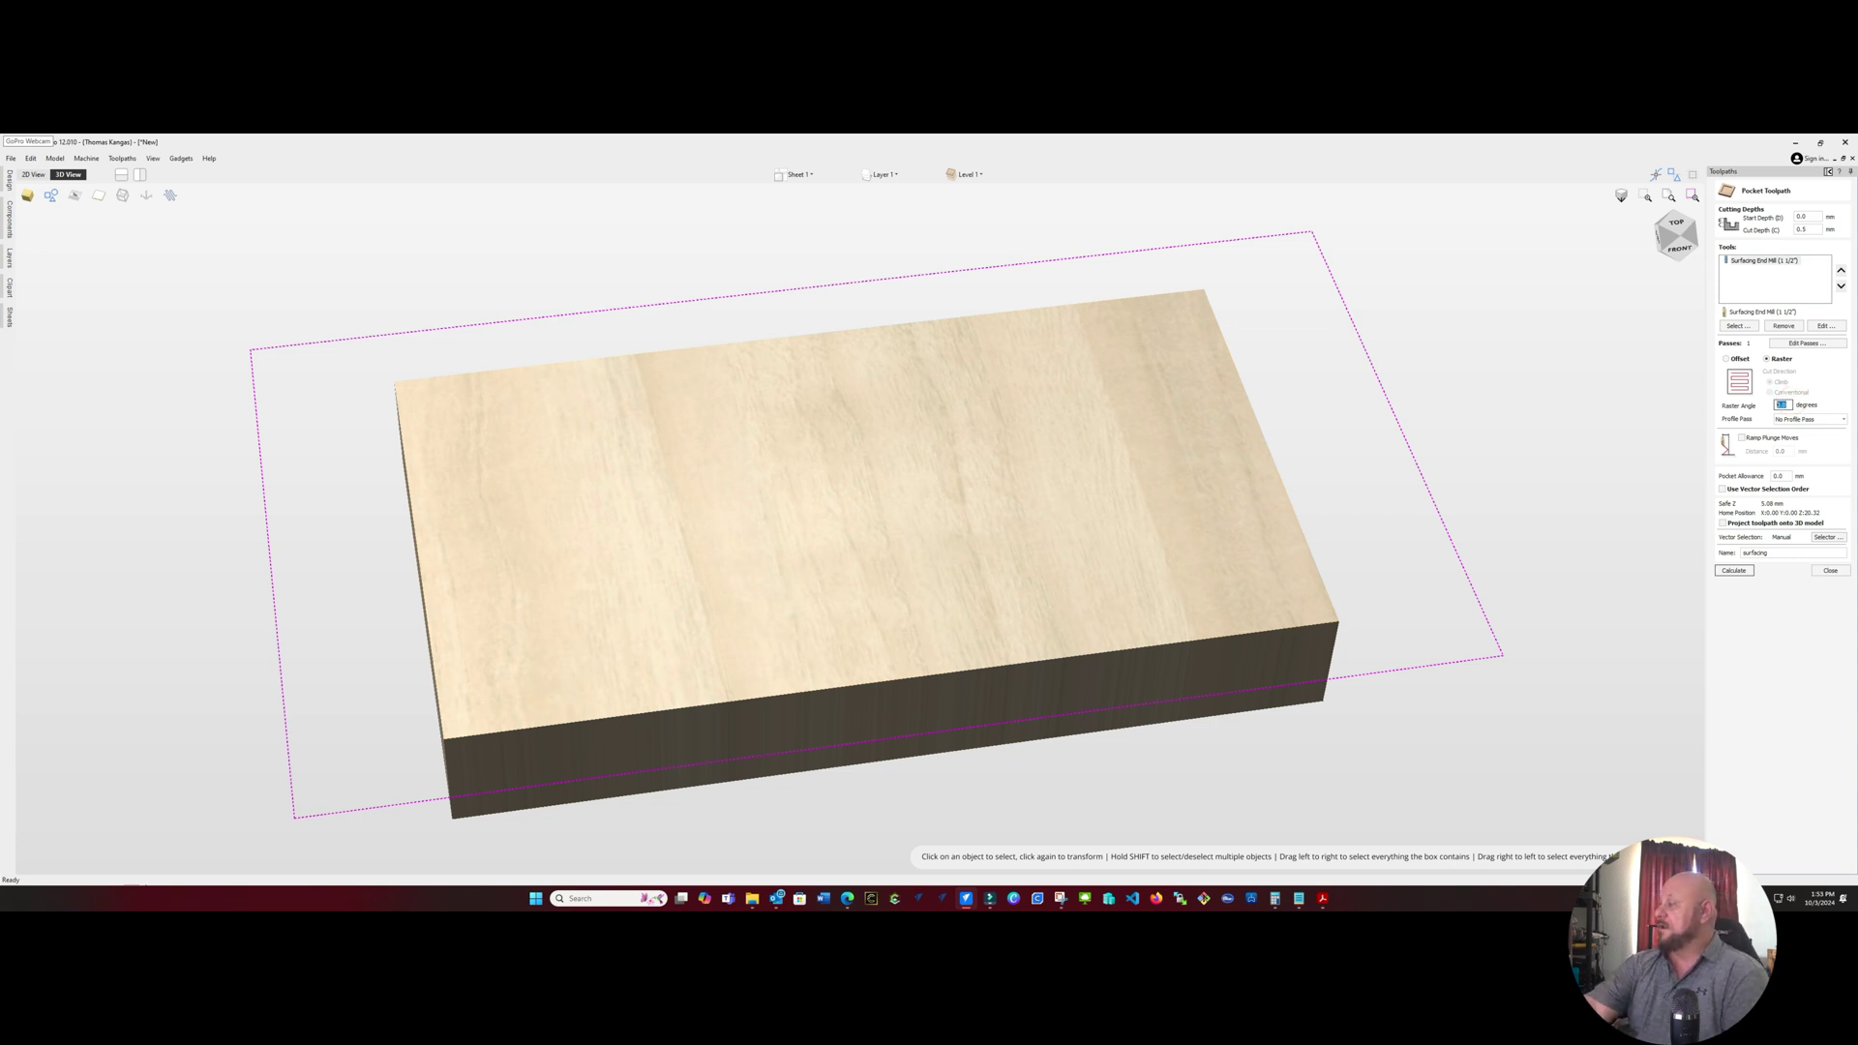
type("90")
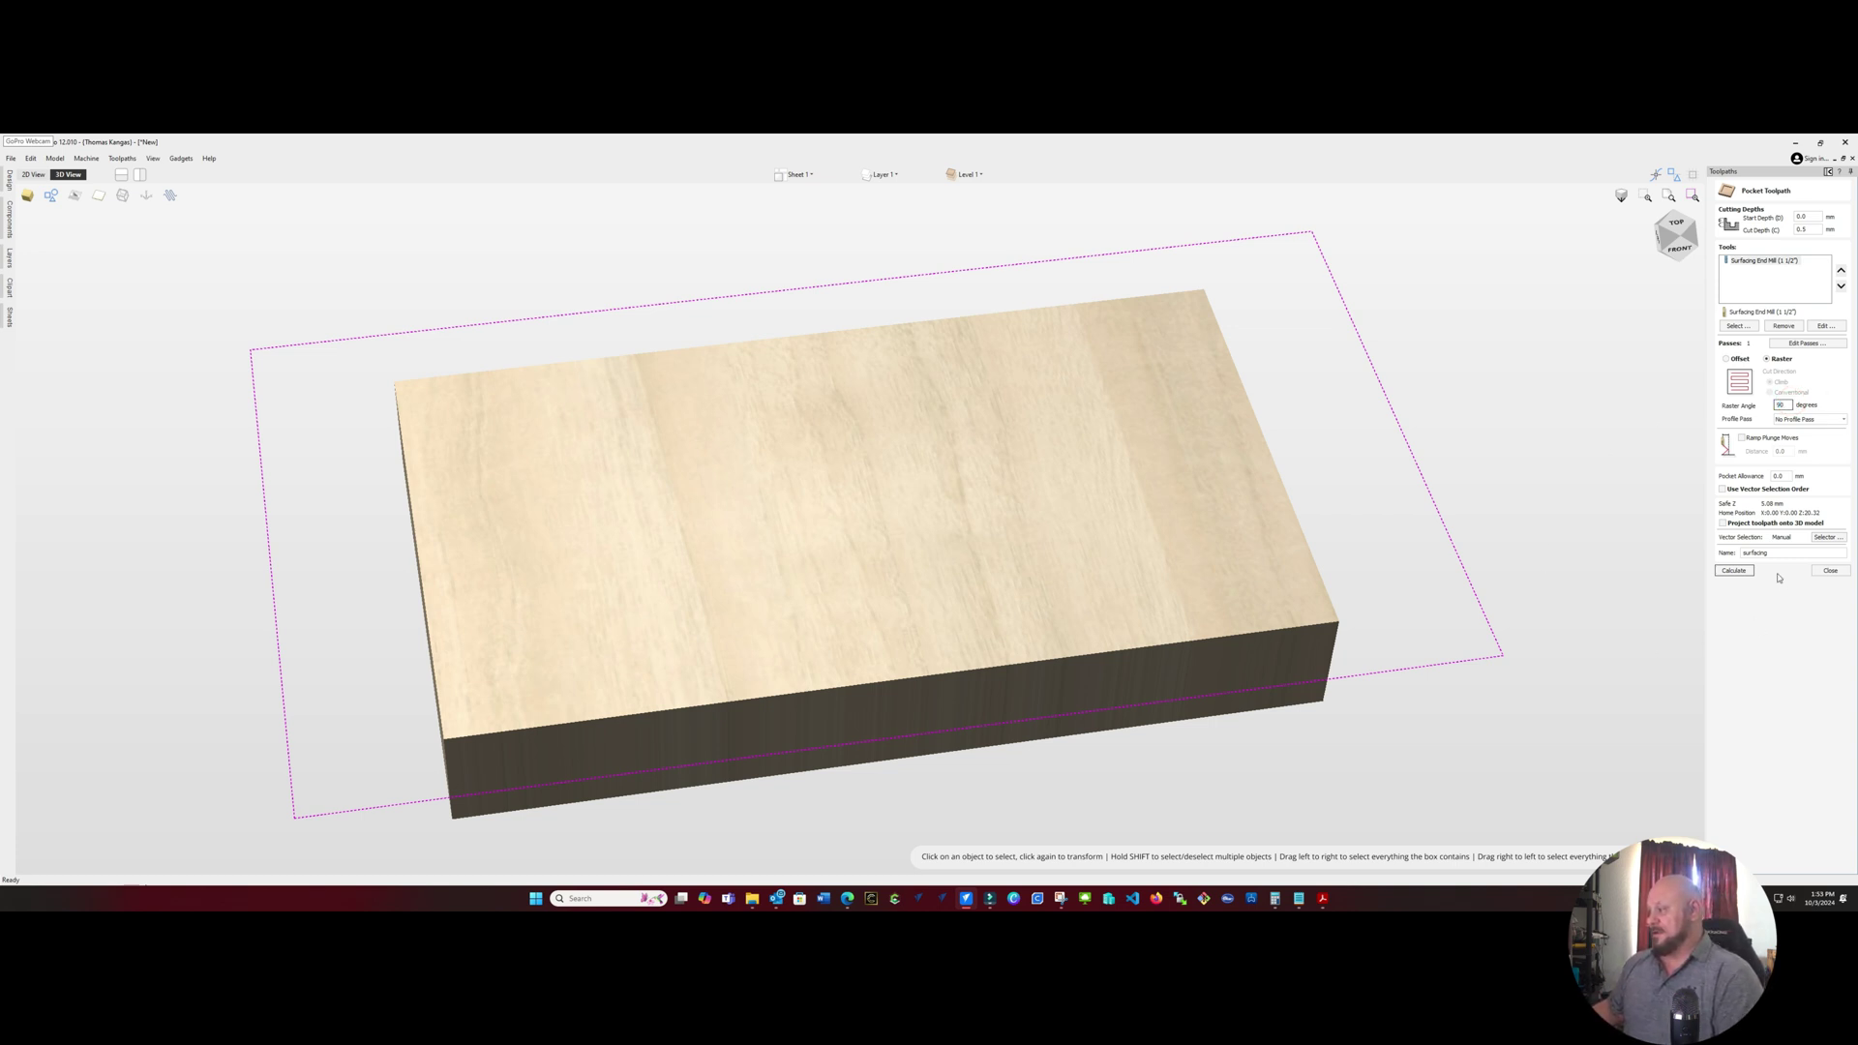
left_click(1733, 570)
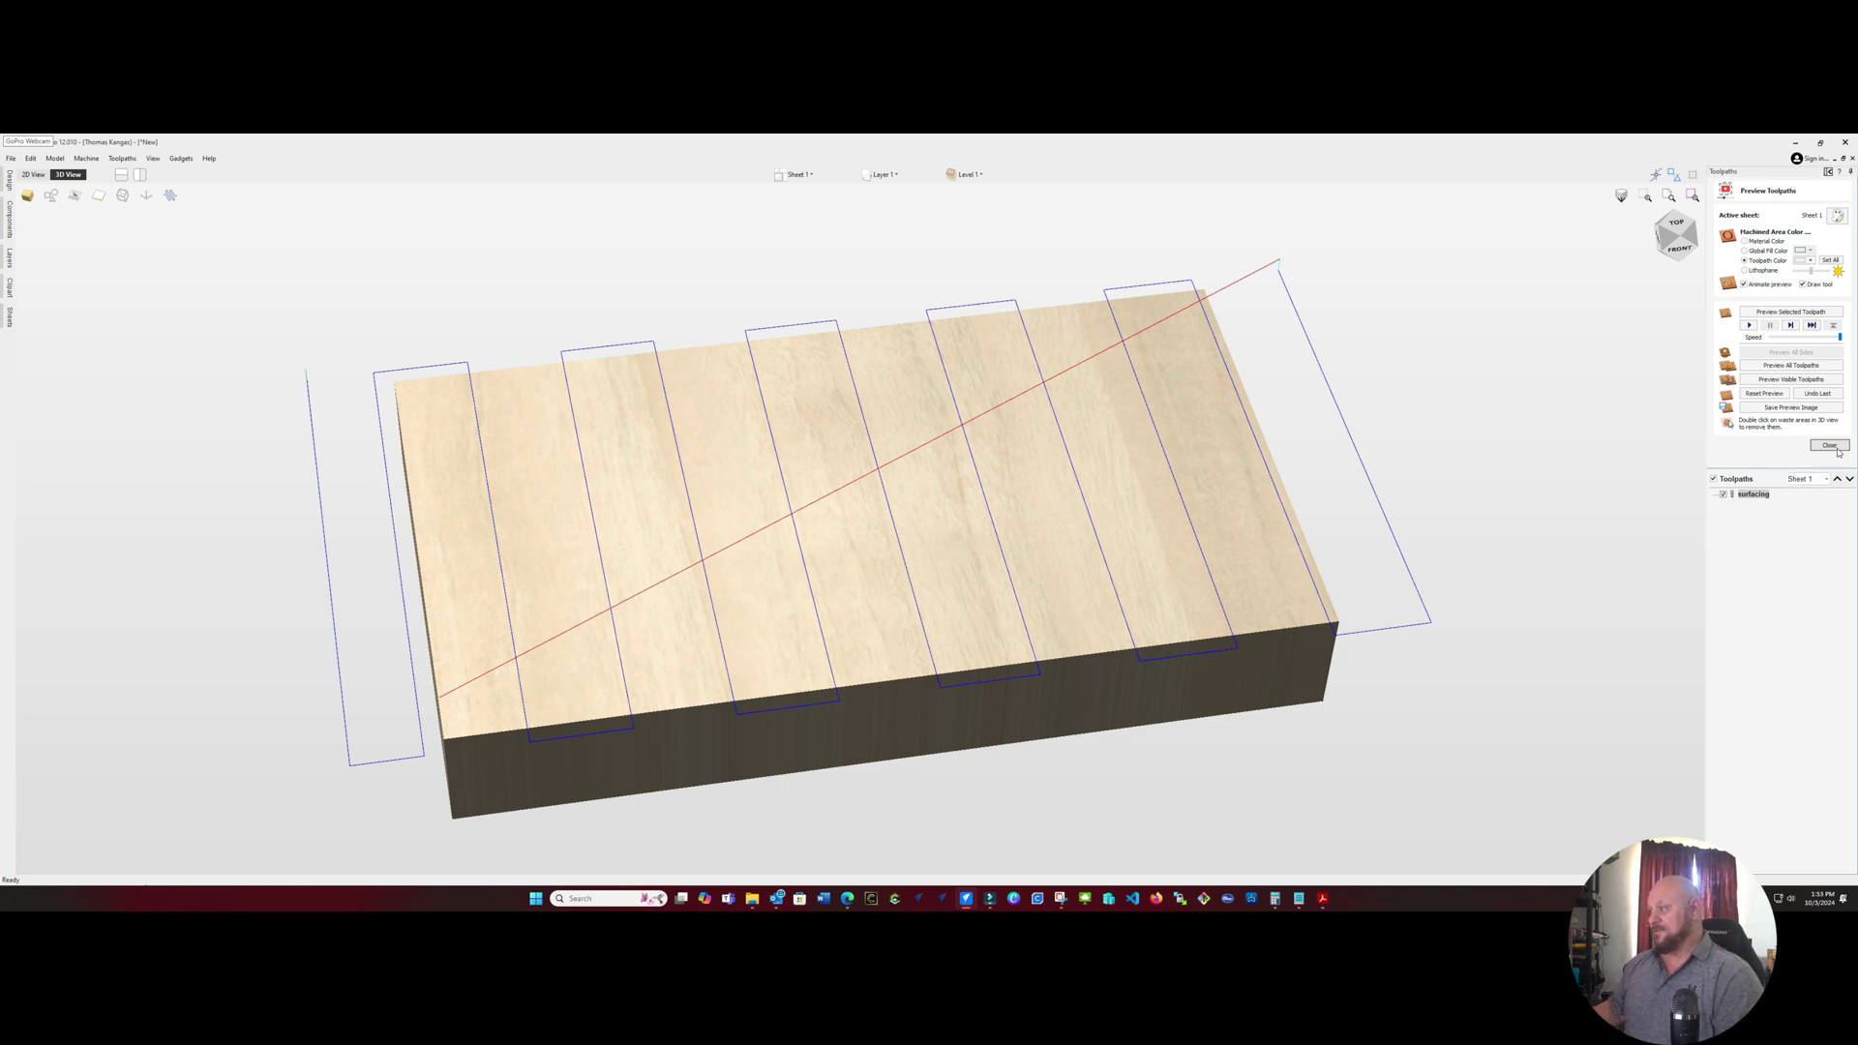
Return the surfacing toolpath's raster angle to 0.0 and recalculate
left_click(1828, 445)
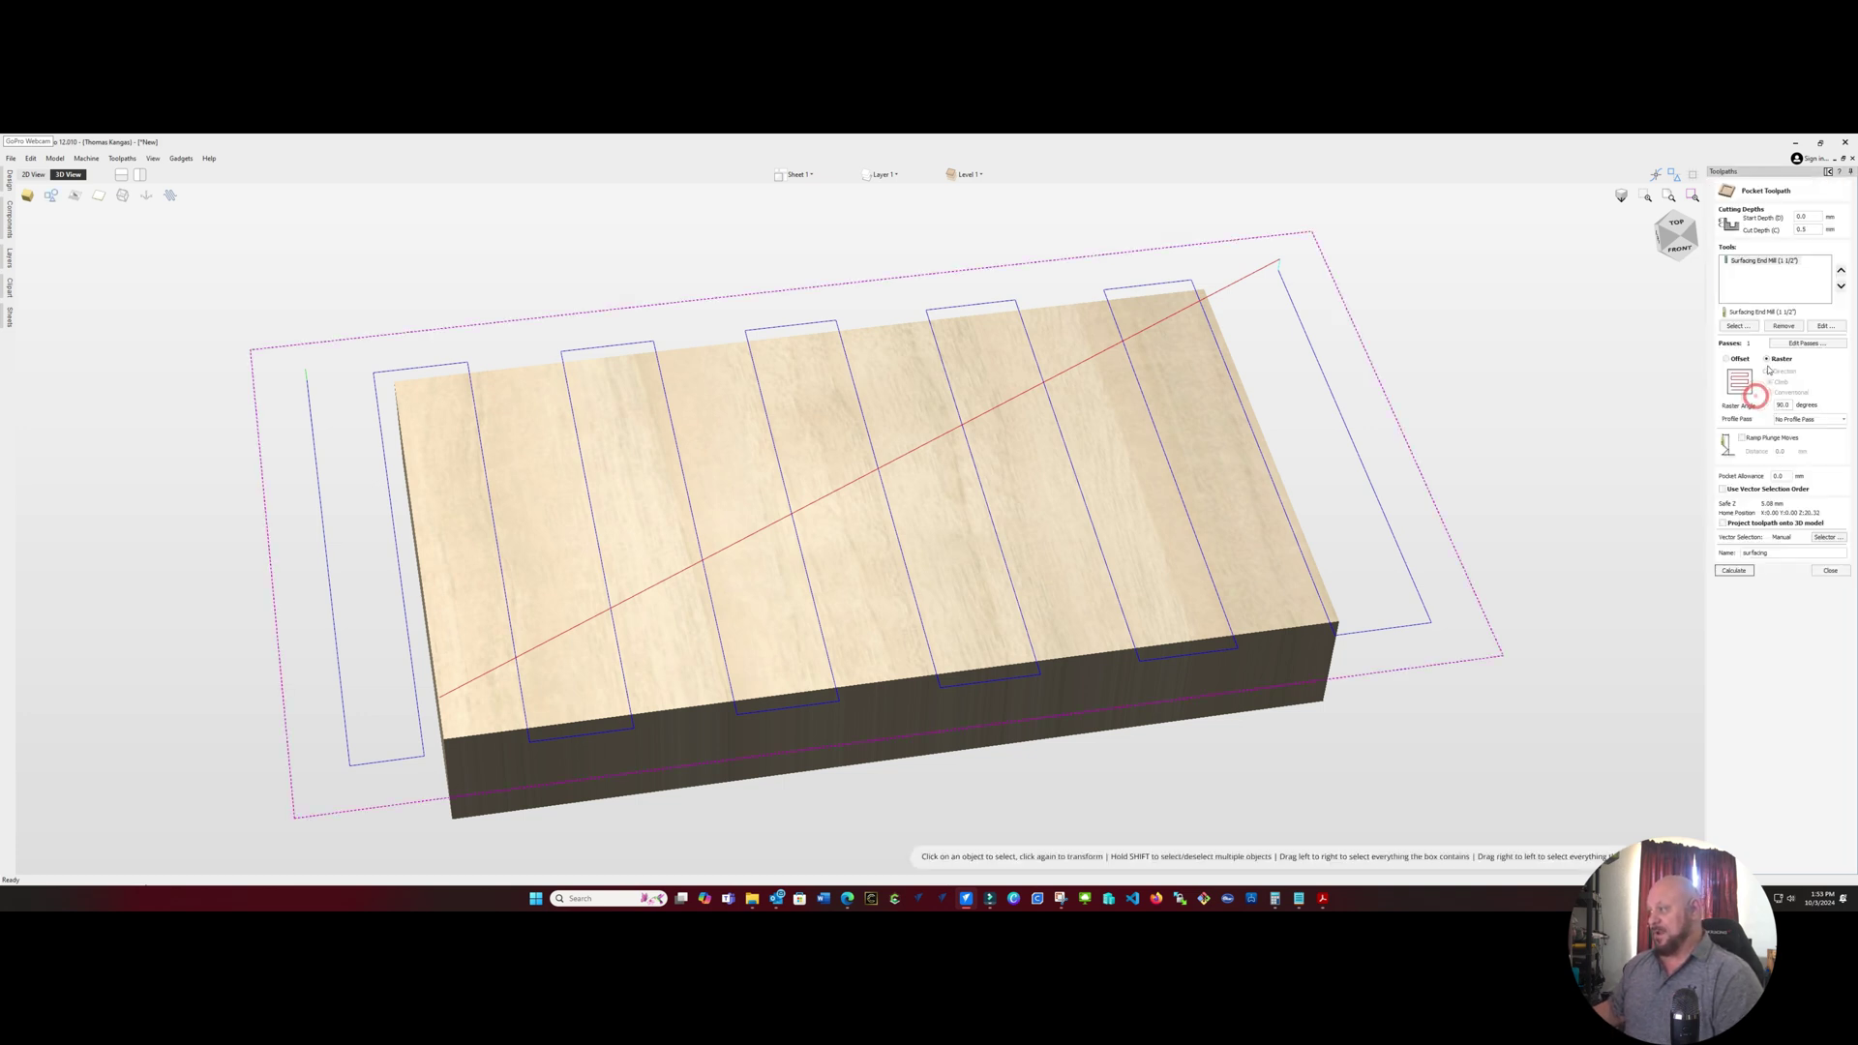
double_click(1783, 404)
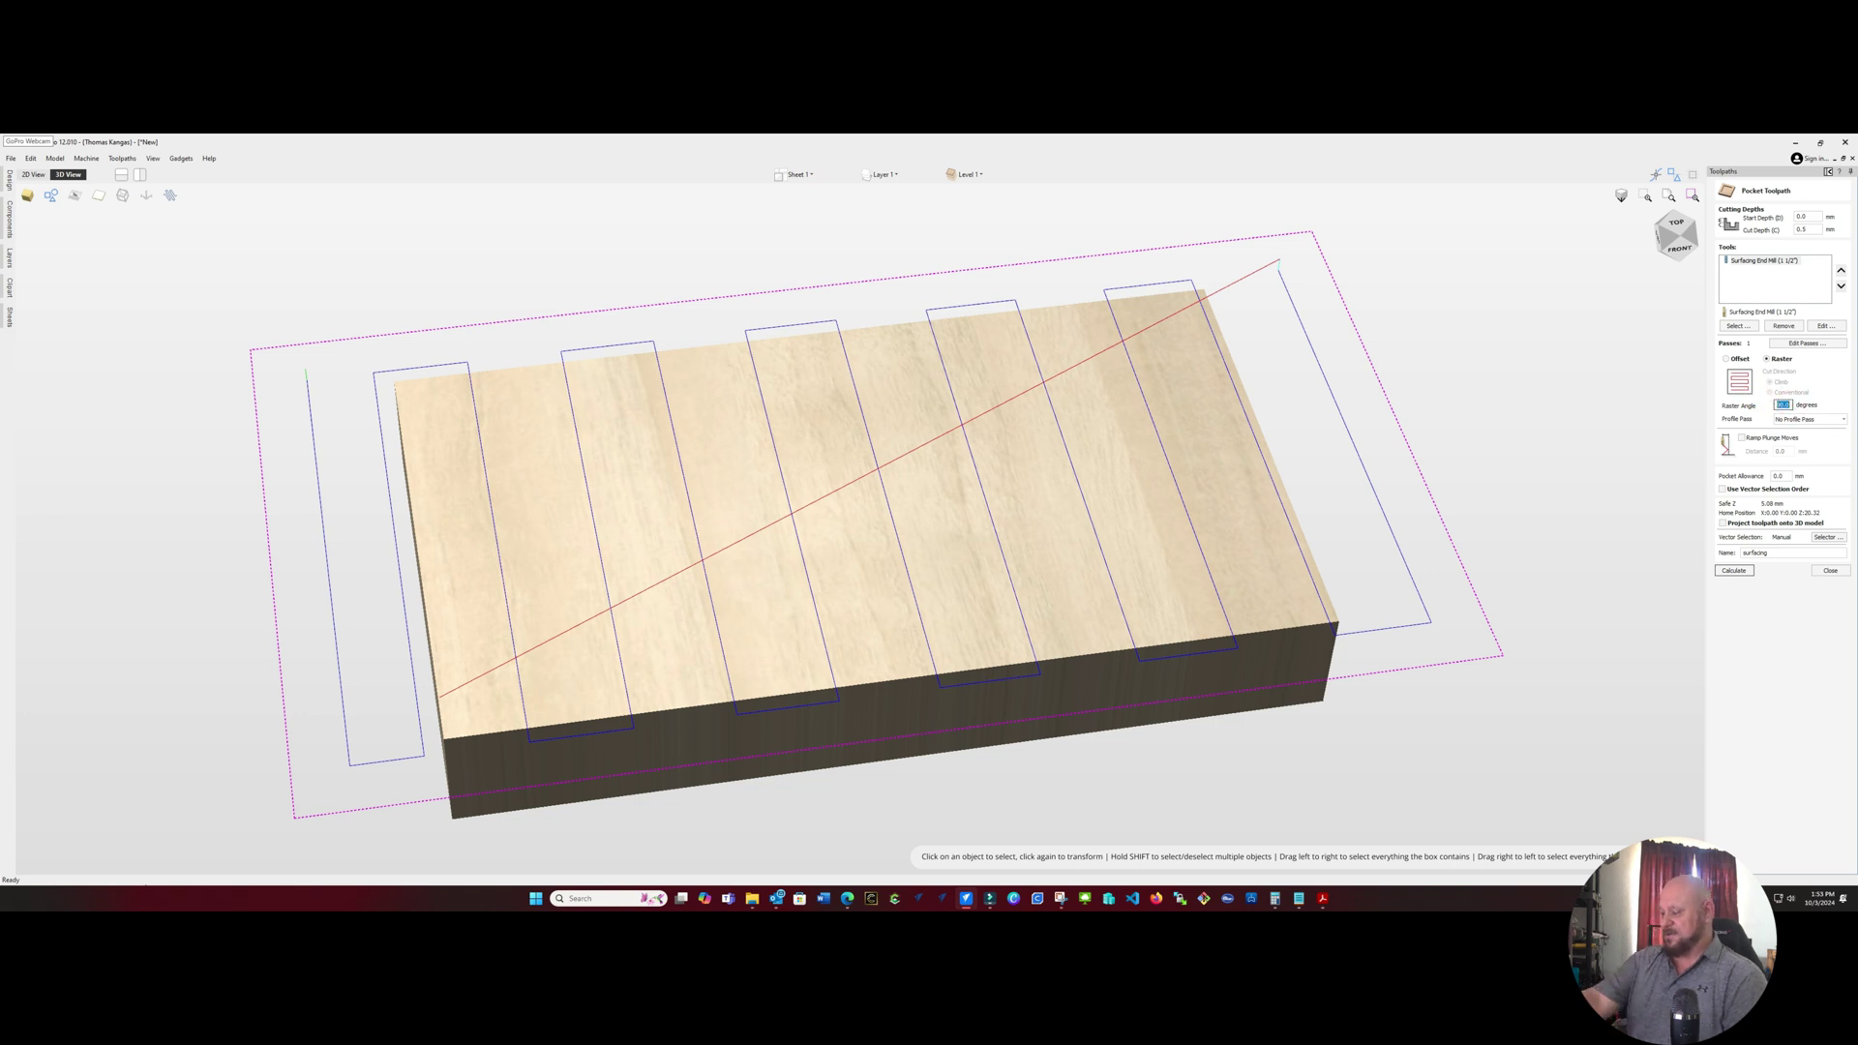
type("0.0")
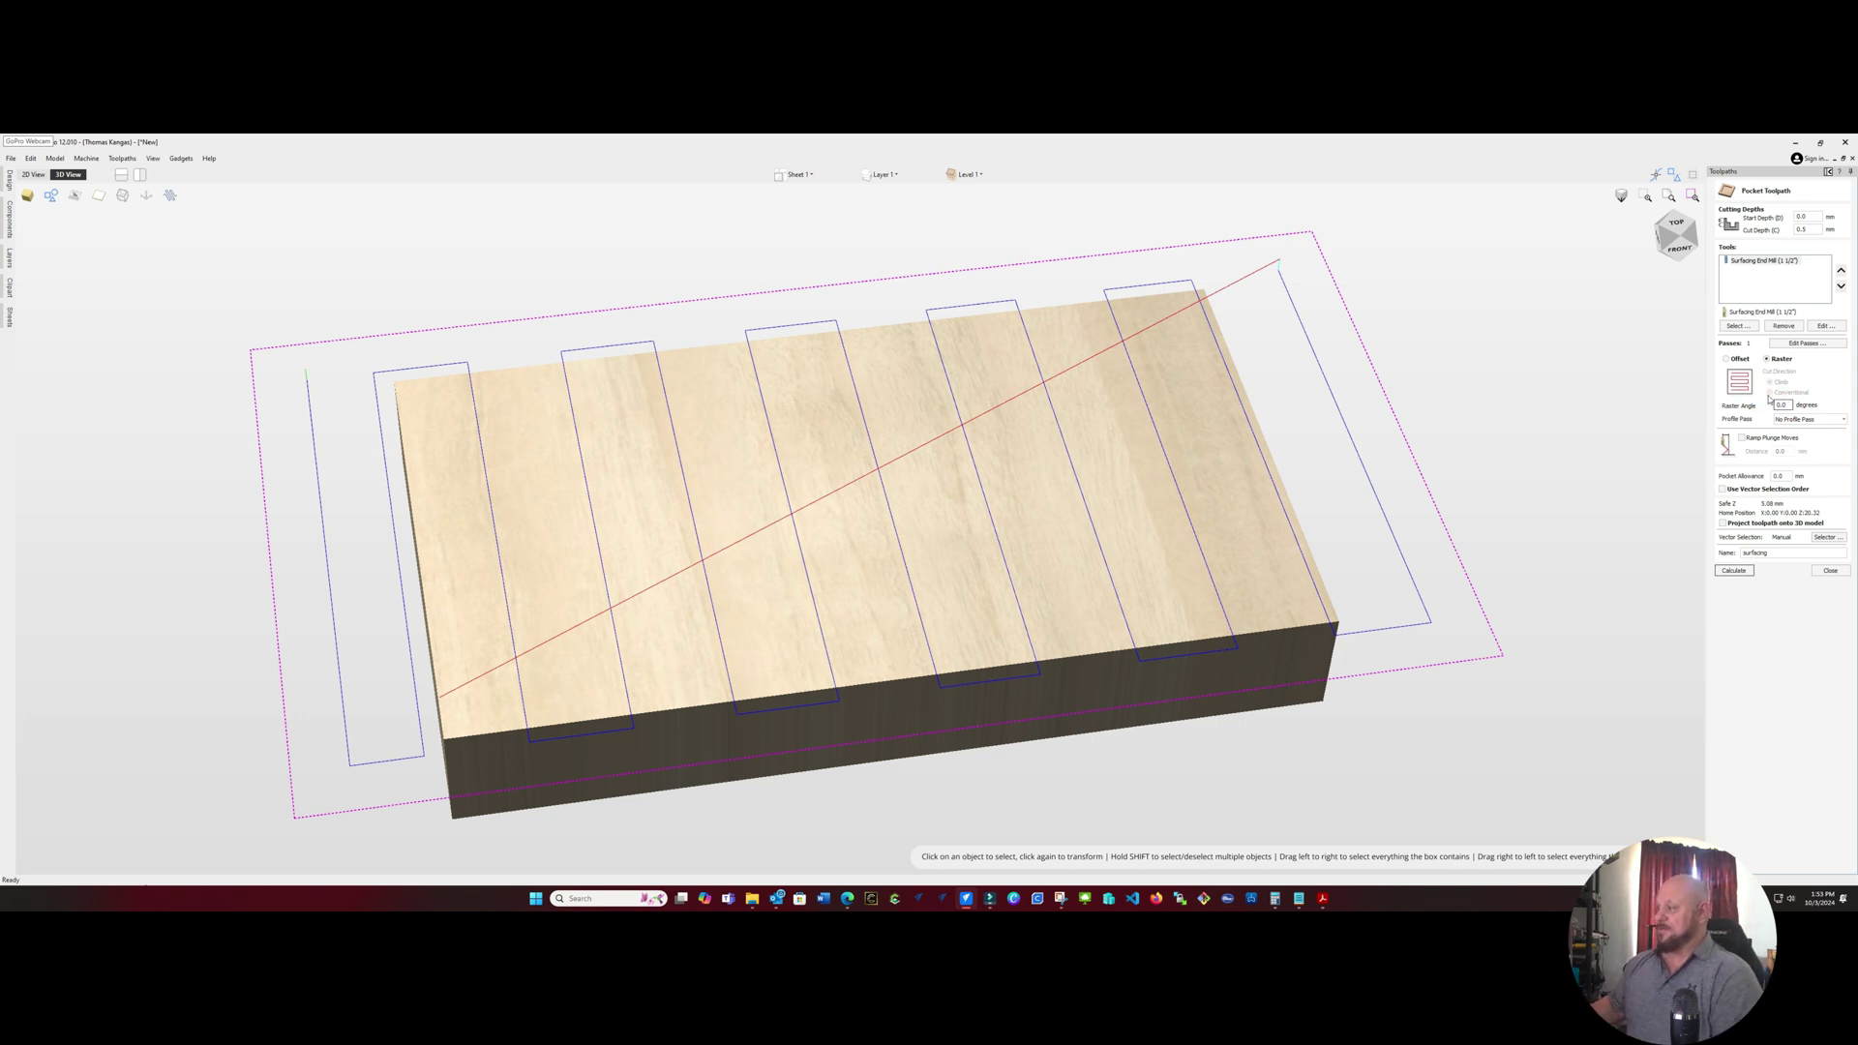
left_click(1736, 571)
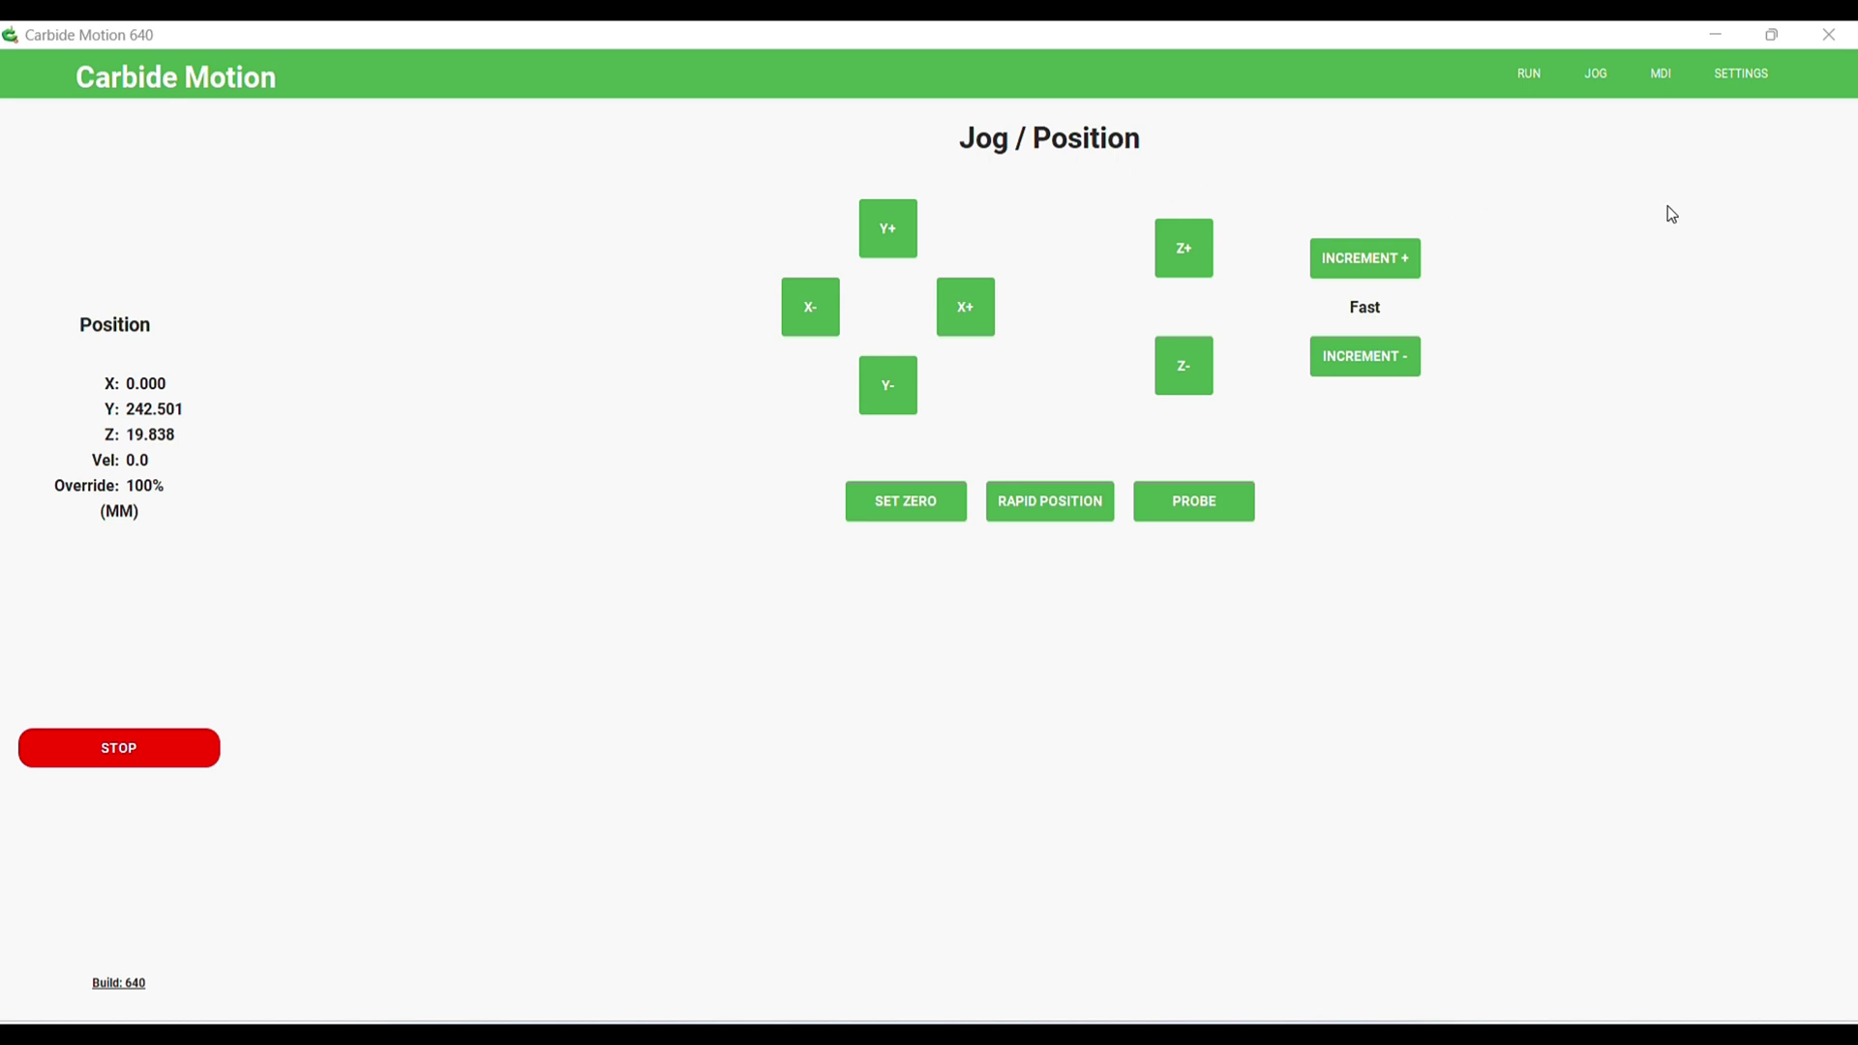
Uncheck Enable BitSetter in Carbide Motion's settings Options tab and confirm with Ok
left_click(1741, 87)
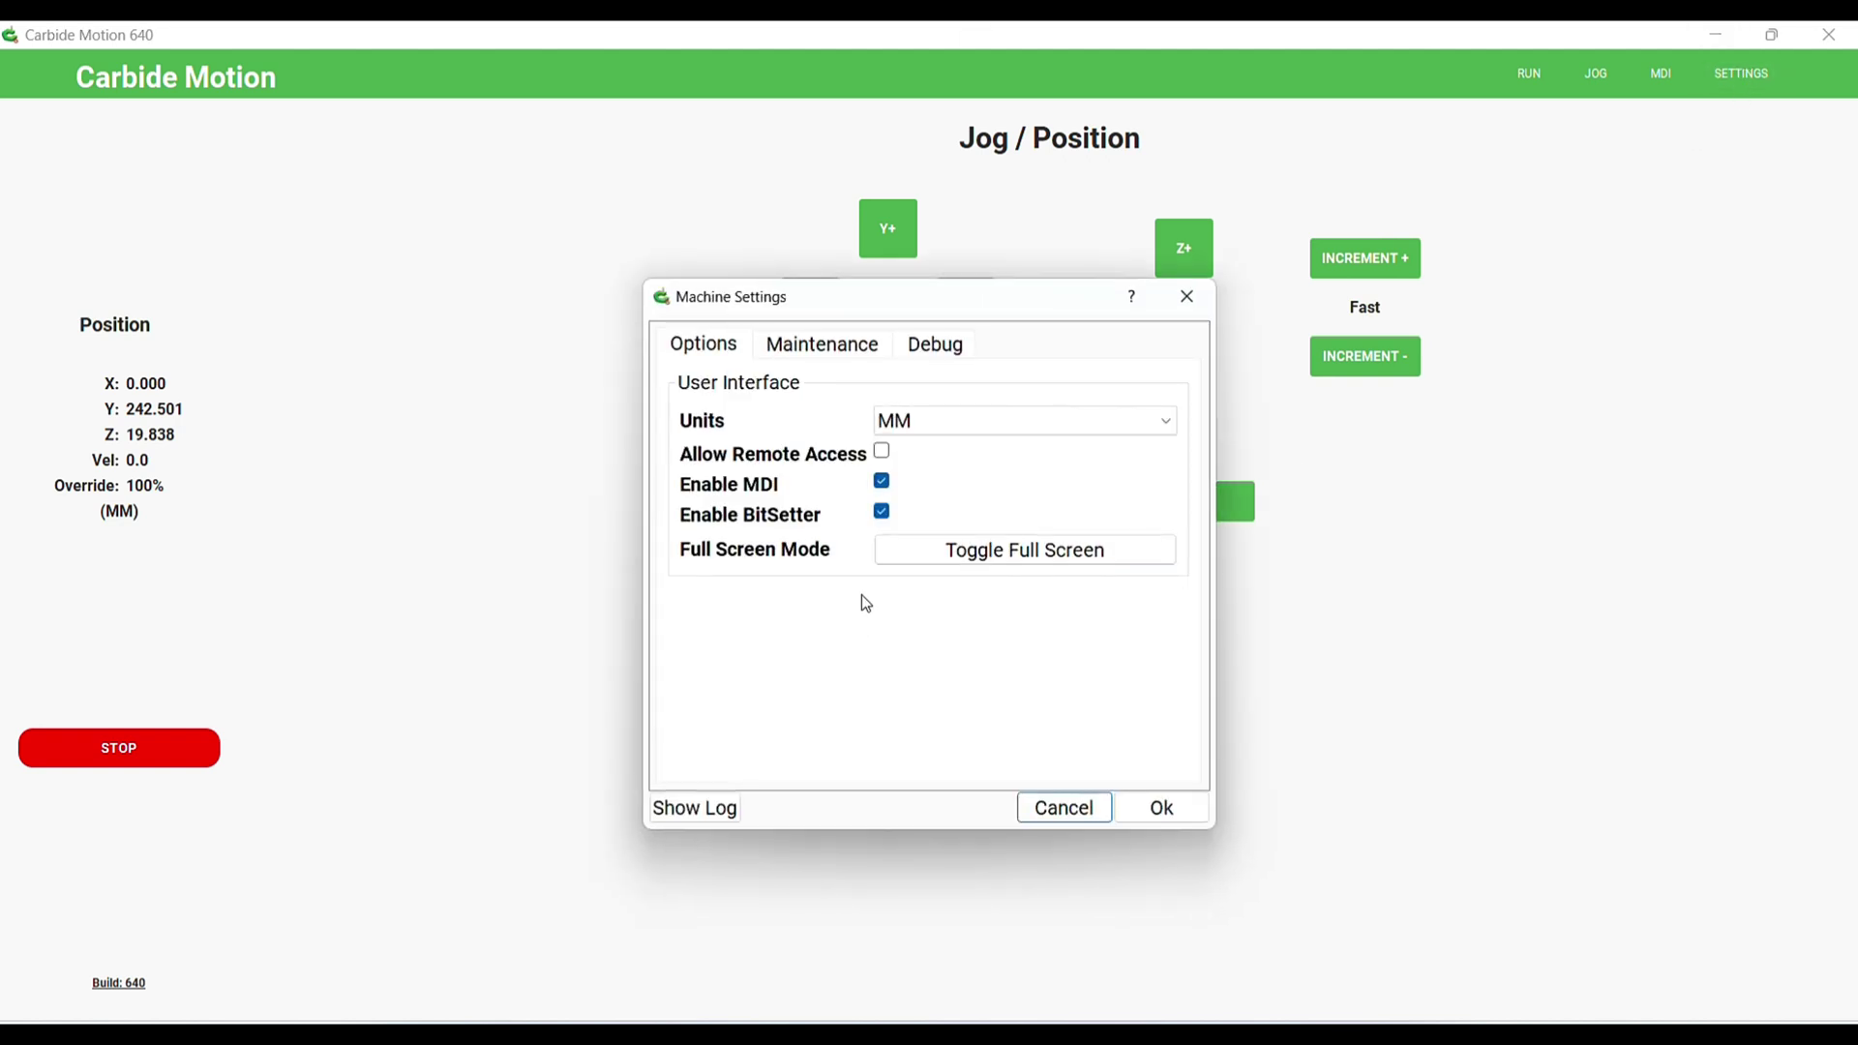
left_click(883, 513)
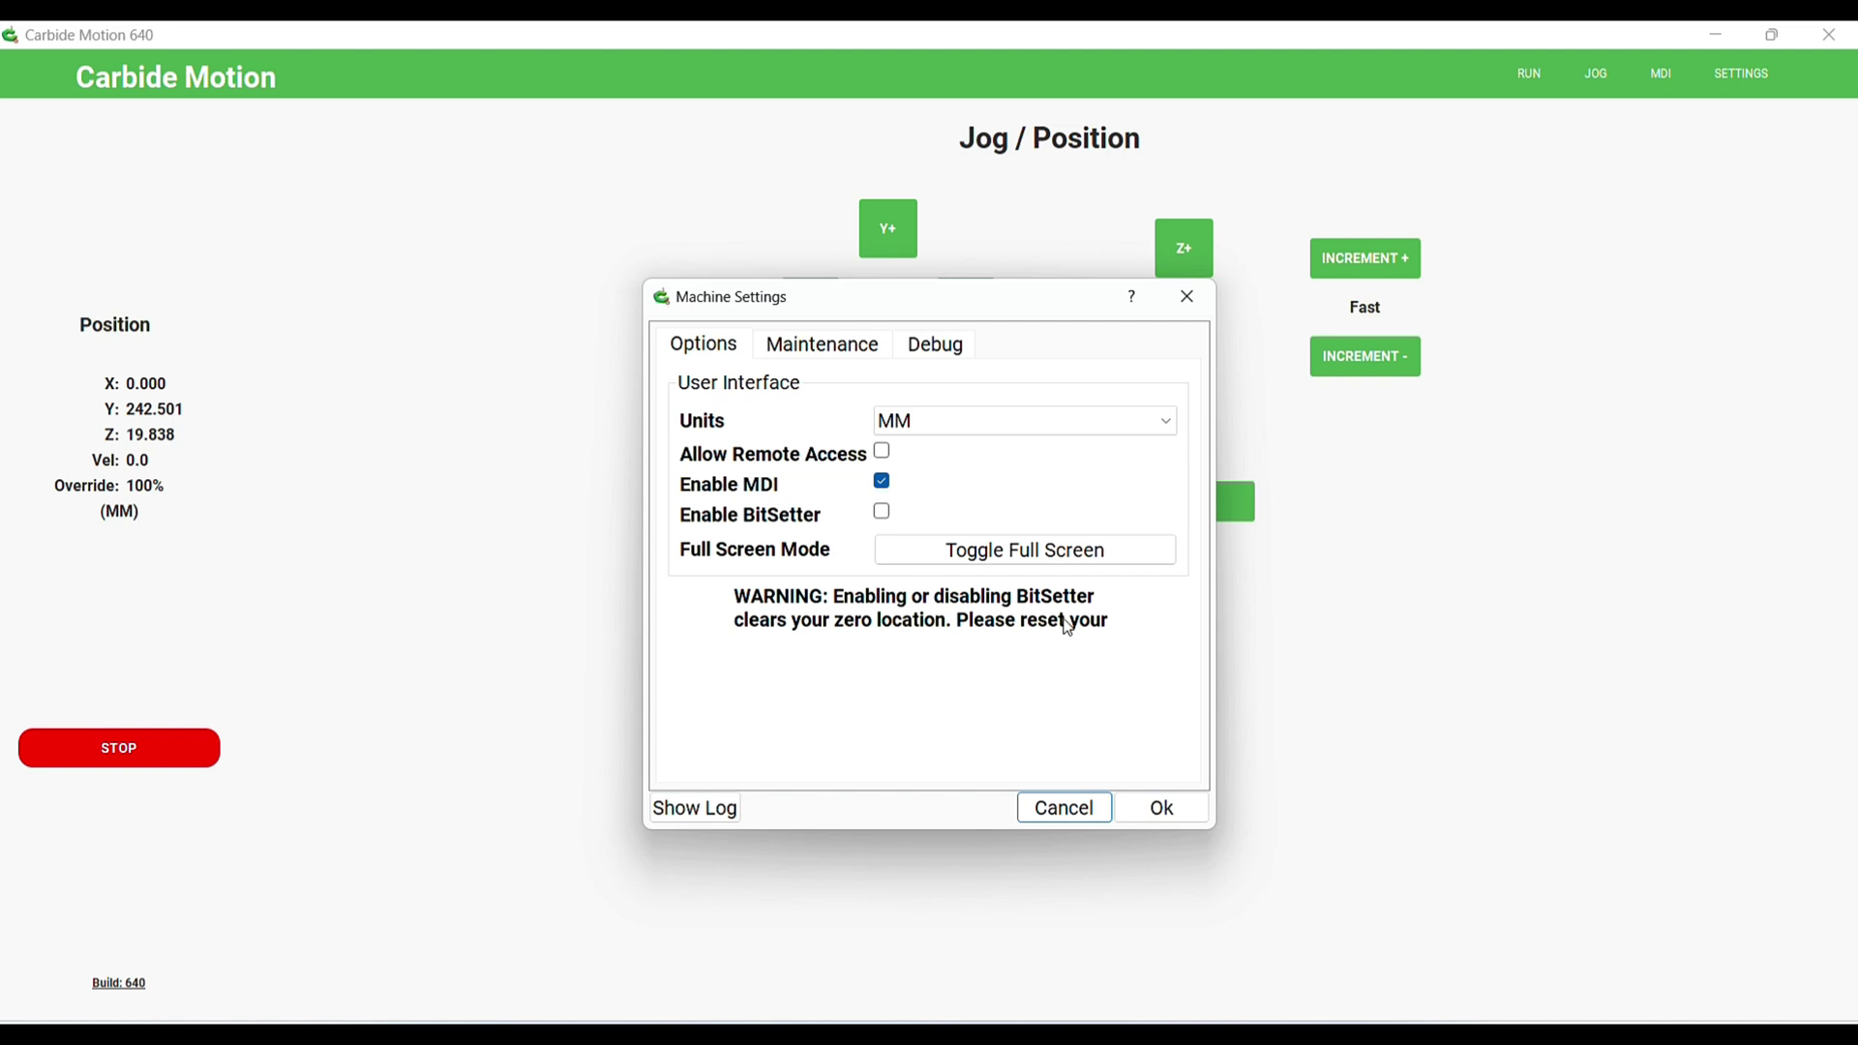
left_click(1183, 816)
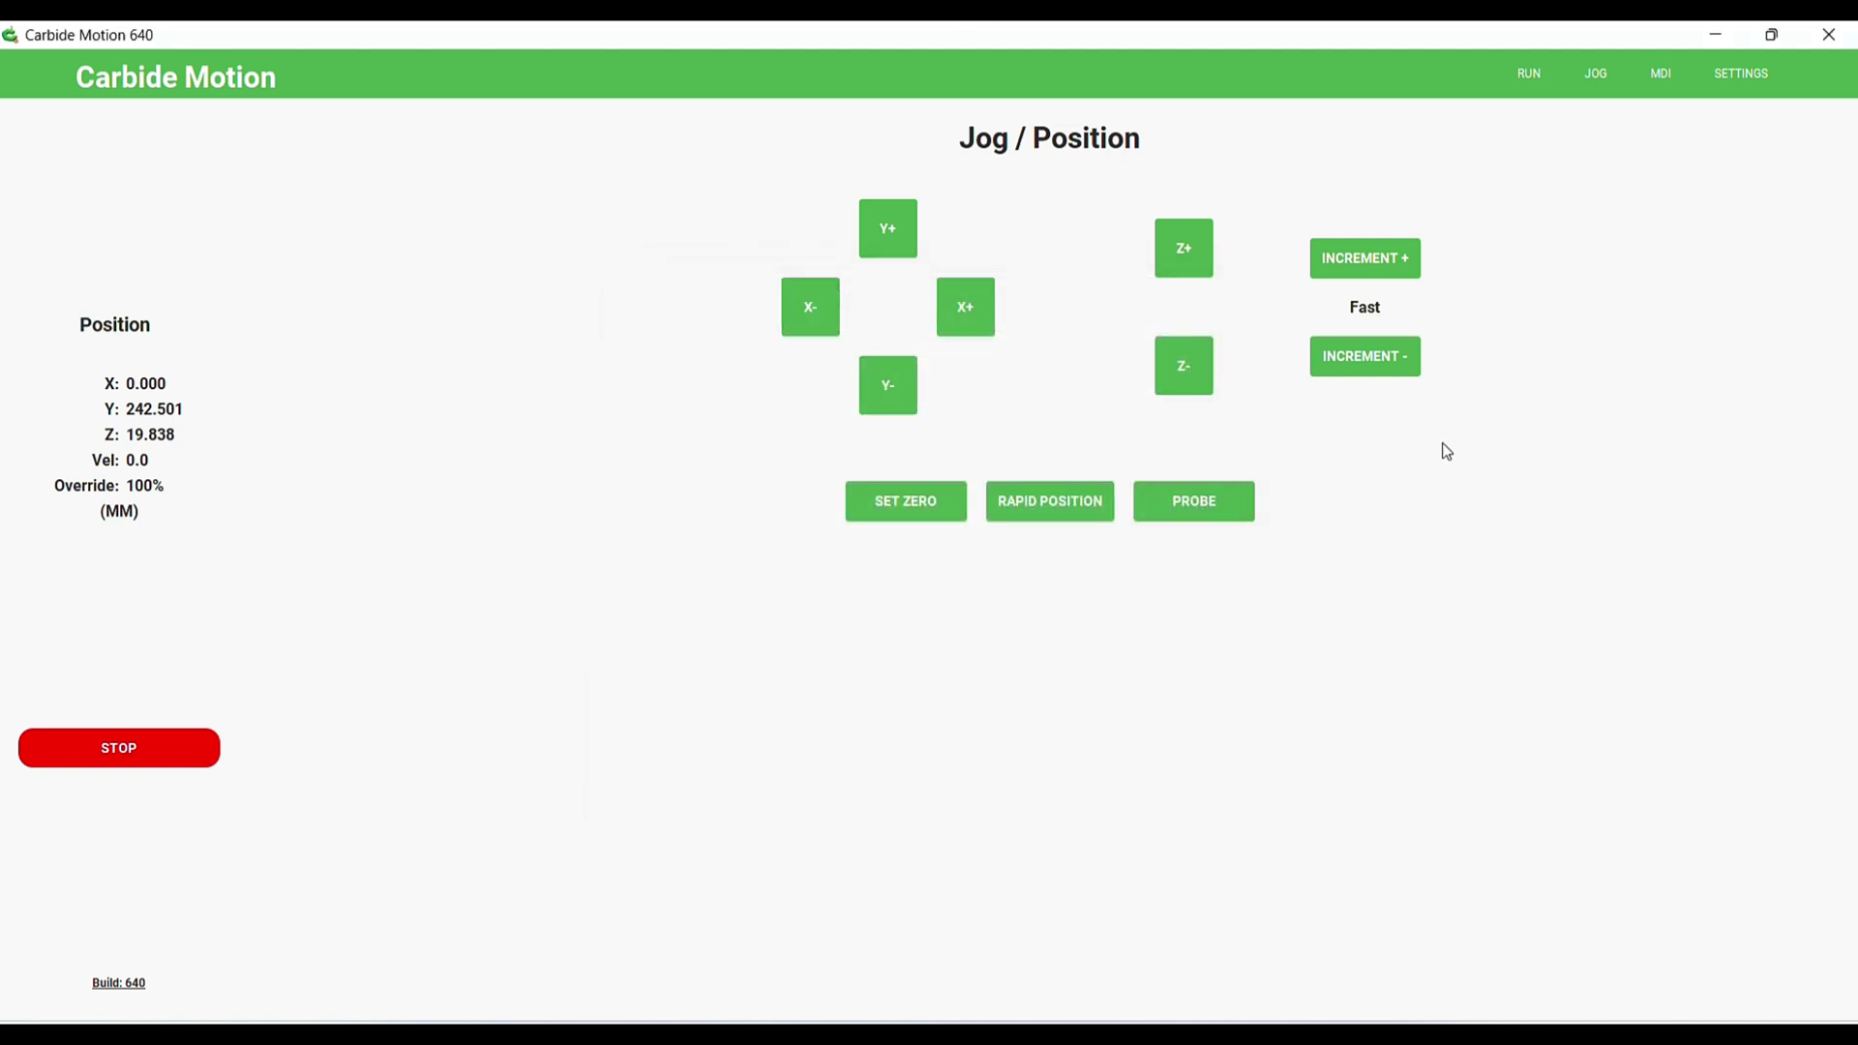